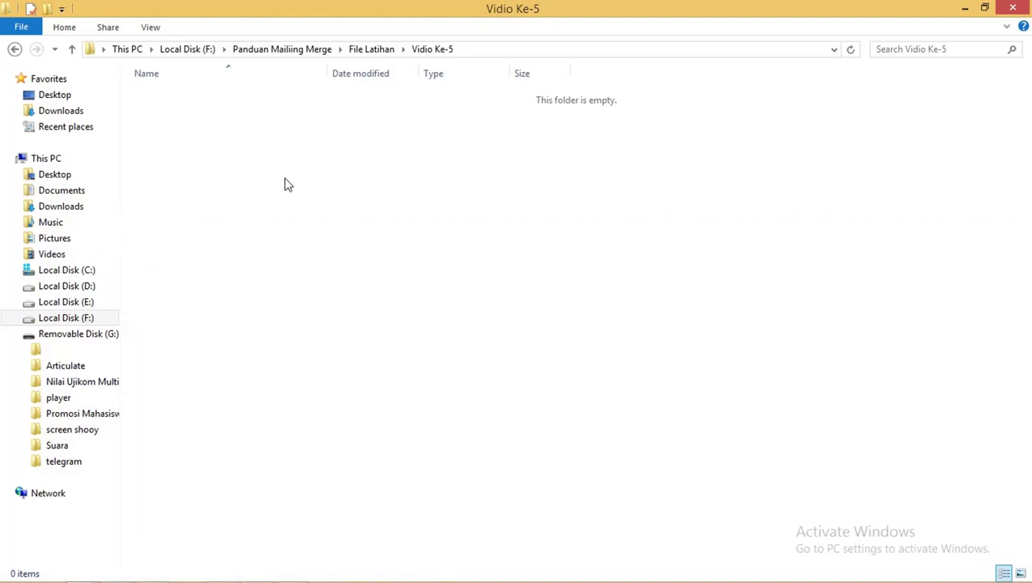
- Create a new Word document and a new Excel worksheet in the Vidio Ke-5 folder
right_click(222, 138)
mouse_move(277, 149)
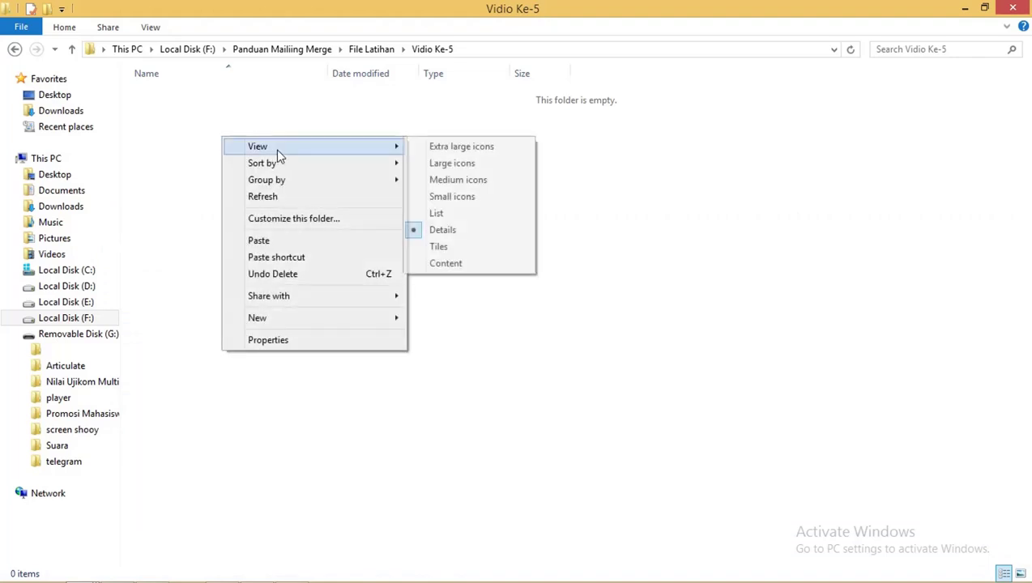
mouse_move(317, 324)
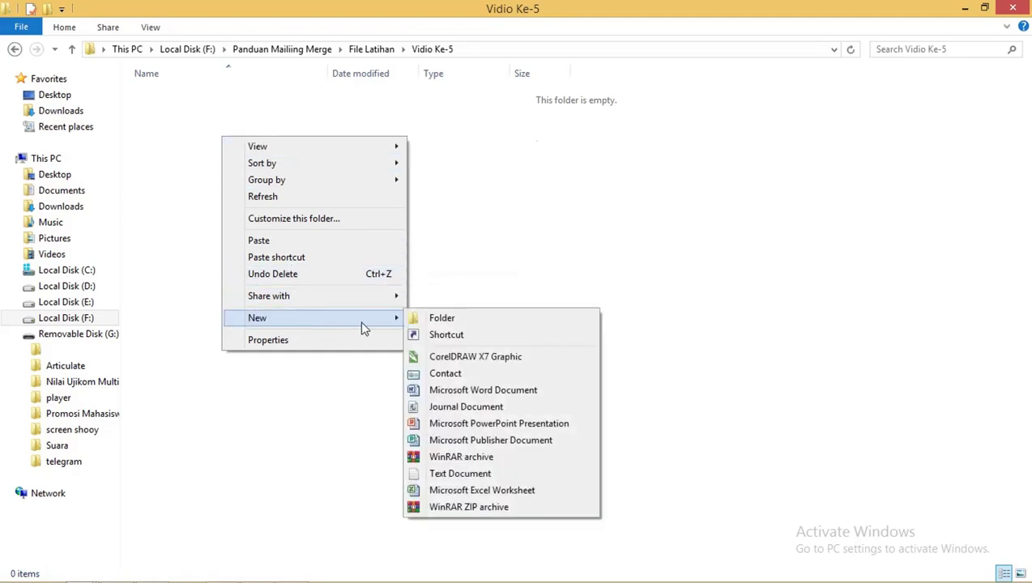
click(460, 394)
click(240, 163)
right_click(237, 151)
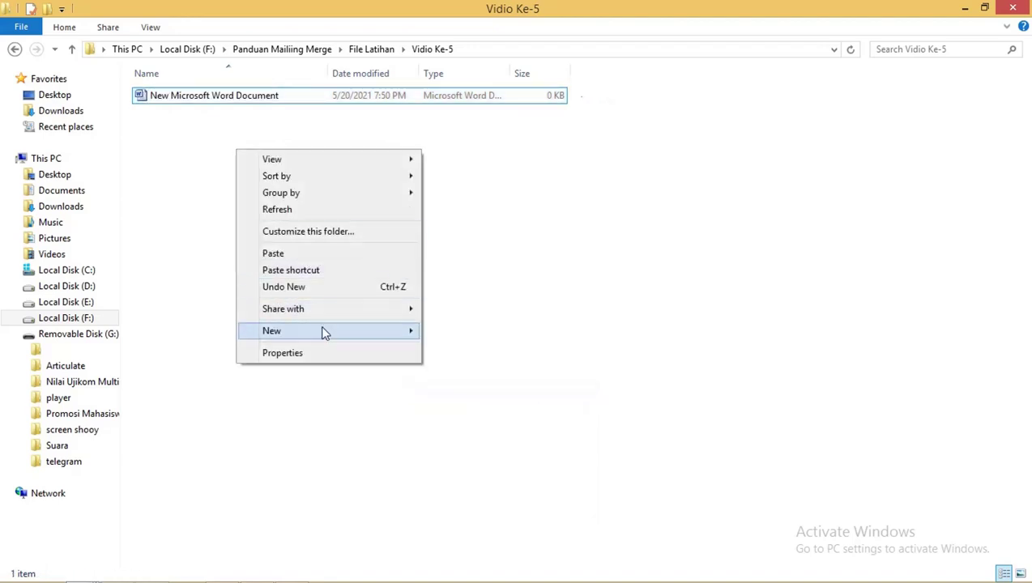
mouse_move(322, 332)
click(494, 503)
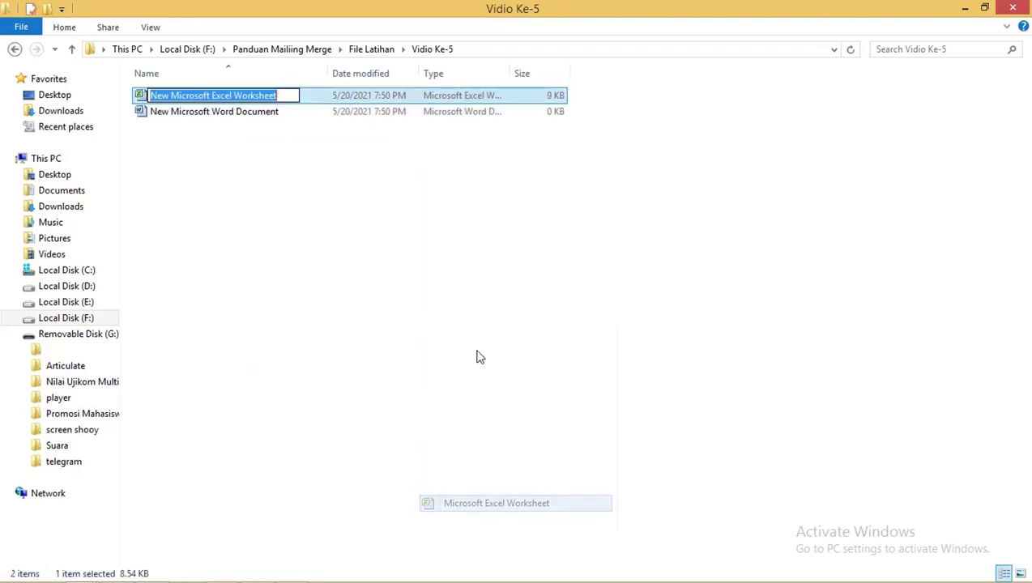
click(248, 111)
- Rename both new files to 'label undangan'
click(246, 98)
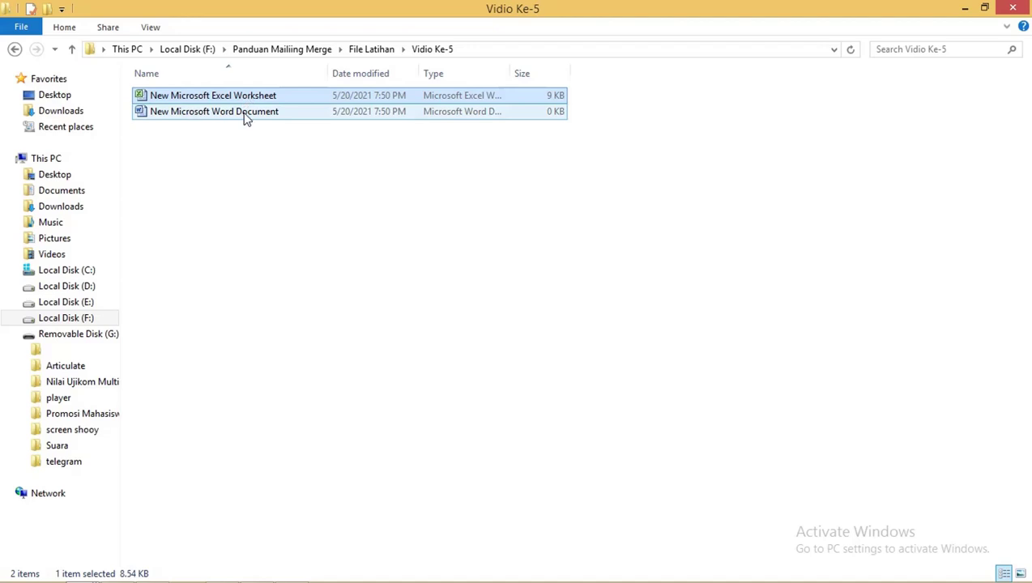
ctrl+click(246, 115)
right_click(246, 115)
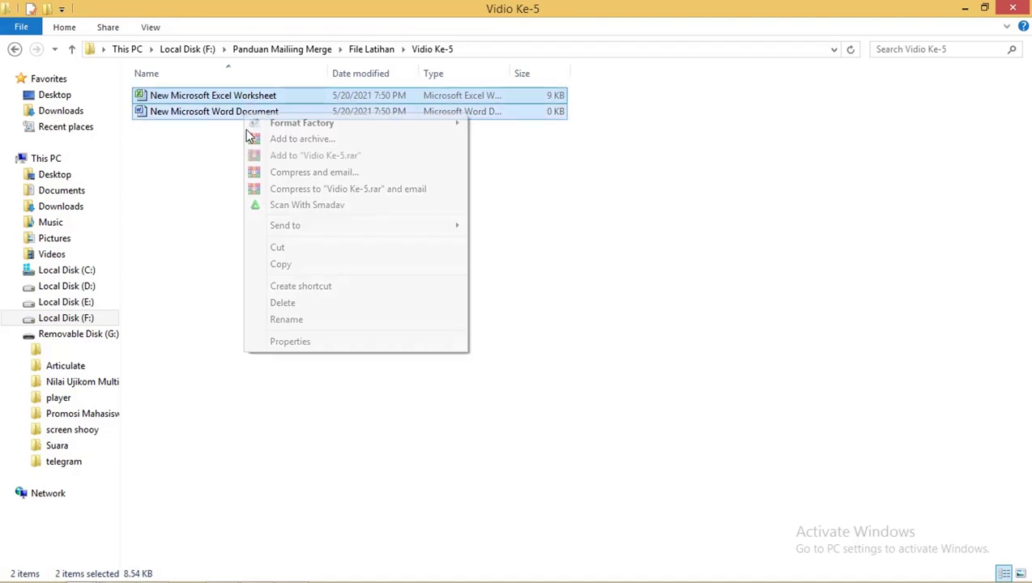
click(318, 323)
text(la)
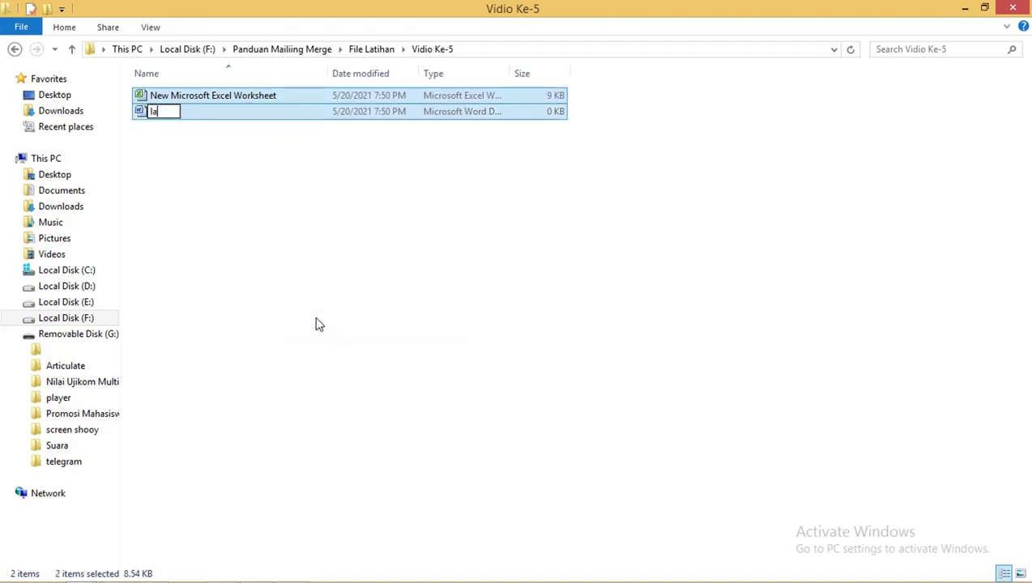
text(bel )
text(undanga)
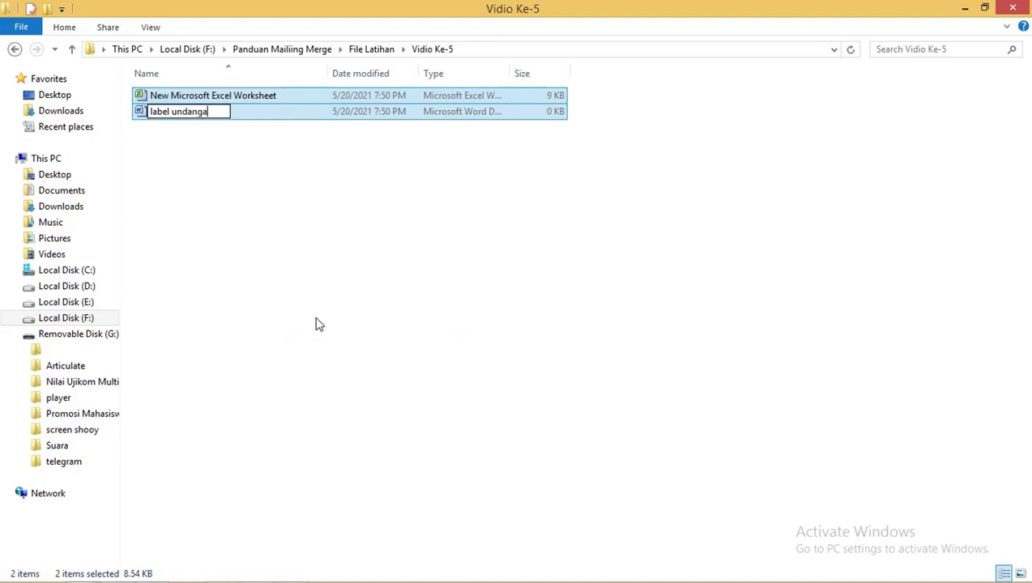
text(n)
key(Return)
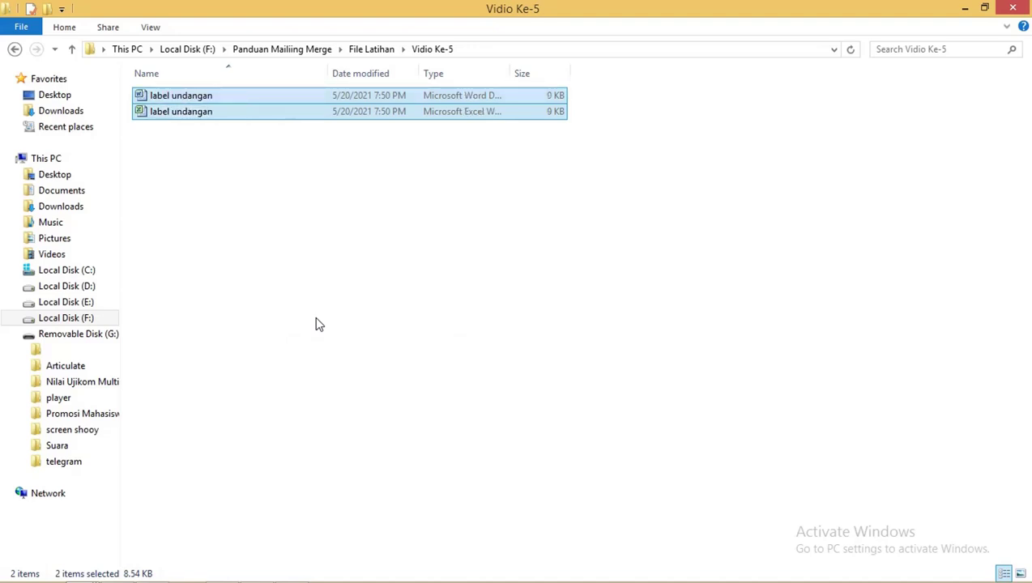
- Open the label undangan workbook, enter headers No, Nama and Tempat, and size columns A and B
double_click(195, 113)
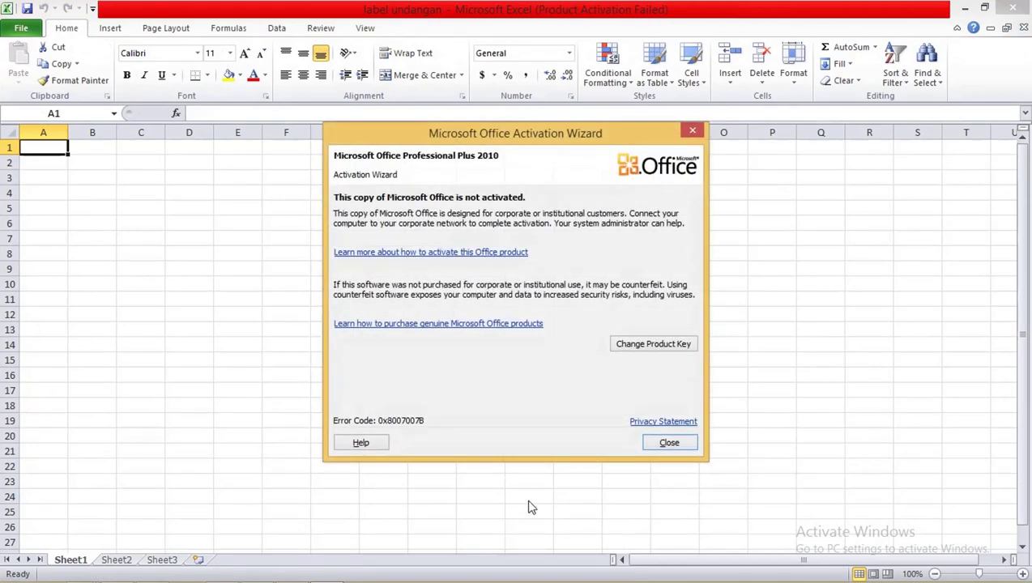
click(672, 443)
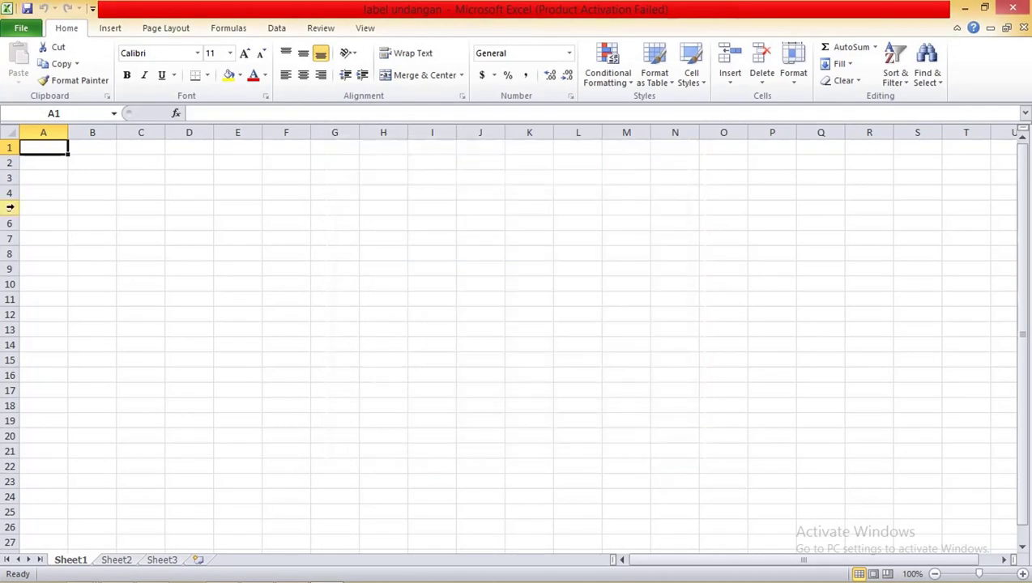
text(No)
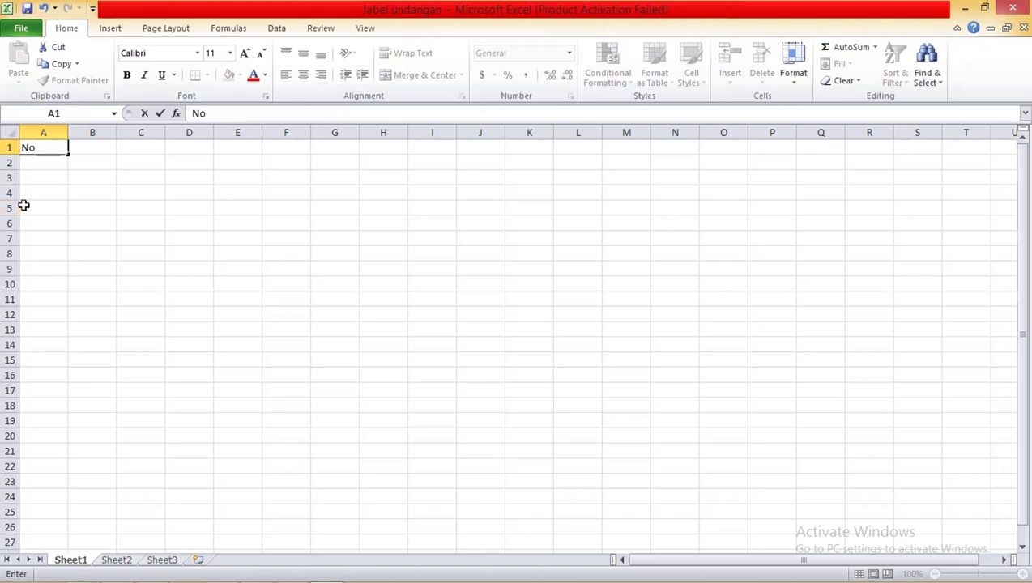
click(95, 148)
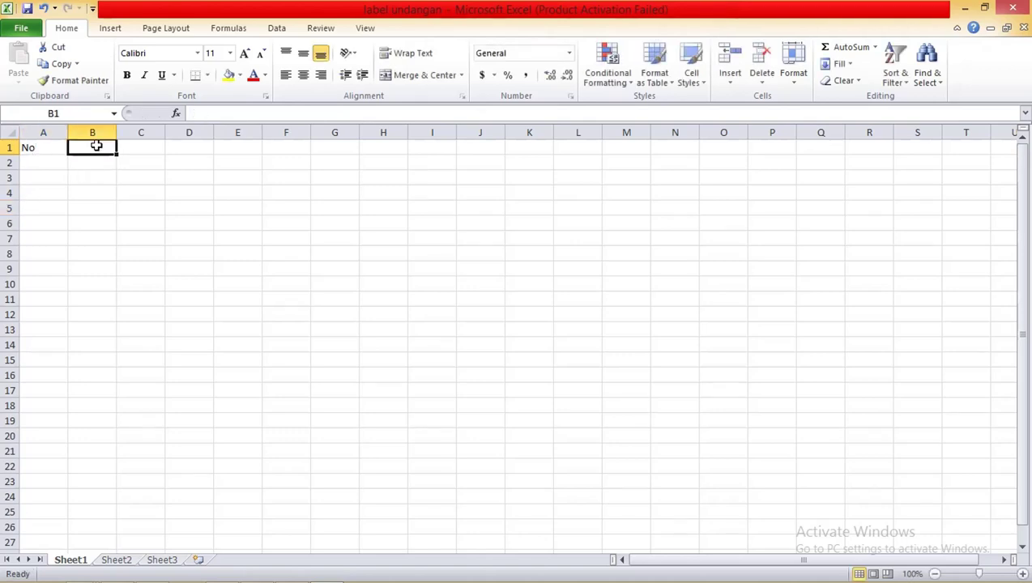
text(Nama)
click(148, 148)
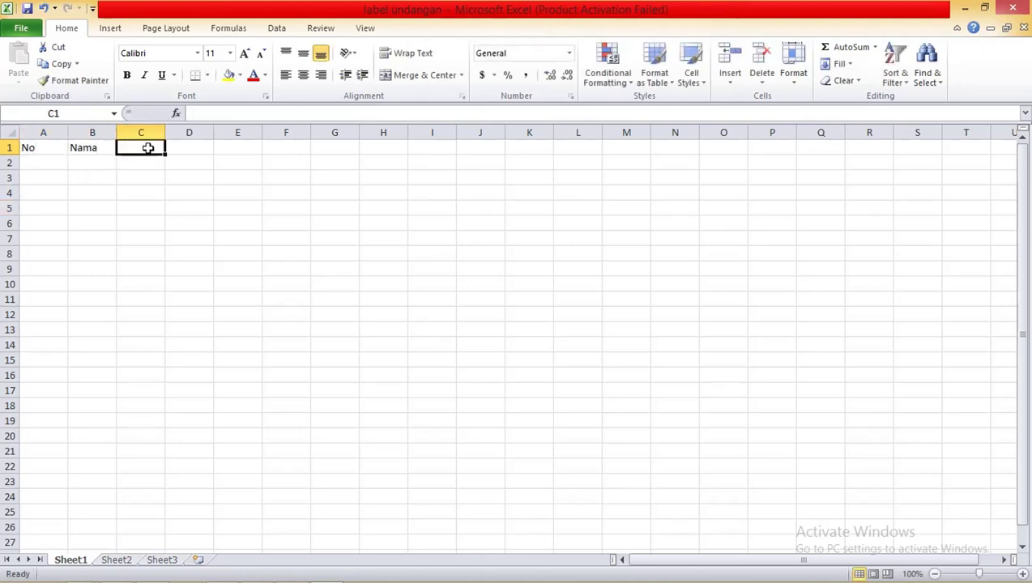
text(Tem)
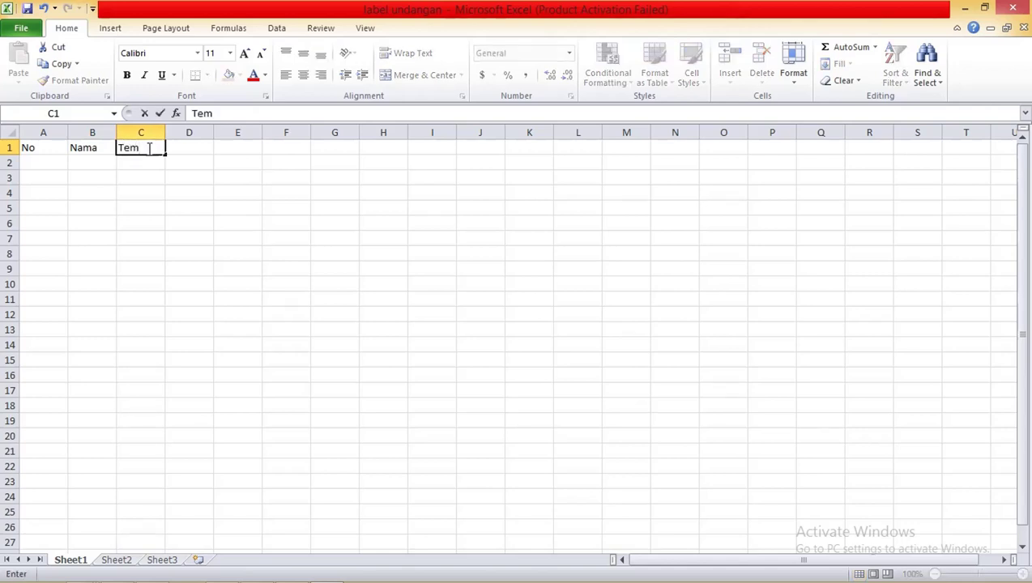
text(pat)
click(126, 177)
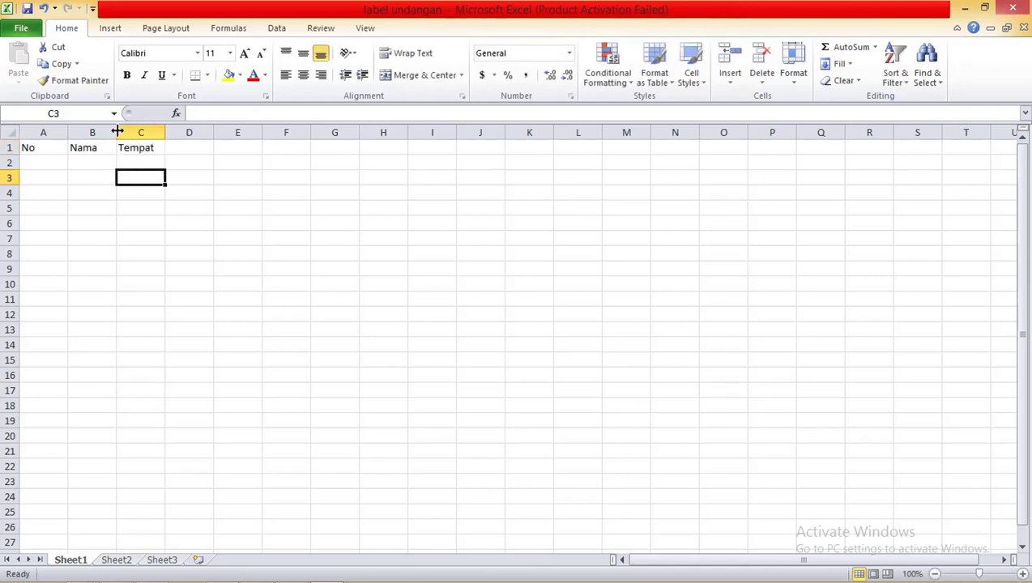
drag(117, 132, 100, 132)
double_click(68, 132)
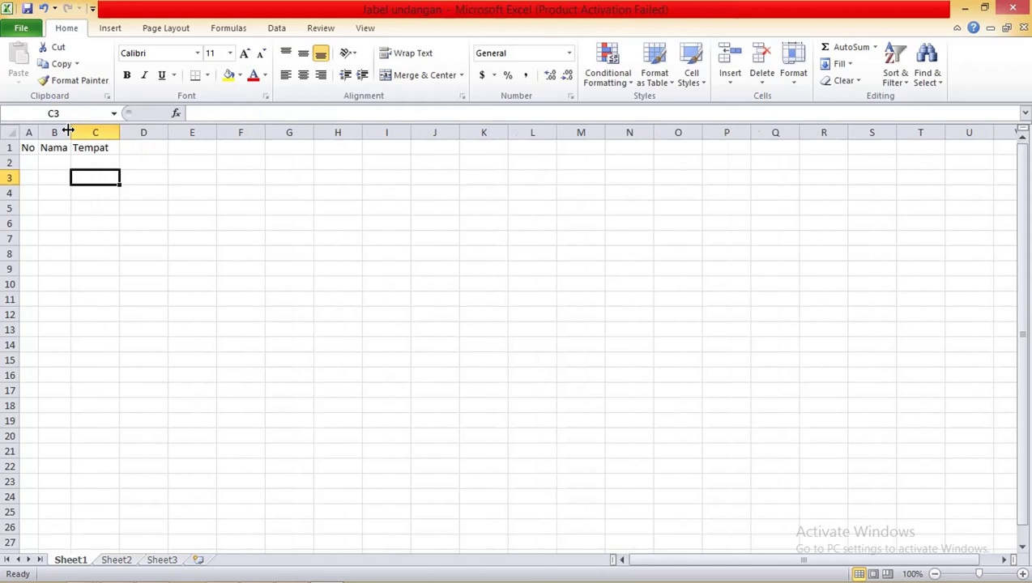
- Fill column A with a numbered series from 1 to 99 and widen column B
click(32, 162)
text(1)
click(51, 178)
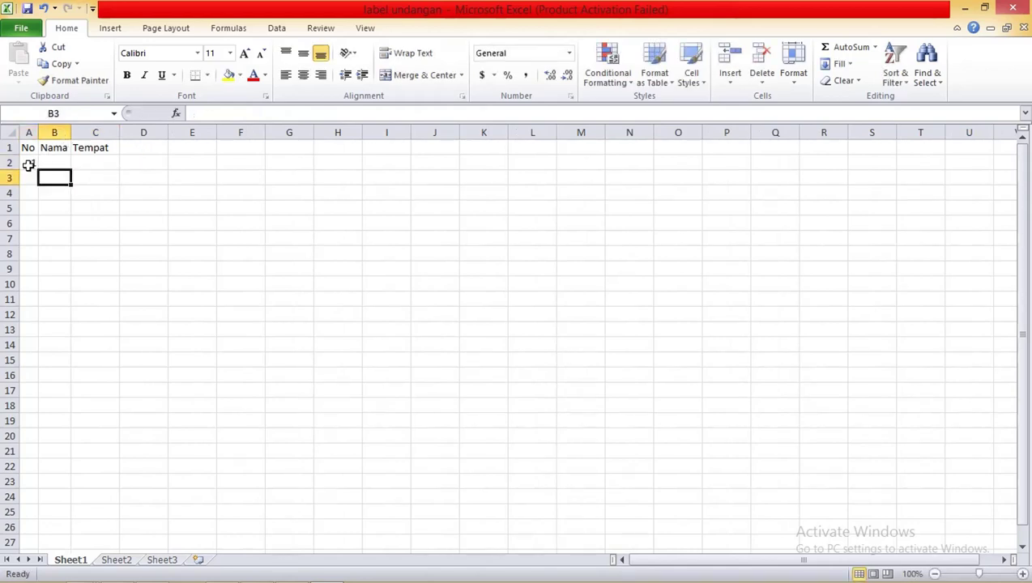
click(28, 162)
mouse_move(40, 172)
mouse_down()
mouse_move(27, 572)
mouse_move(57, 114)
mouse_move(50, 168)
mouse_up()
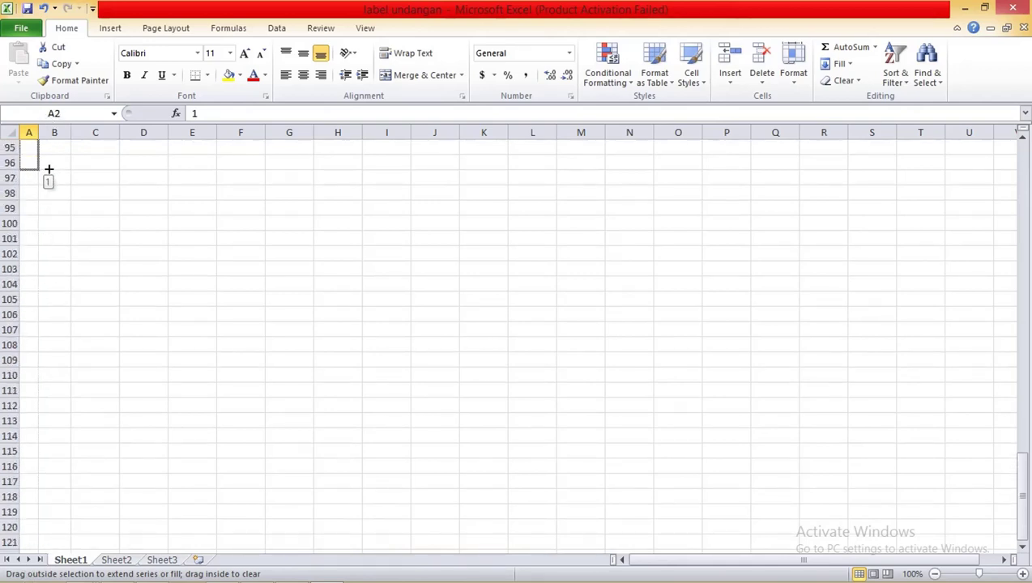
drag(50, 167, 49, 227)
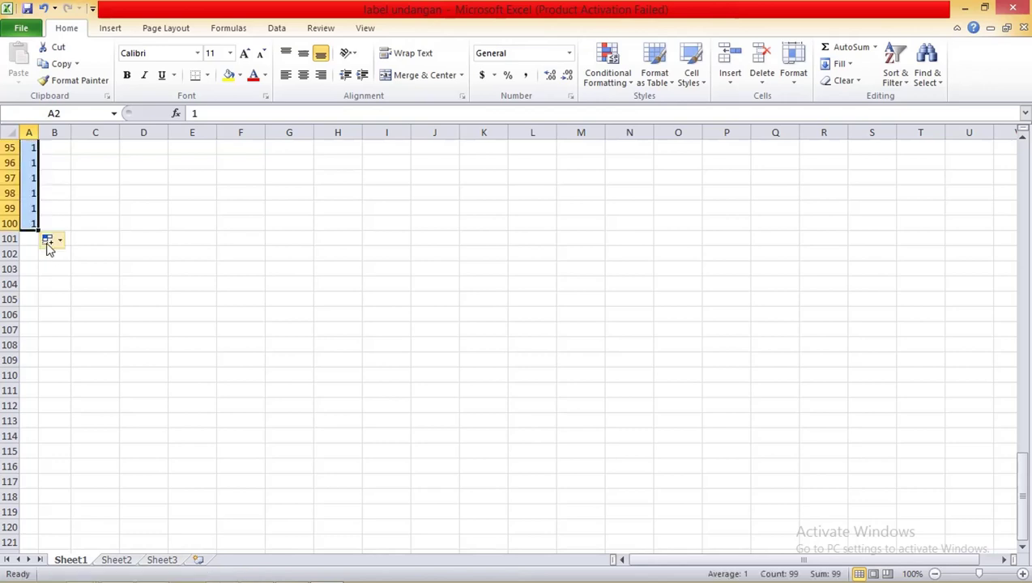
click(48, 240)
click(65, 277)
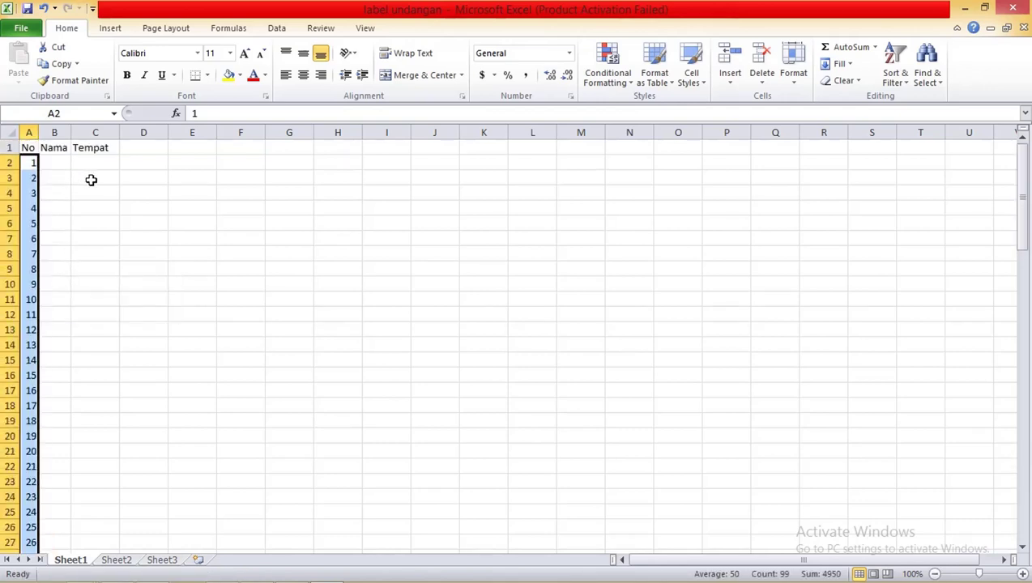
drag(72, 132, 162, 132)
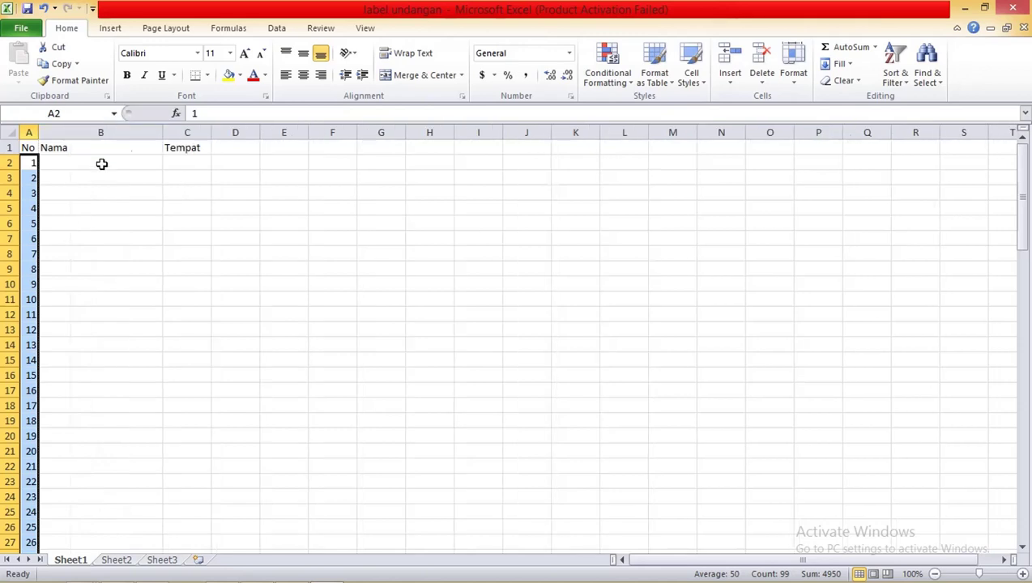
- Enter 'Penerima Undangan Ke-1' in cell B2
click(100, 164)
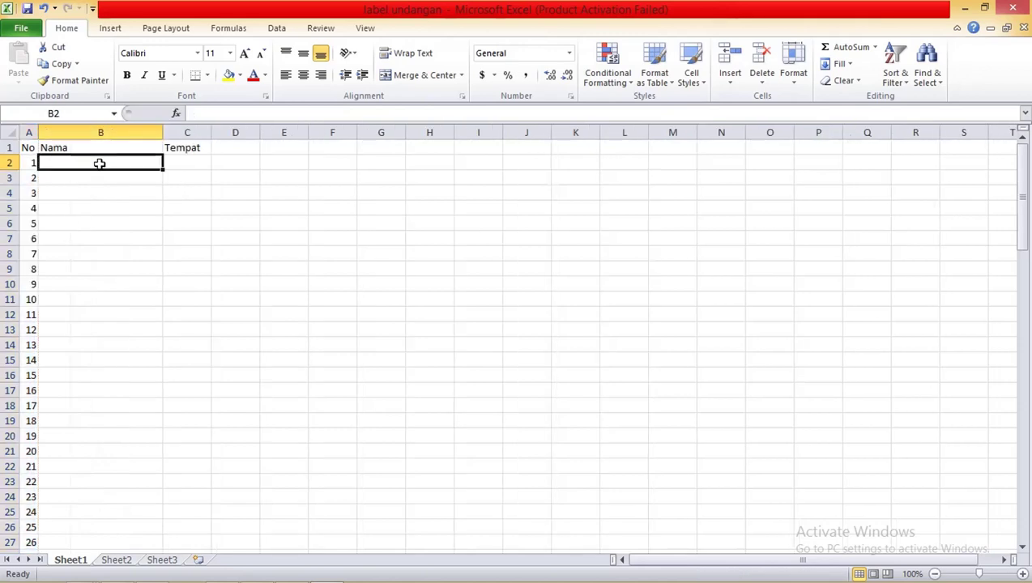
text(Perner)
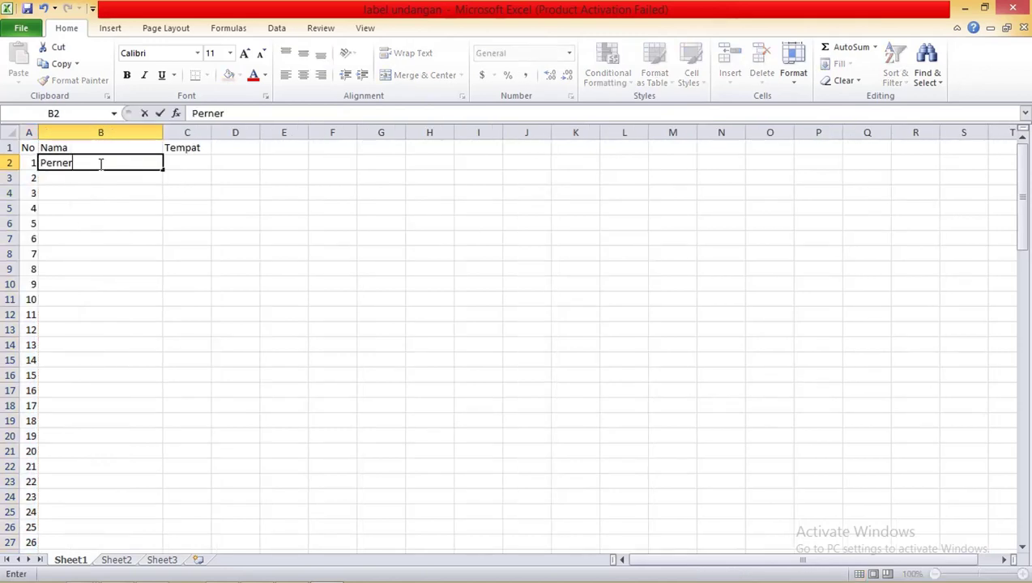
key(BackSpace)
key(BackSpace)
key(BackSpace)
key(BackSpace)
text(nerima)
text( Undangan)
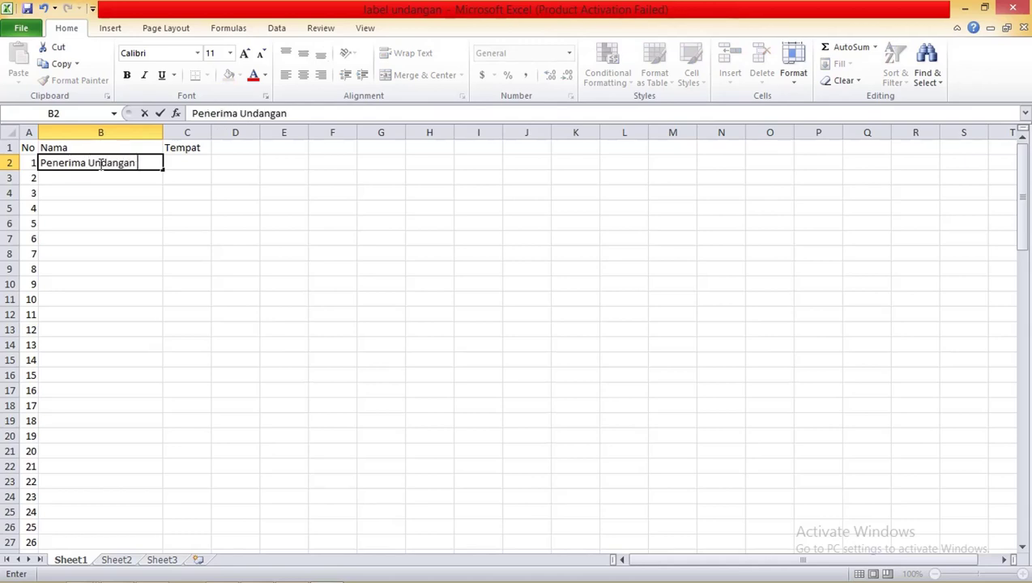
text( Ke-1)
click(168, 175)
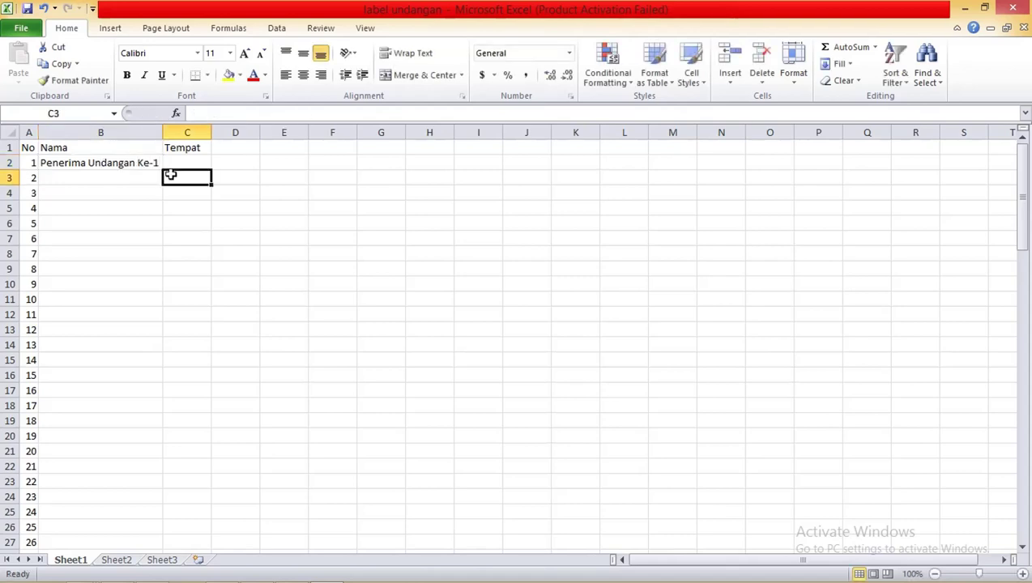
- Copy B2's text into C2, prefix it with 'Alamat', and autofit column C
click(134, 162)
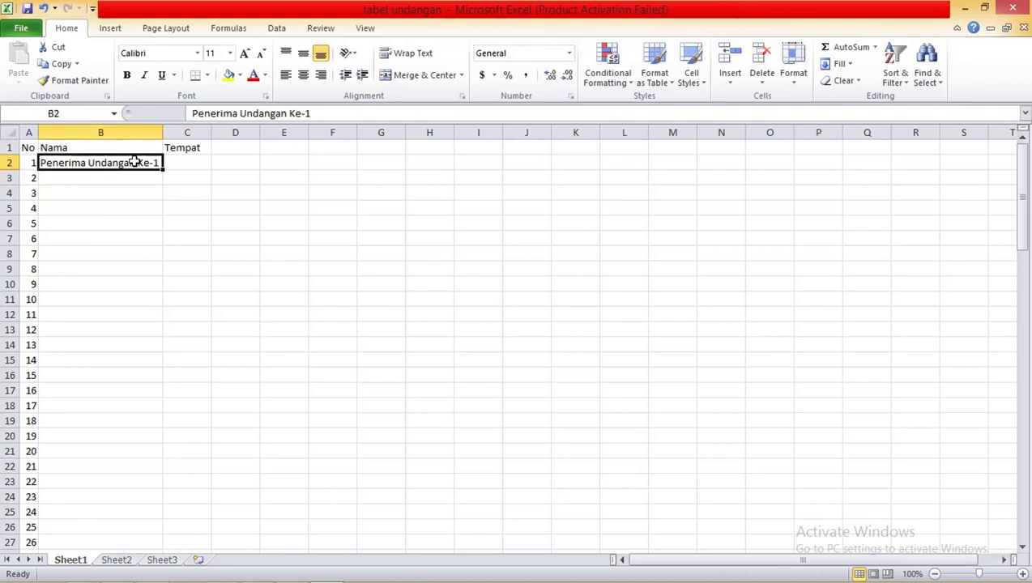
double_click(135, 163)
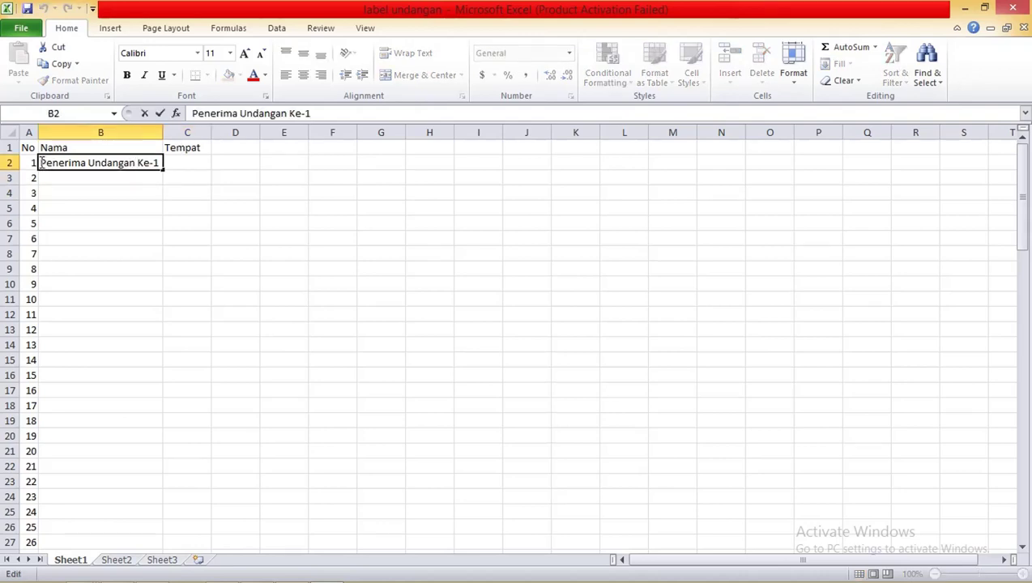
drag(40, 162, 170, 158)
key(ctrl+c)
click(188, 163)
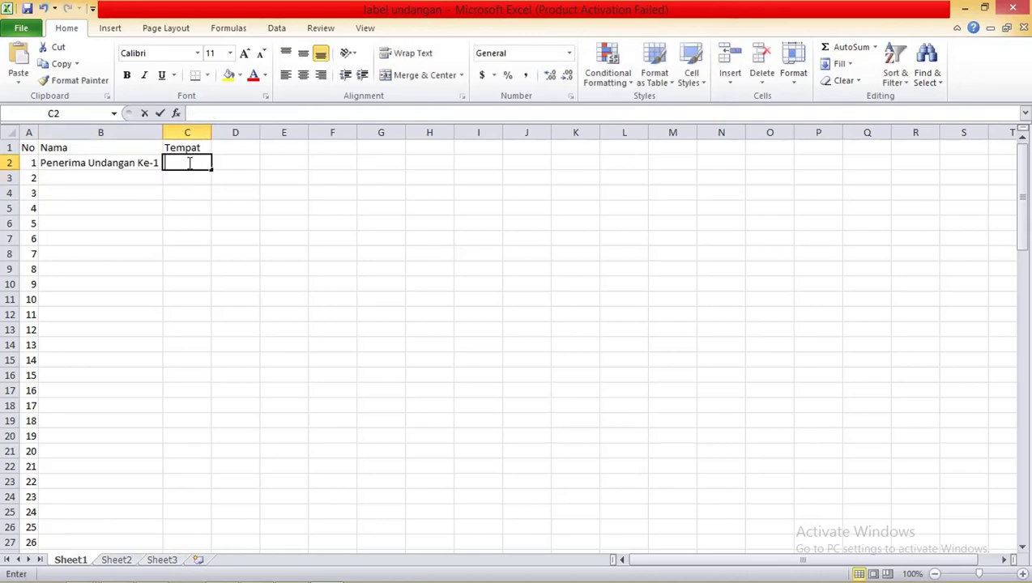
key(ctrl+v)
text(Al)
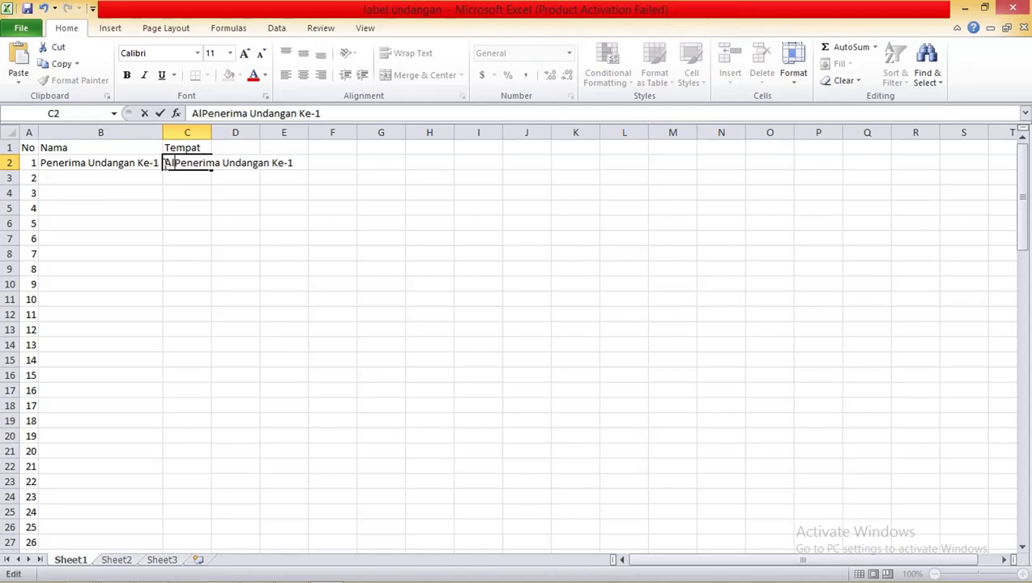
text(amat)
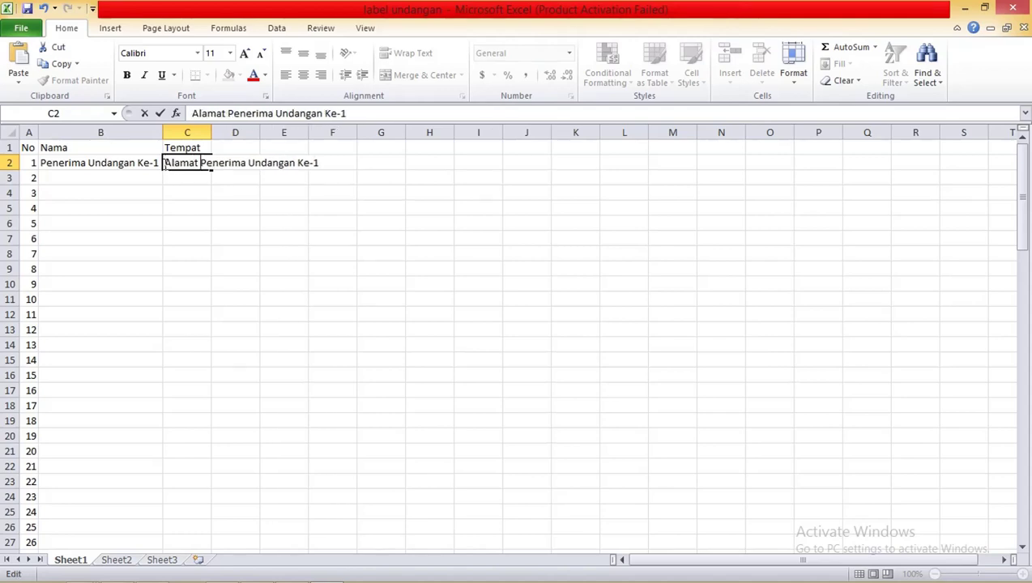
double_click(213, 132)
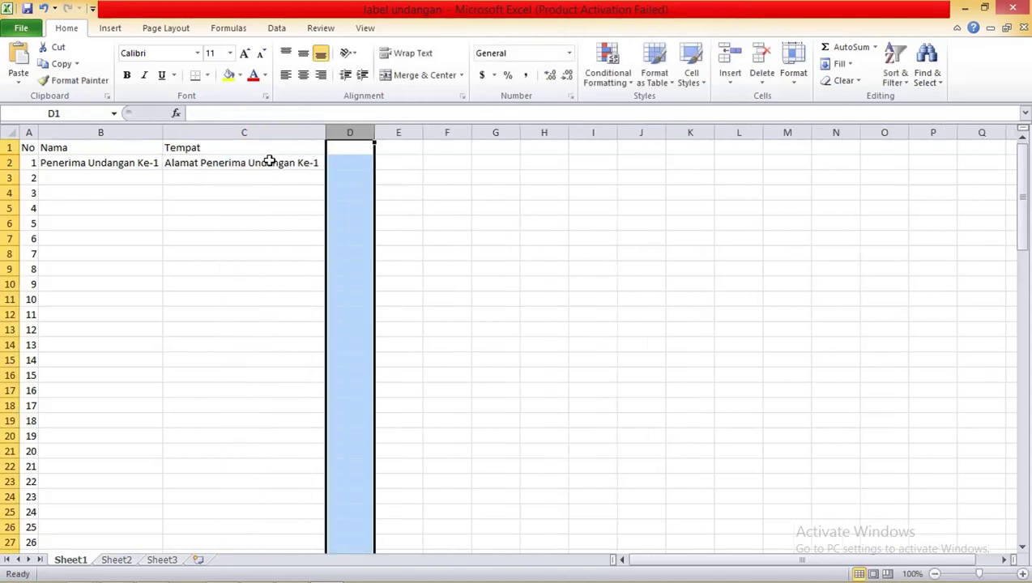
- Delete 'Undangan' so C2 reads 'Alamat Penerima Ke-1', then select B2:C2
double_click(268, 162)
mouse_move(248, 163)
mouse_down()
mouse_move(329, 165)
mouse_move(247, 163)
mouse_up()
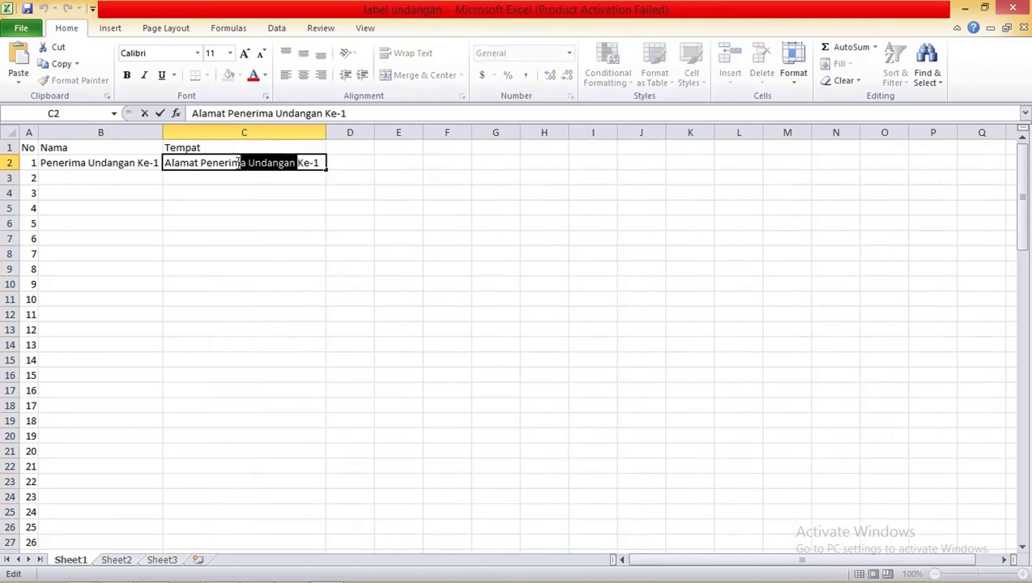
key(Delete)
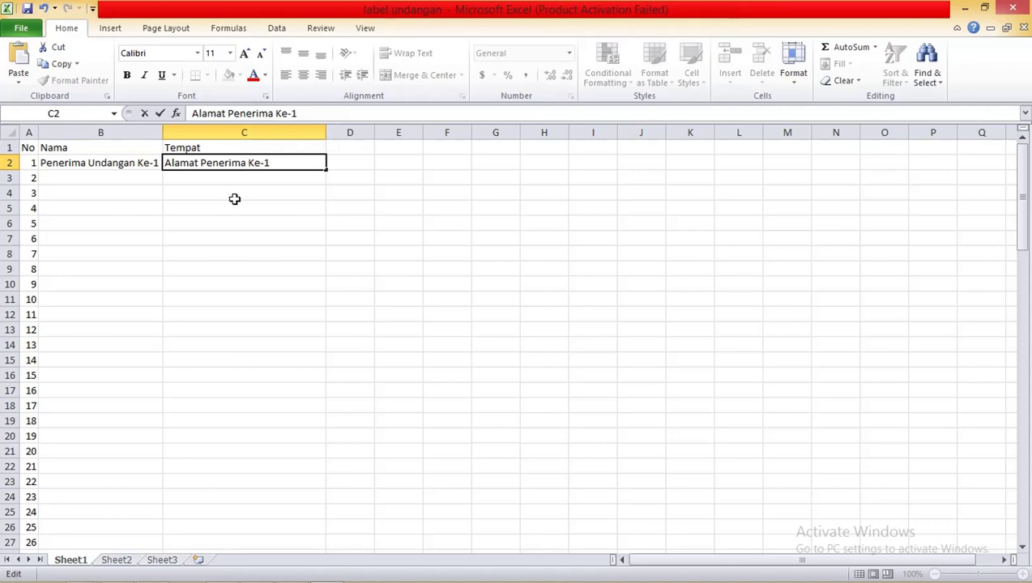
click(232, 198)
mouse_move(138, 164)
mouse_down()
mouse_move(275, 163)
mouse_move(309, 573)
mouse_up()
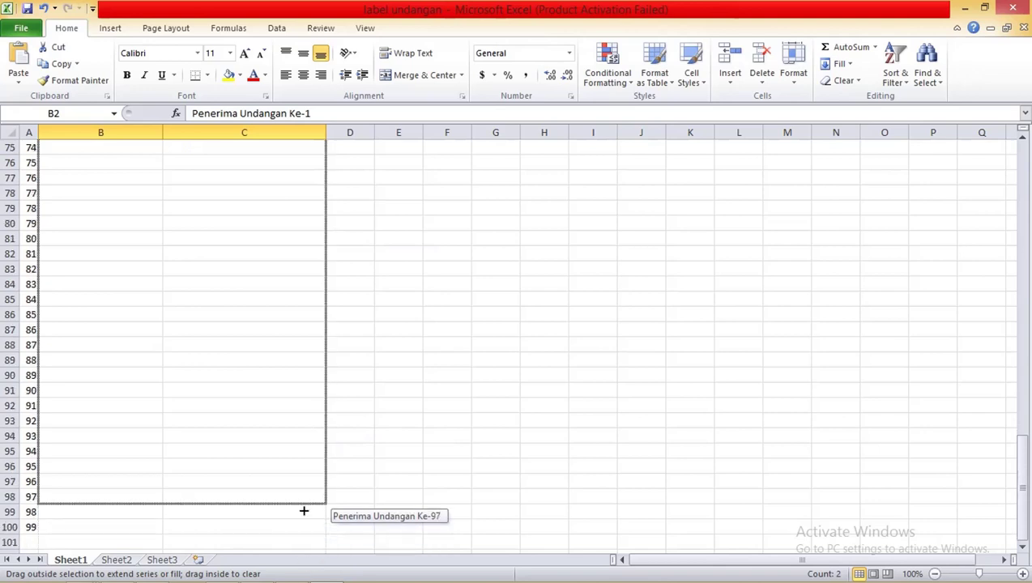
- Fill B2:C2 down to entry Ke-100 in row 101 and autofit columns A to C
drag(310, 573, 306, 531)
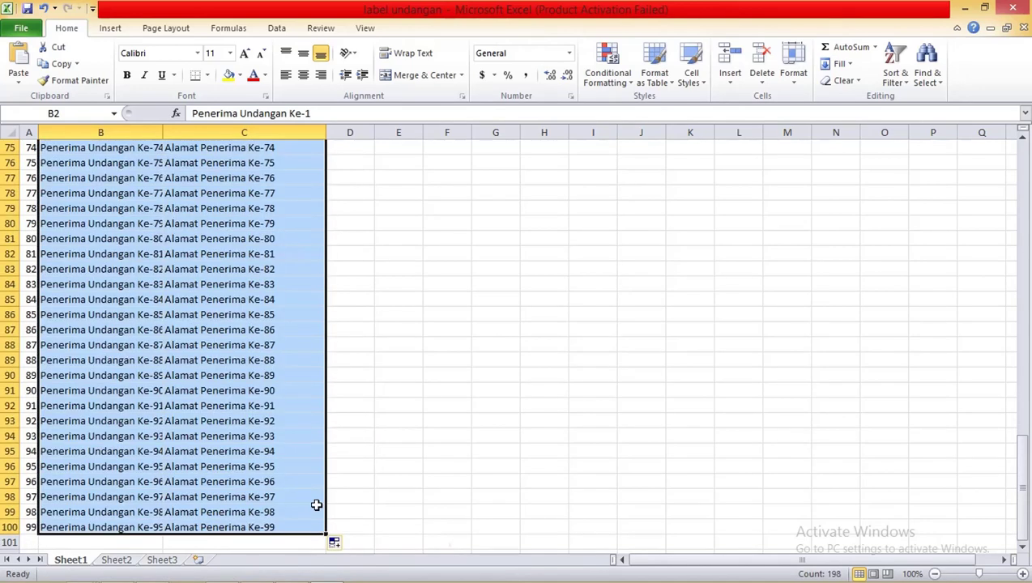
double_click(163, 132)
scroll(152, 467, down, 3)
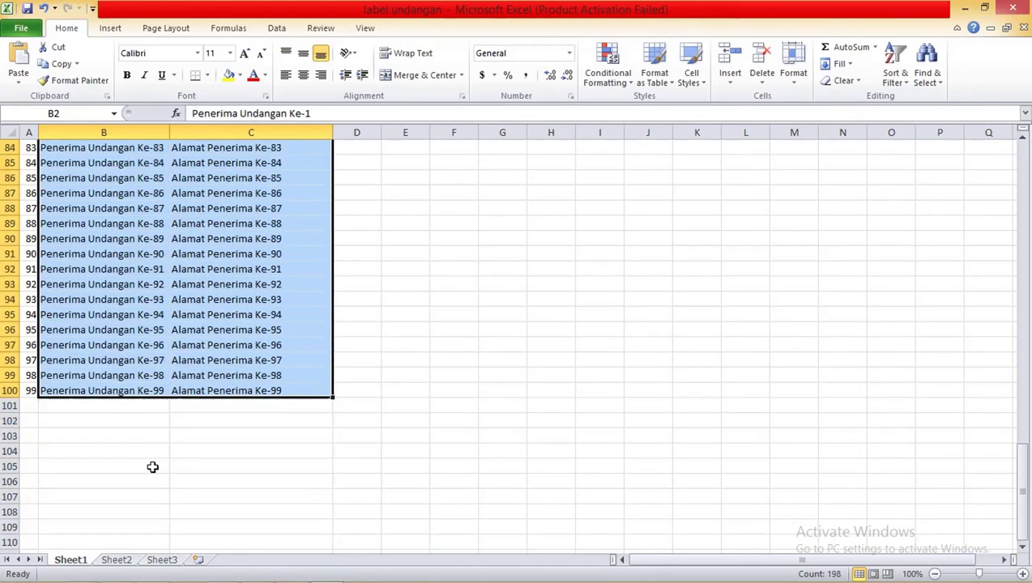
click(84, 468)
drag(31, 390, 246, 393)
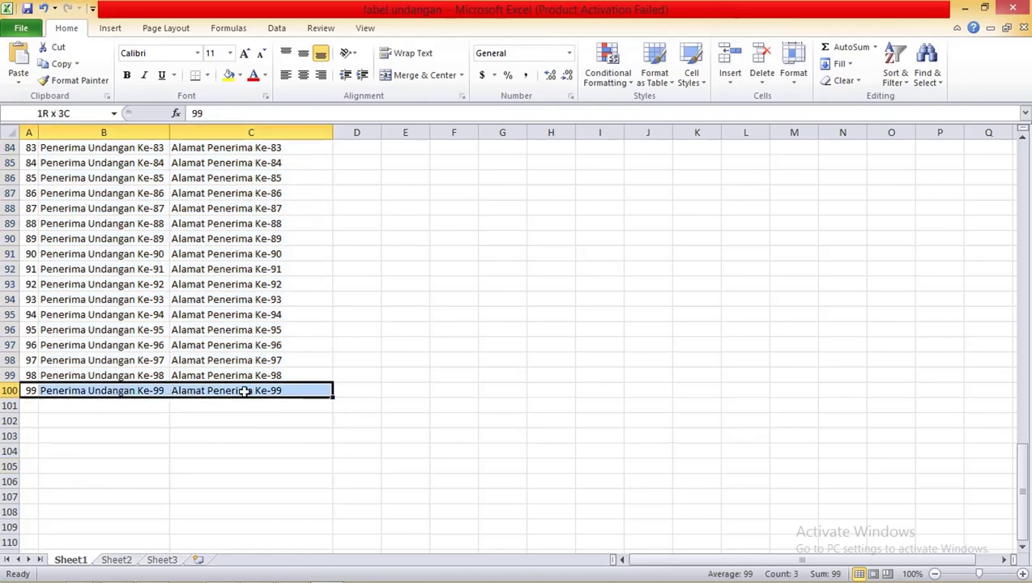
drag(331, 397, 332, 412)
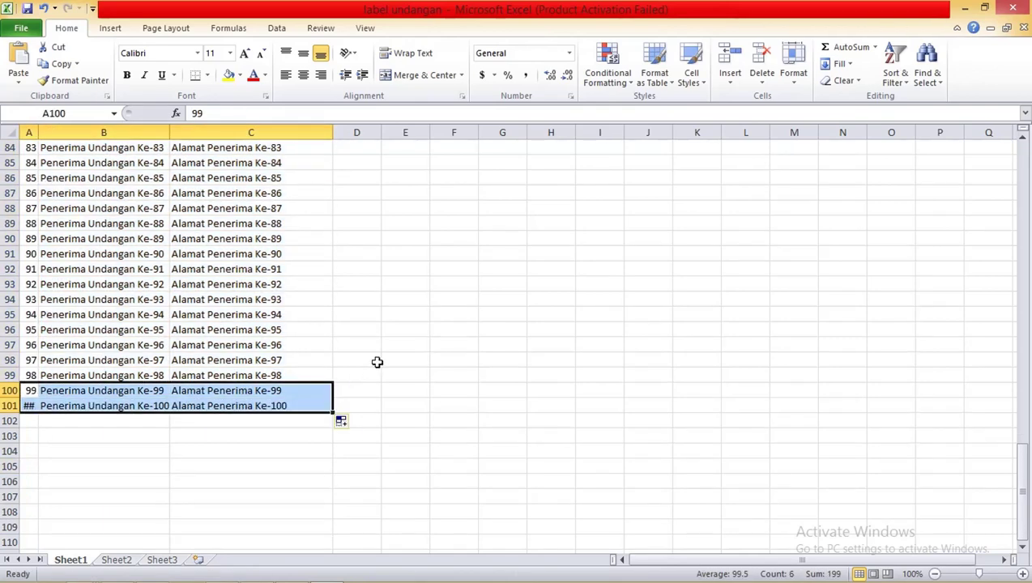
double_click(39, 132)
double_click(334, 133)
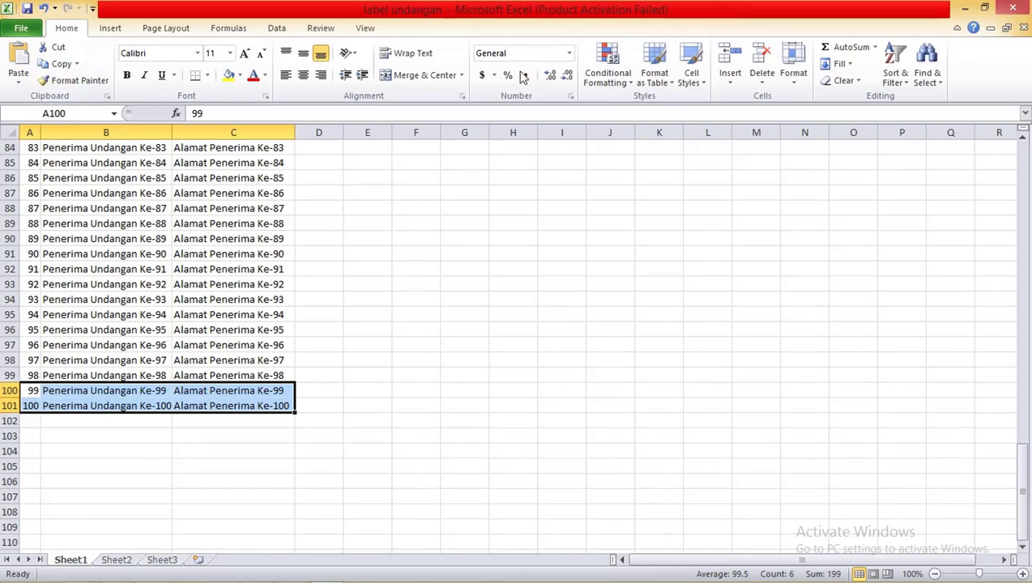
- Close Excel and open the label undangan Word document
click(1022, 7)
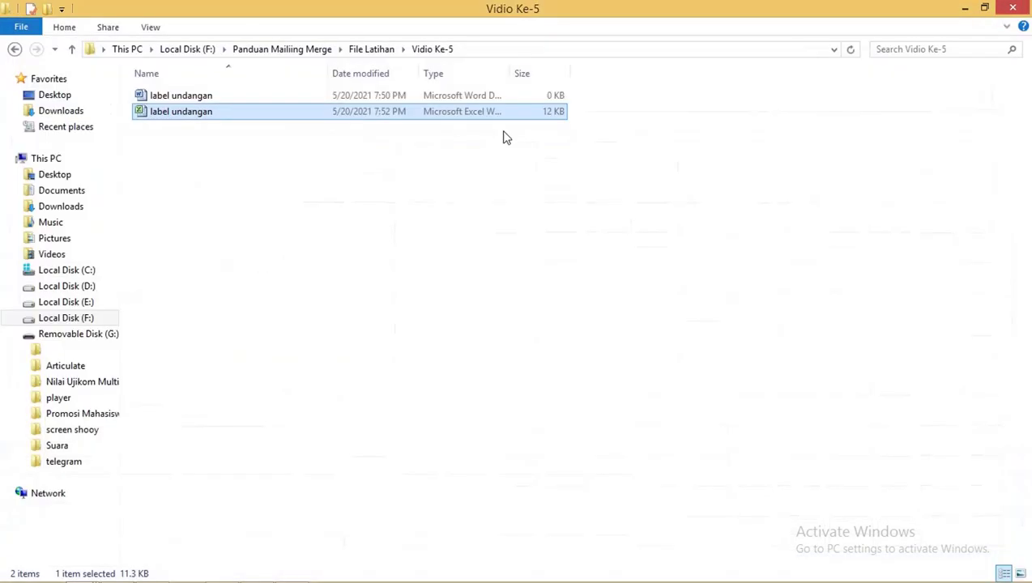
click(195, 96)
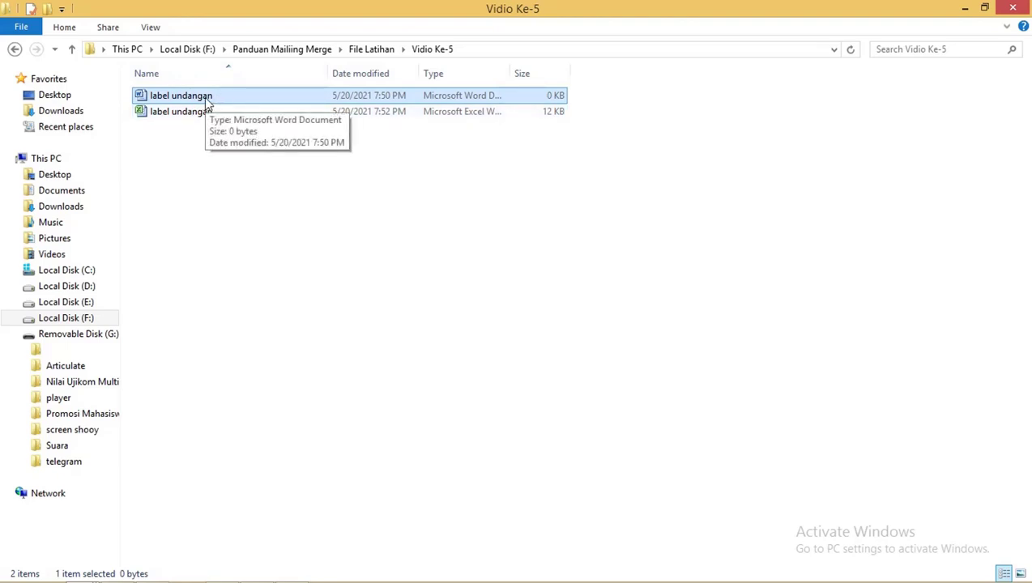
double_click(205, 97)
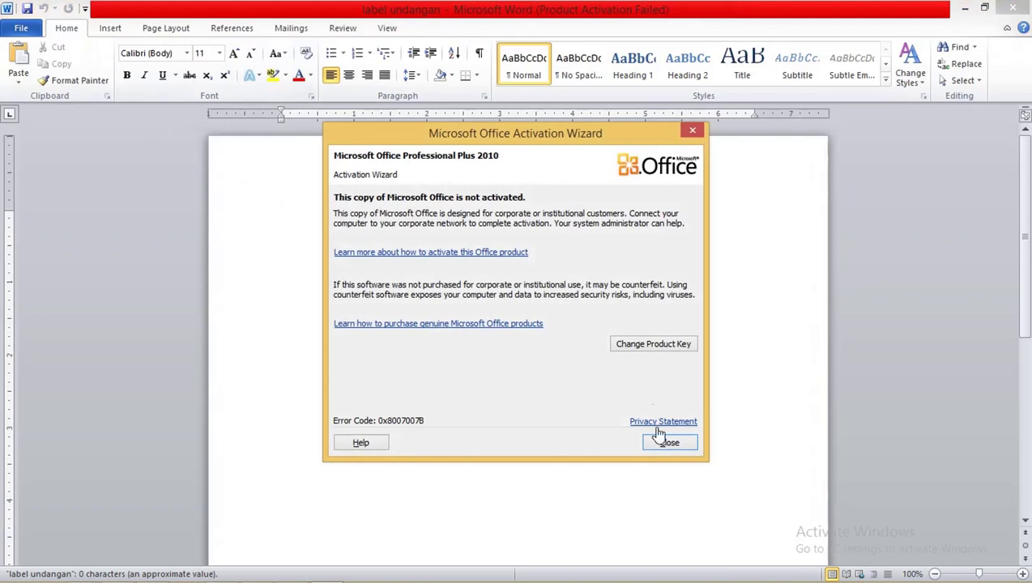
- Dismiss the Office activation notice in Word
click(668, 445)
scroll(329, 262, down, 2)
scroll(329, 260, down, 2)
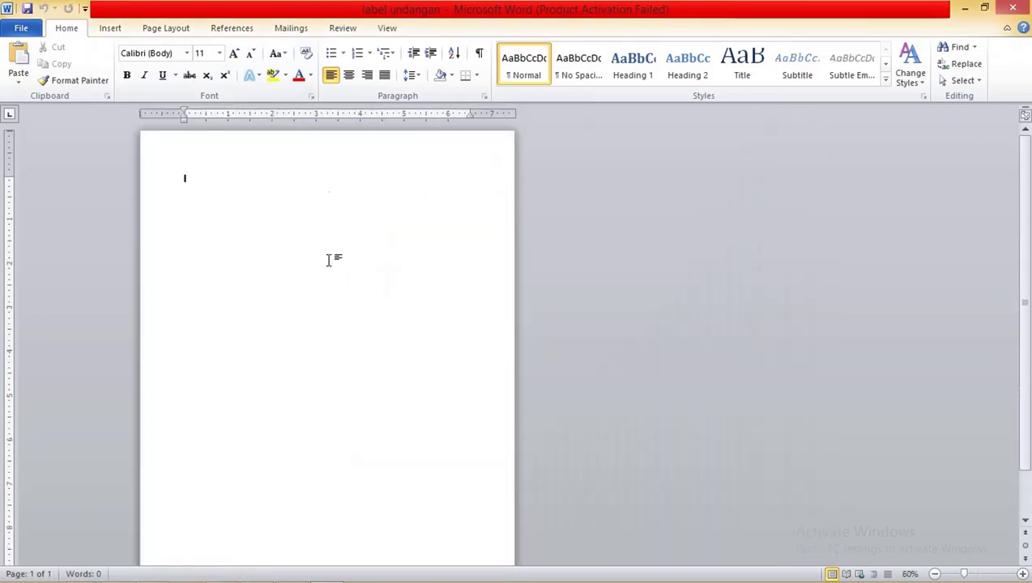
scroll(329, 260, down, 1)
scroll(256, 235, up, 1)
scroll(256, 235, up, 1)
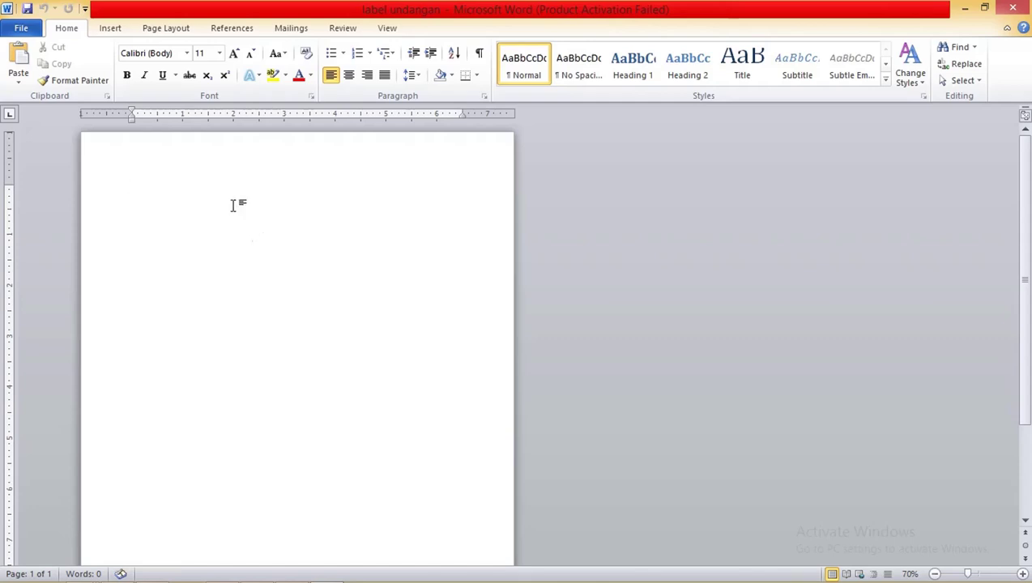
- Set the page orientation to Landscape
click(167, 31)
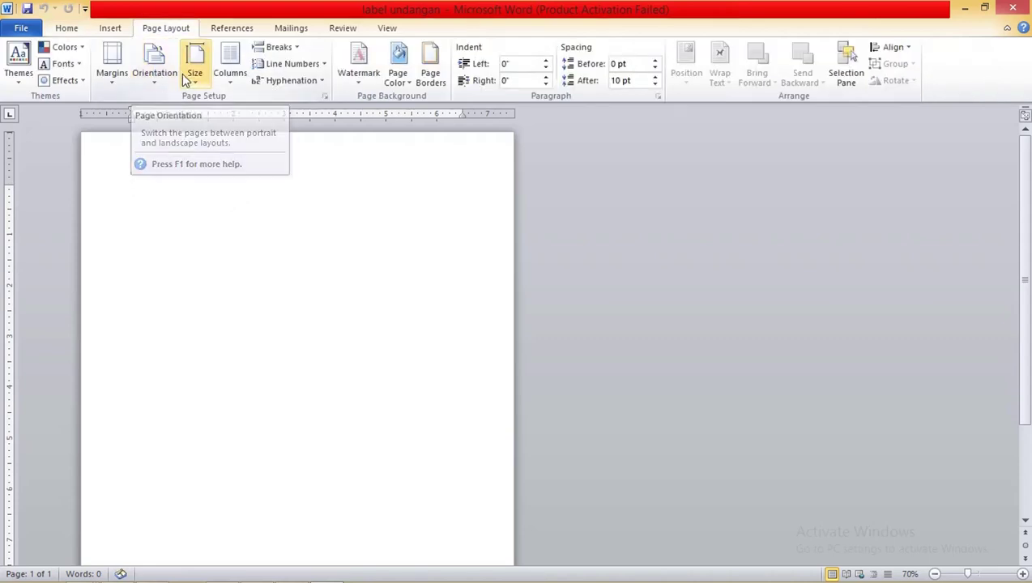
click(154, 77)
click(171, 143)
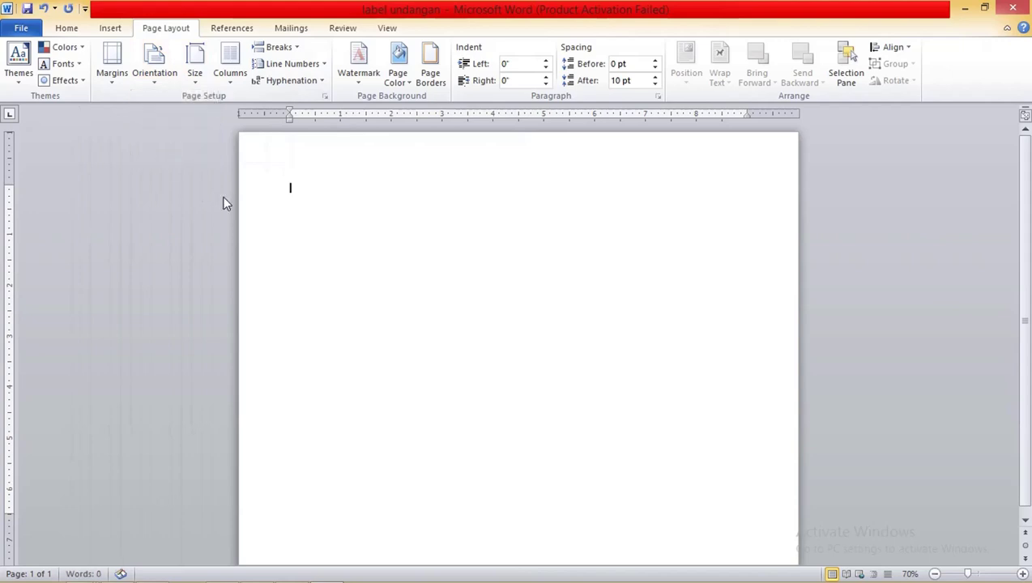
ctrl+scroll(237, 194, down, 4)
ctrl+scroll(182, 194, up, 1)
ctrl+scroll(202, 195, up, 1)
ctrl+scroll(201, 194, up, 1)
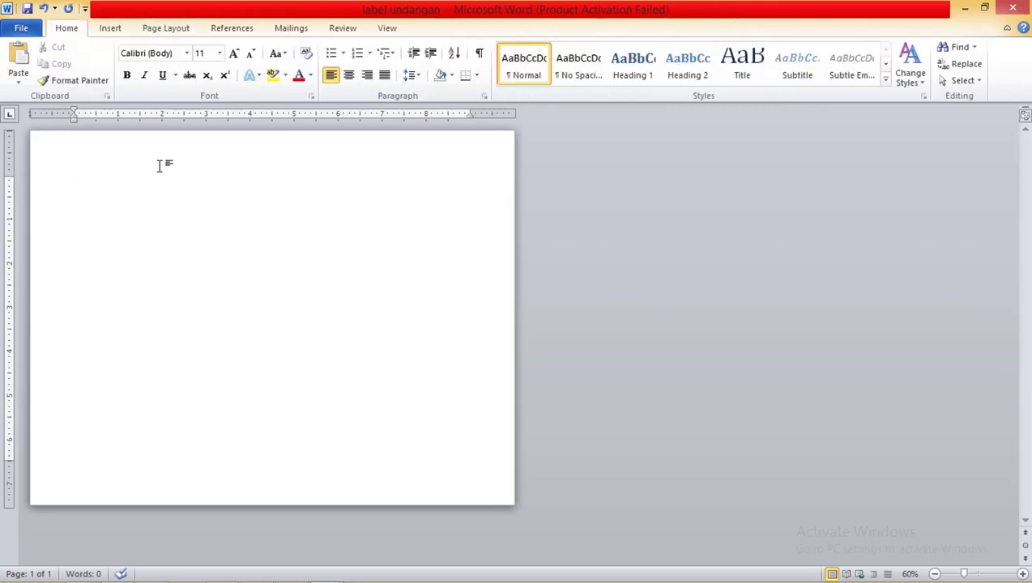
key(alt+Tab)
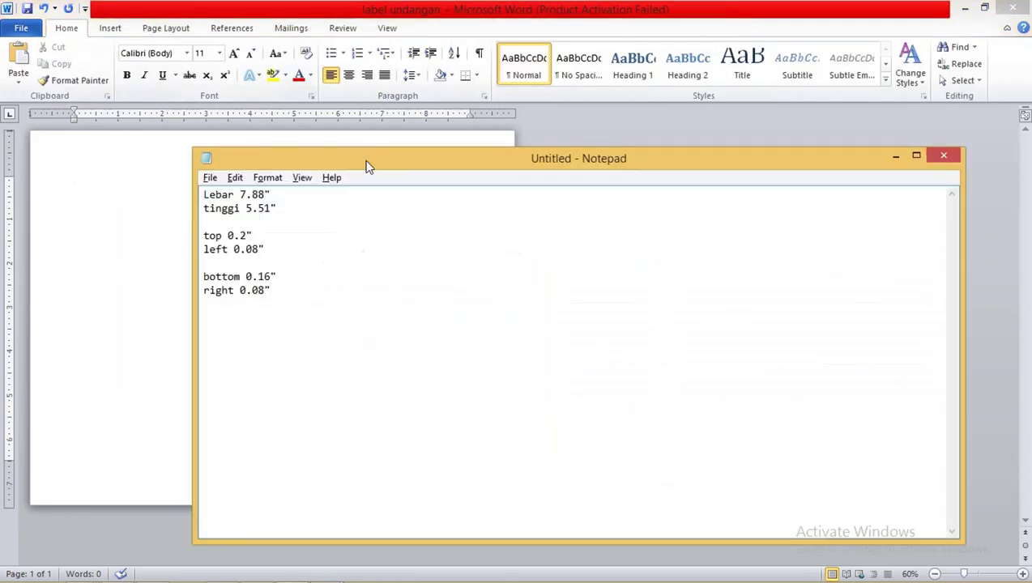
drag(364, 162, 466, 136)
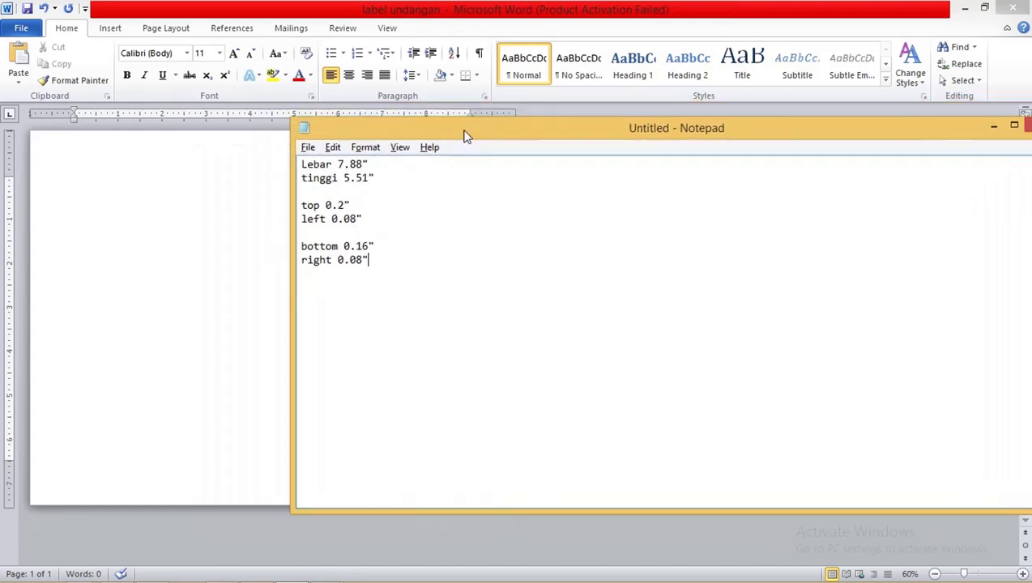
drag(466, 136, 402, 151)
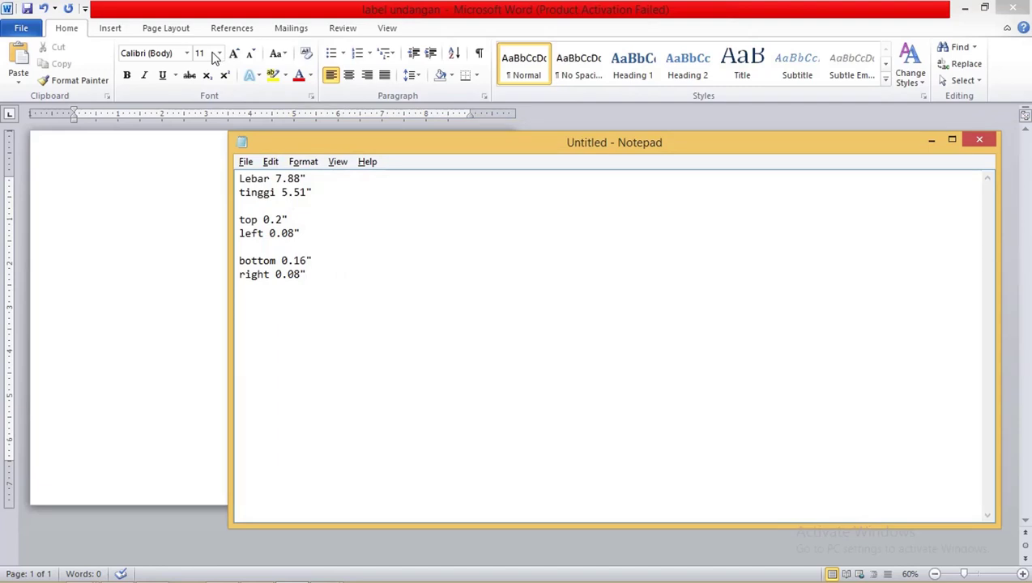
click(158, 41)
- Open Page Setup's custom paper size fields from the Page Layout Size list
click(162, 30)
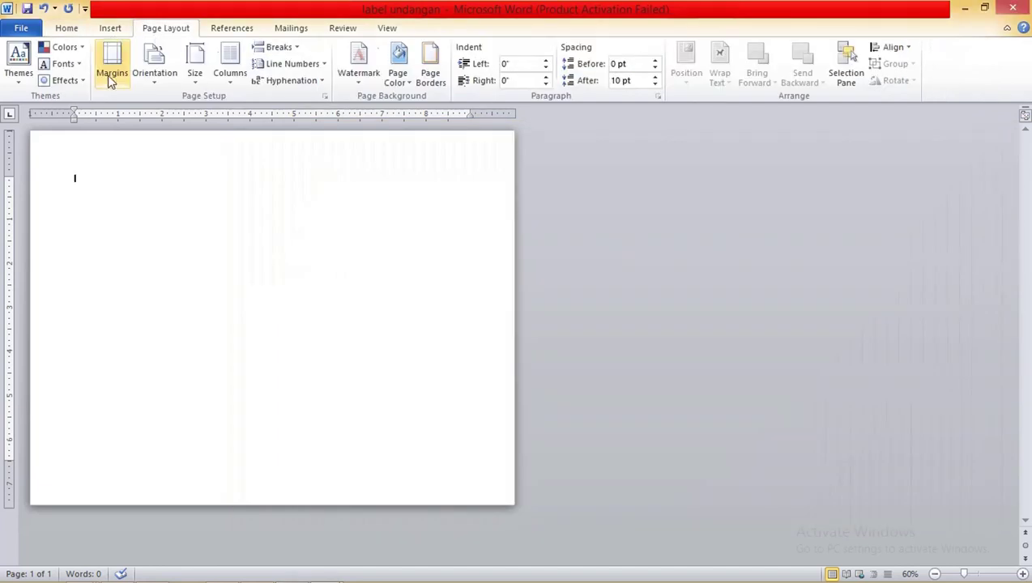
click(113, 75)
click(154, 72)
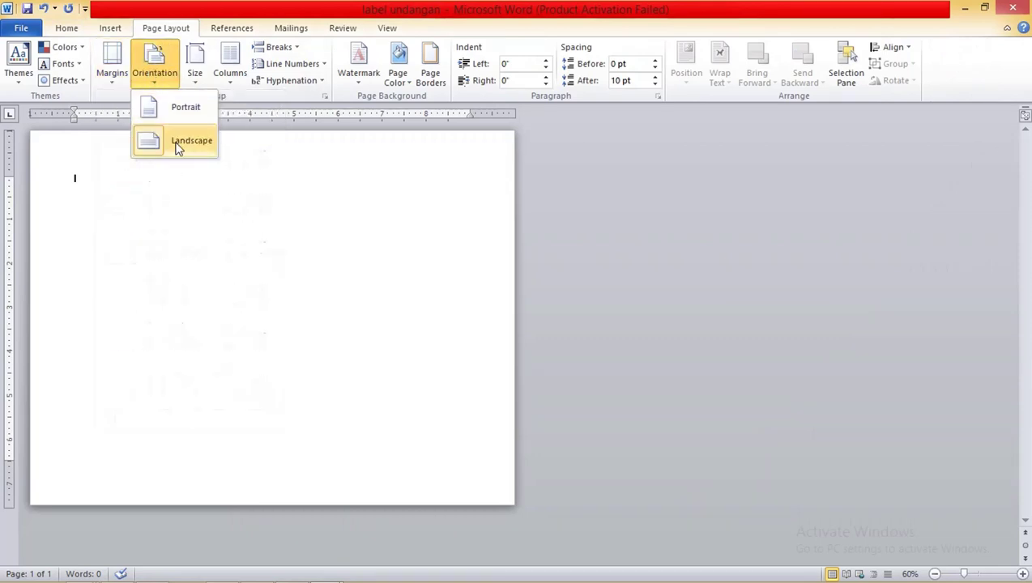
click(194, 75)
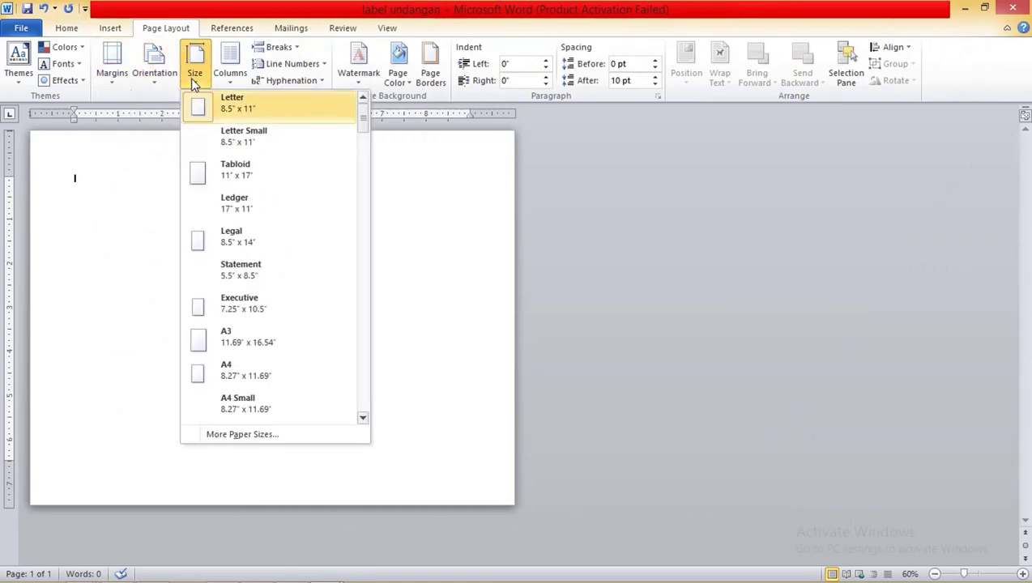
click(265, 431)
drag(387, 89, 492, 89)
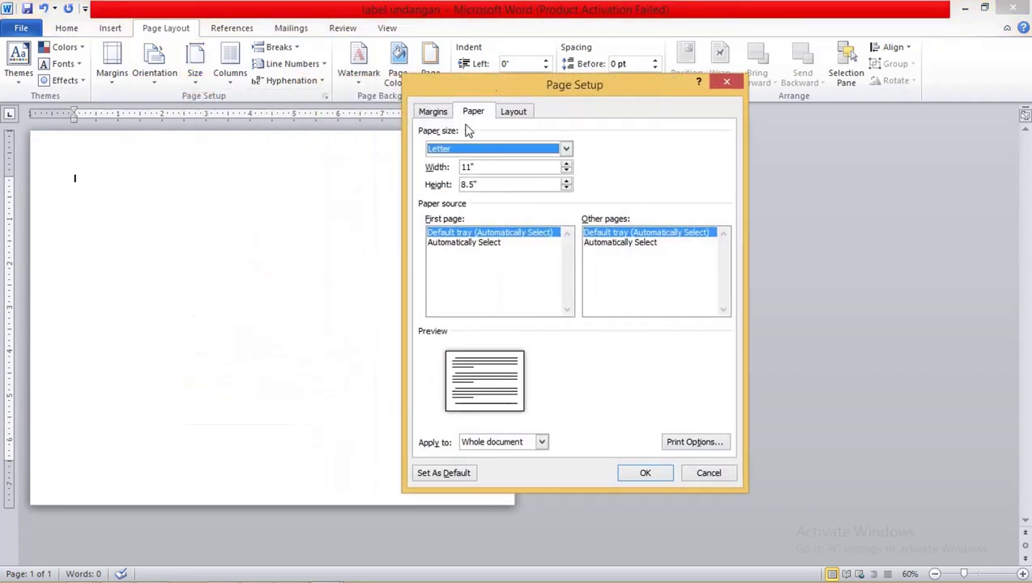
click(501, 167)
double_click(509, 167)
click(494, 184)
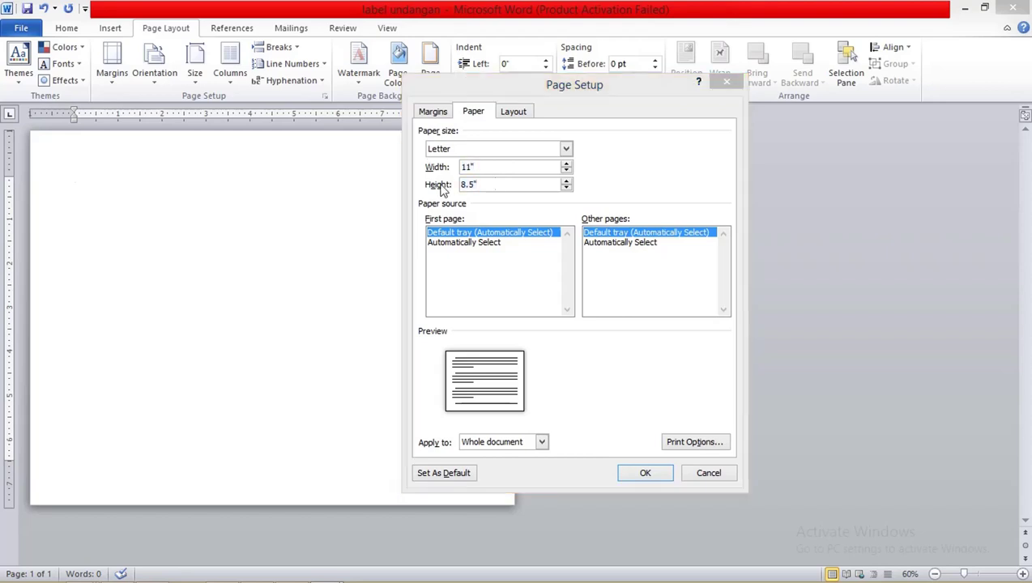
- Set the paper size to 7.88" wide by 5.51" high, copying values from Notepad
key(alt+Tab)
drag(307, 178, 276, 178)
key(ctrl+c)
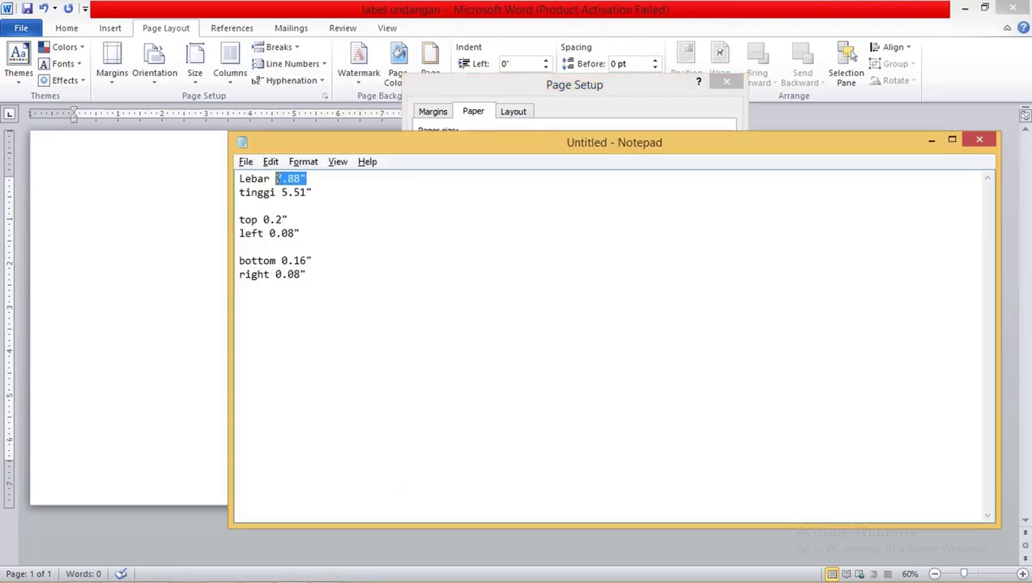
click(465, 103)
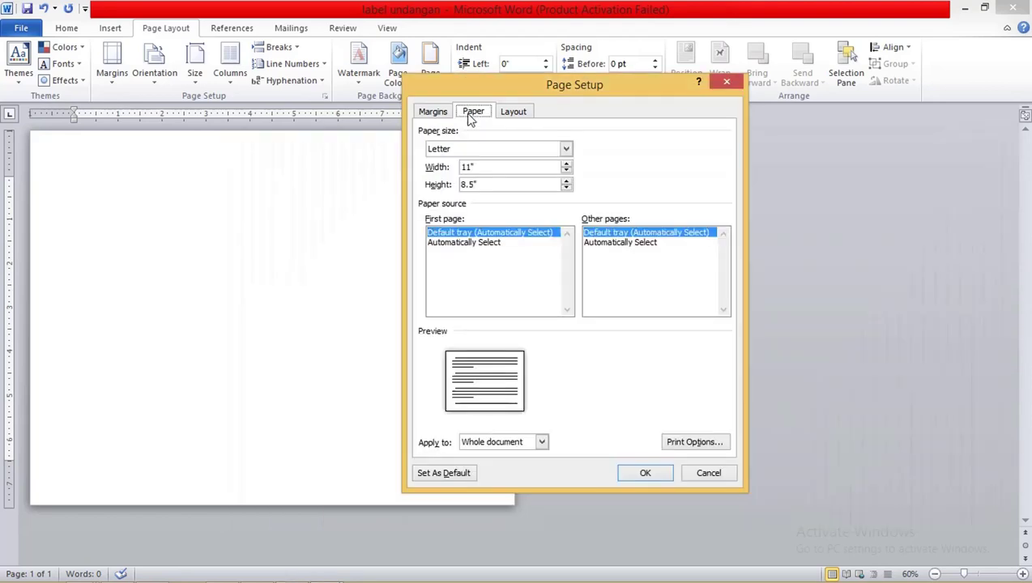
drag(483, 166, 451, 167)
key(ctrl+v)
click(490, 182)
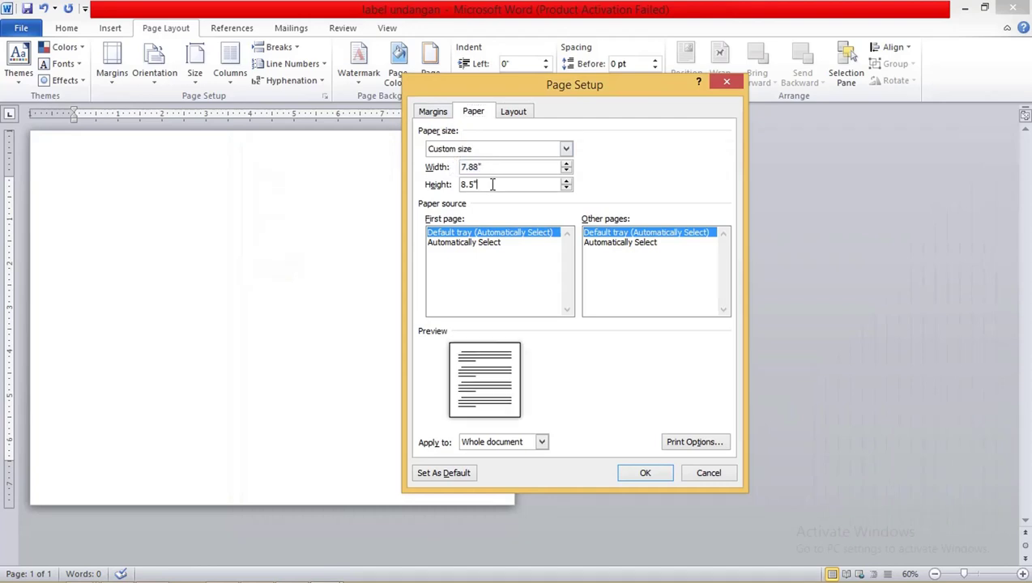
key(alt+Tab)
click(323, 192)
drag(323, 192, 281, 192)
key(ctrl+c)
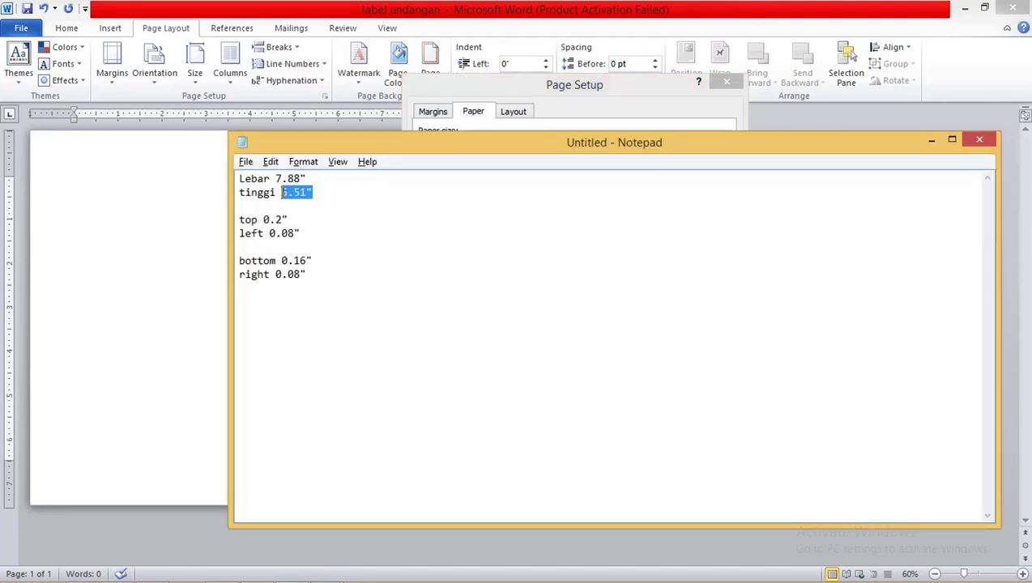
click(500, 114)
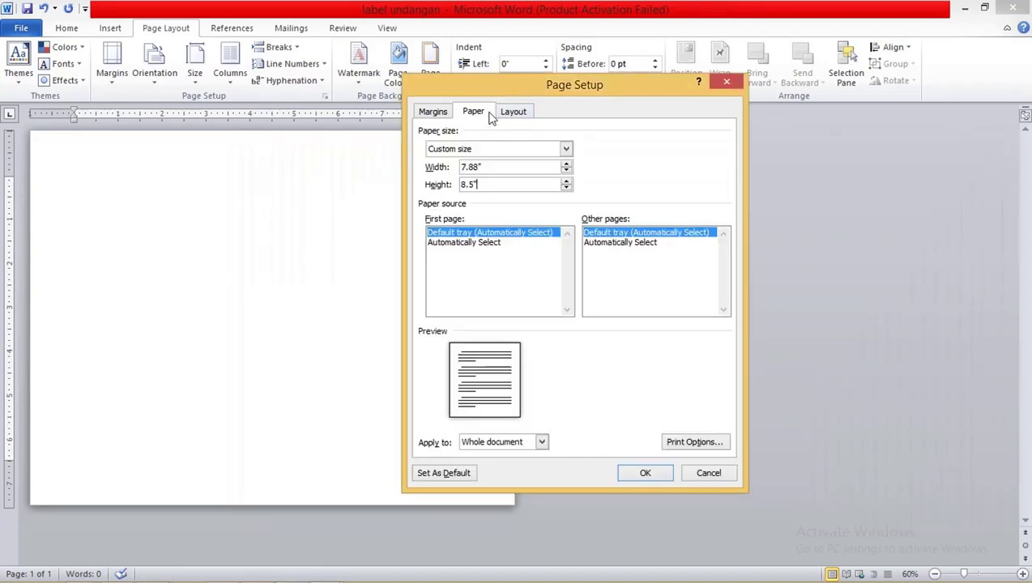
drag(484, 184, 427, 186)
key(ctrl+v)
drag(548, 94, 515, 95)
click(405, 116)
- Set the top margin to 0.2" and the left margin to 0.08" from Notepad
key(alt+Tab)
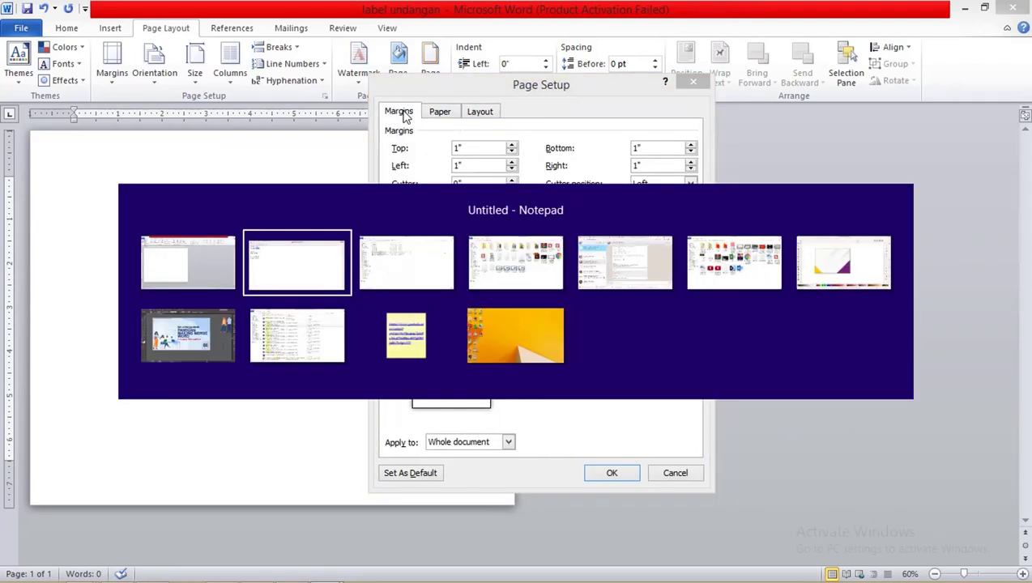
drag(288, 220, 262, 219)
key(ctrl+c)
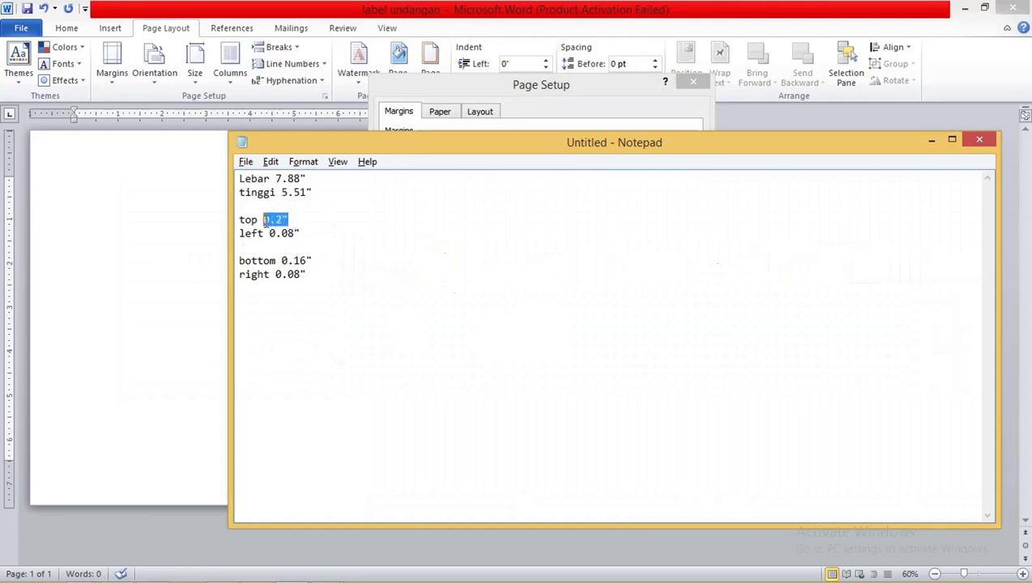
click(445, 85)
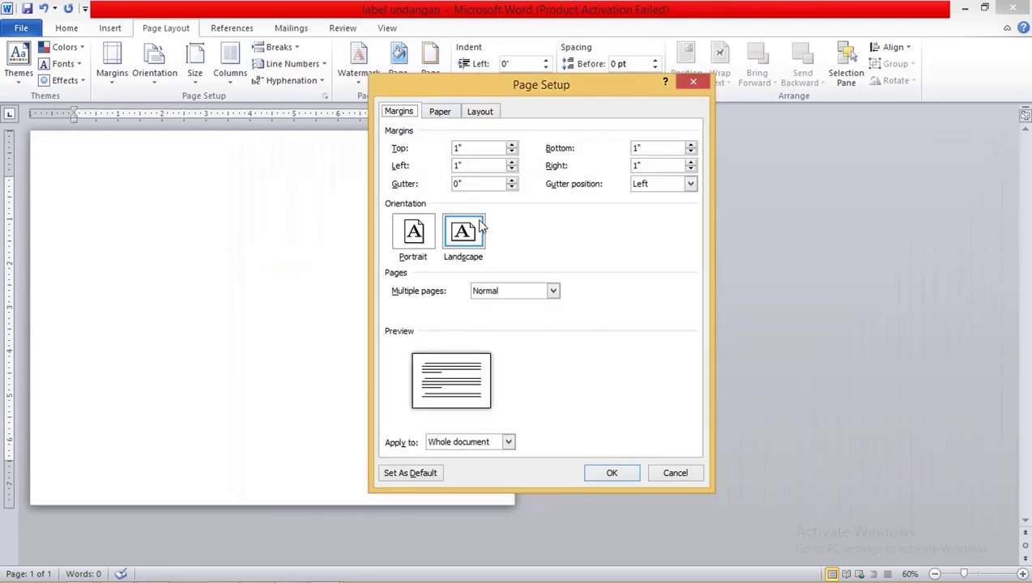
double_click(474, 148)
key(ctrl+v)
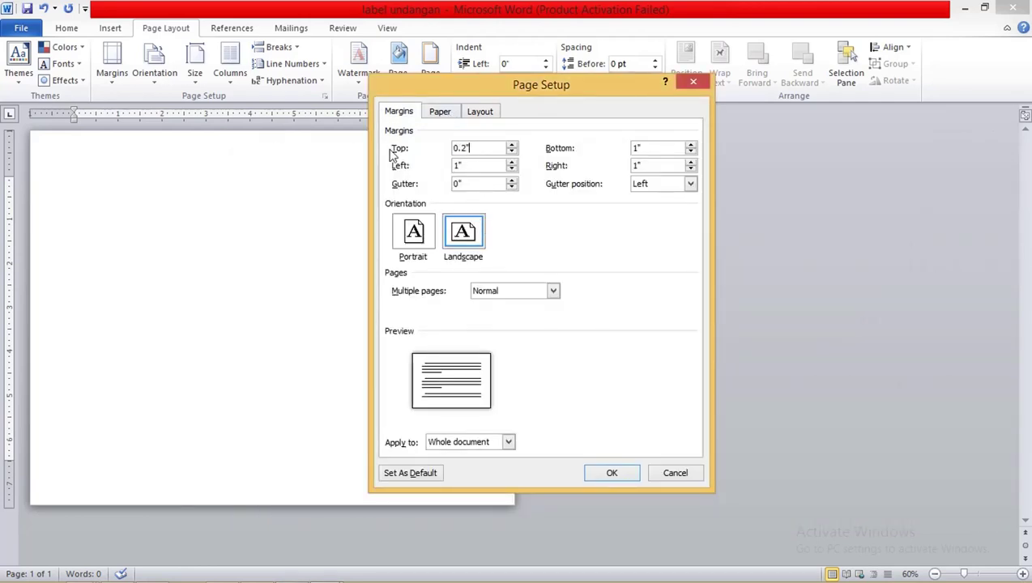
key(alt+Tab)
drag(308, 233, 270, 234)
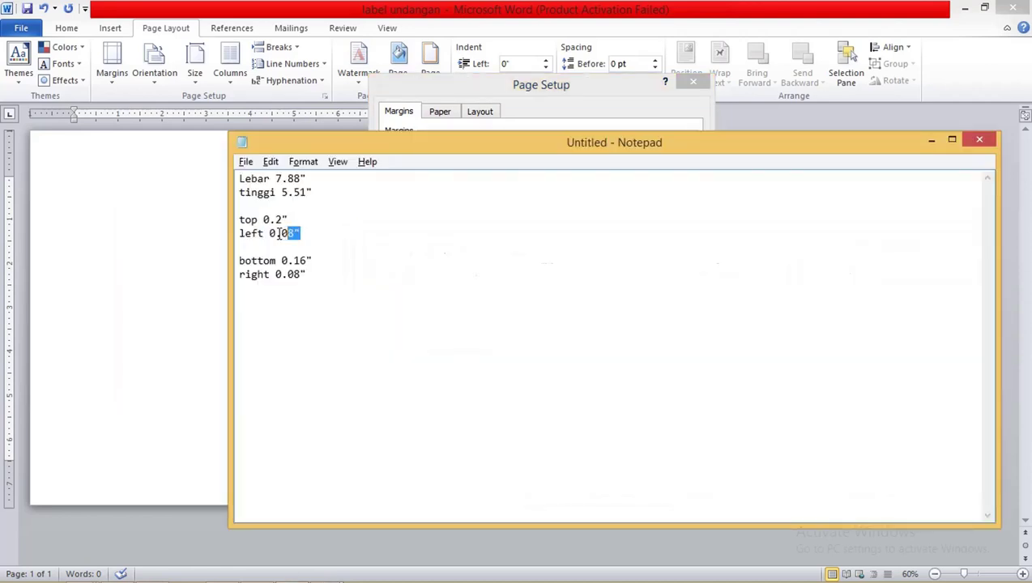
key(alt+Tab)
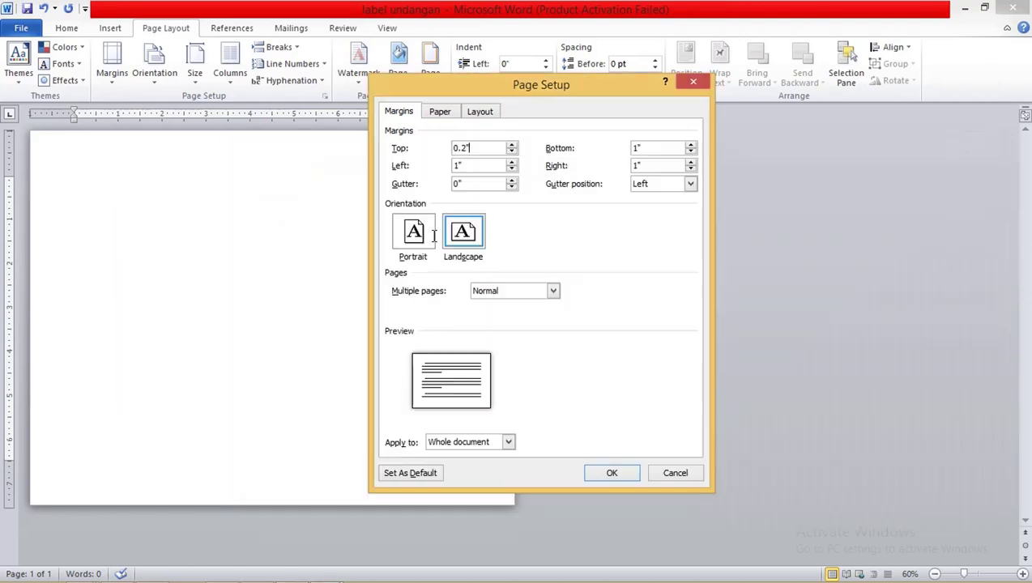
double_click(474, 165)
text(0.08")
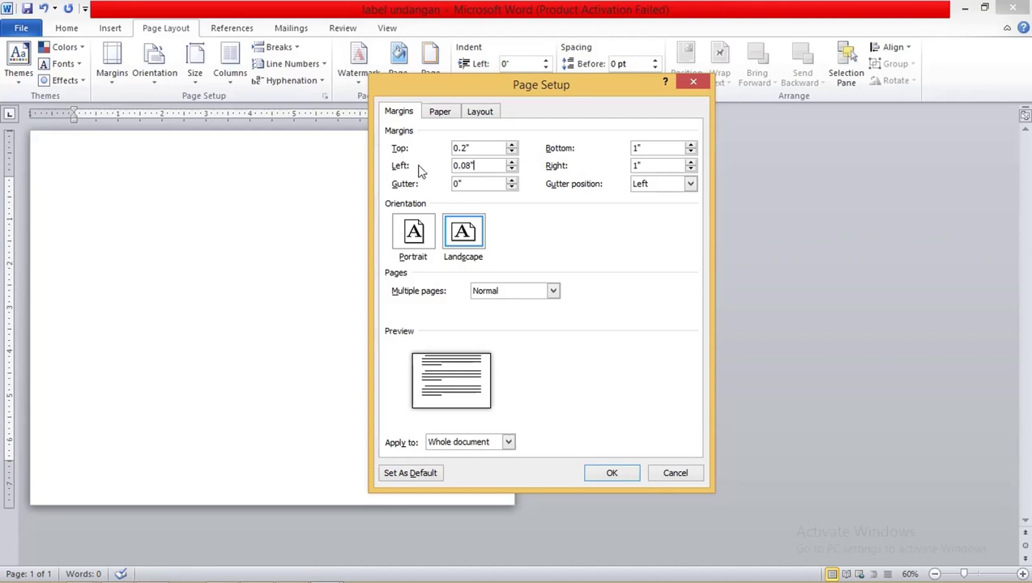
- Set the bottom margin to 0.16" and the right margin to 0.08"
double_click(655, 149)
key(alt+Tab)
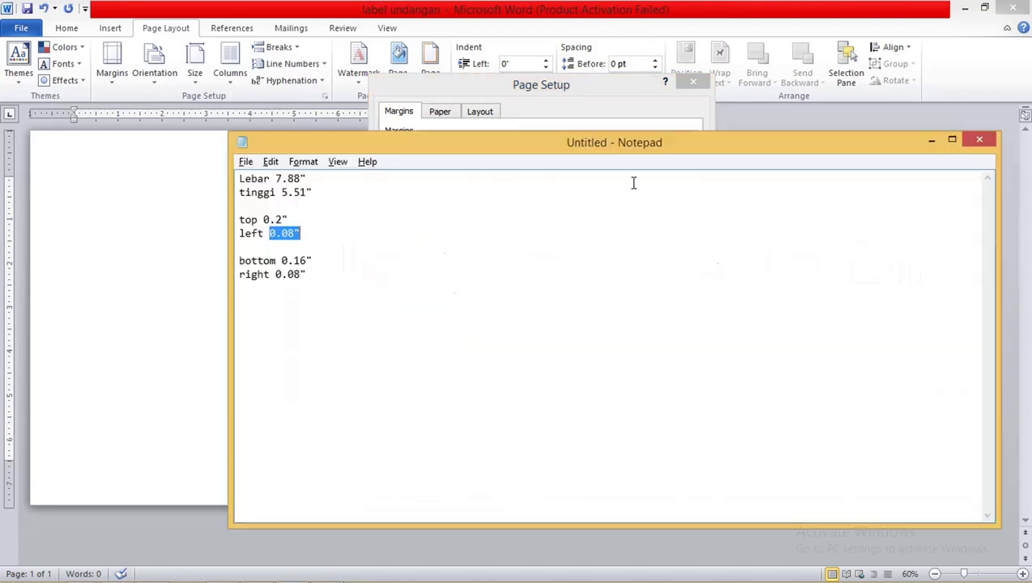
drag(314, 260, 293, 261)
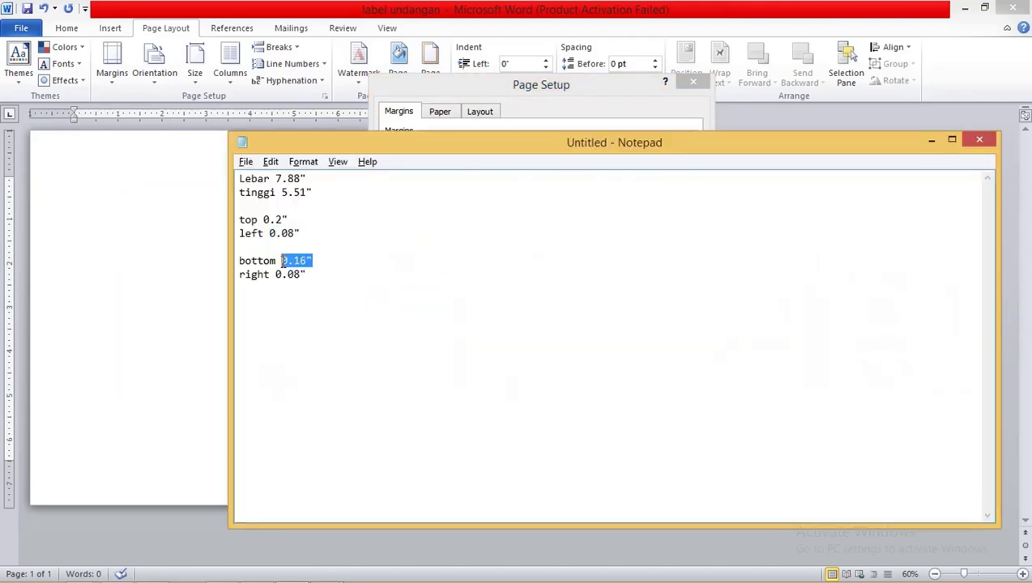
key(alt+Tab)
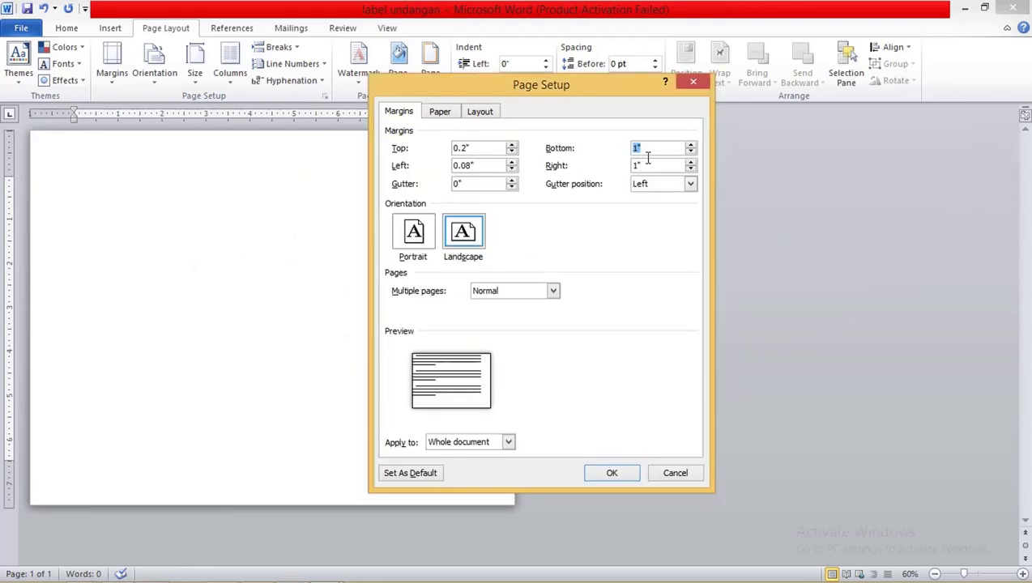
text(0.16")
click(647, 164)
key(alt+Tab)
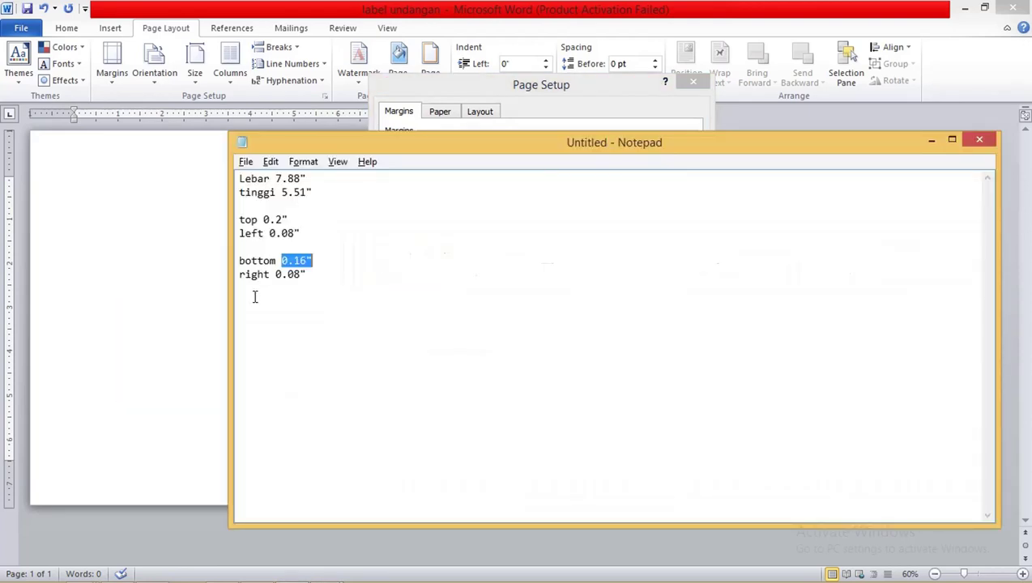
drag(310, 275, 277, 276)
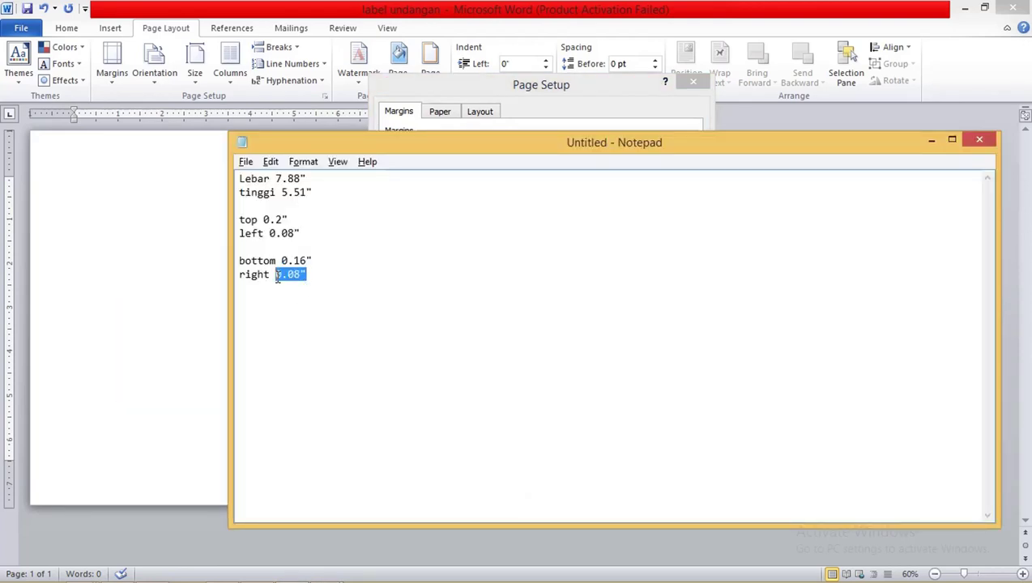
key(alt+Tab)
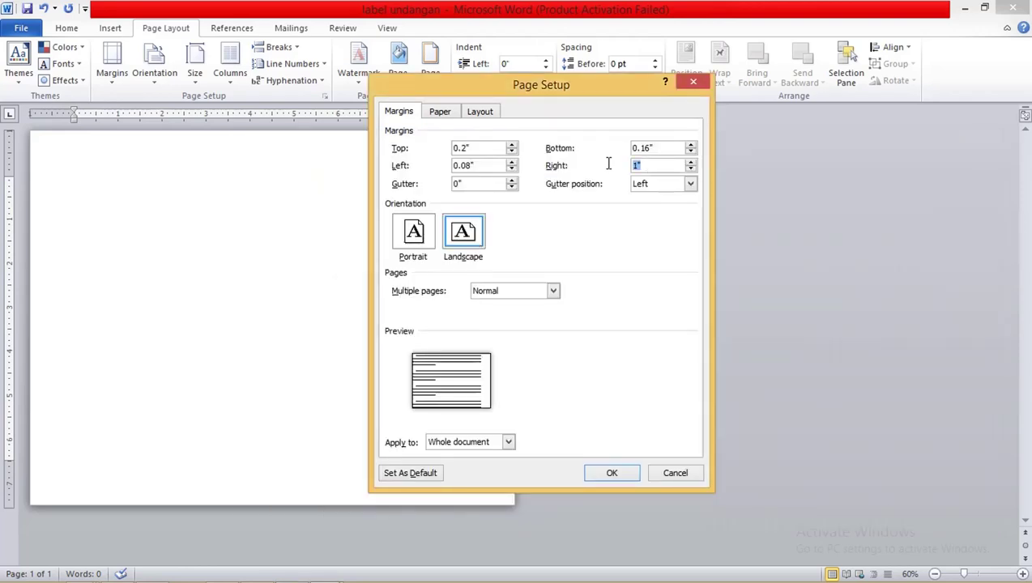
text(0.08")
click(480, 151)
drag(496, 89, 353, 126)
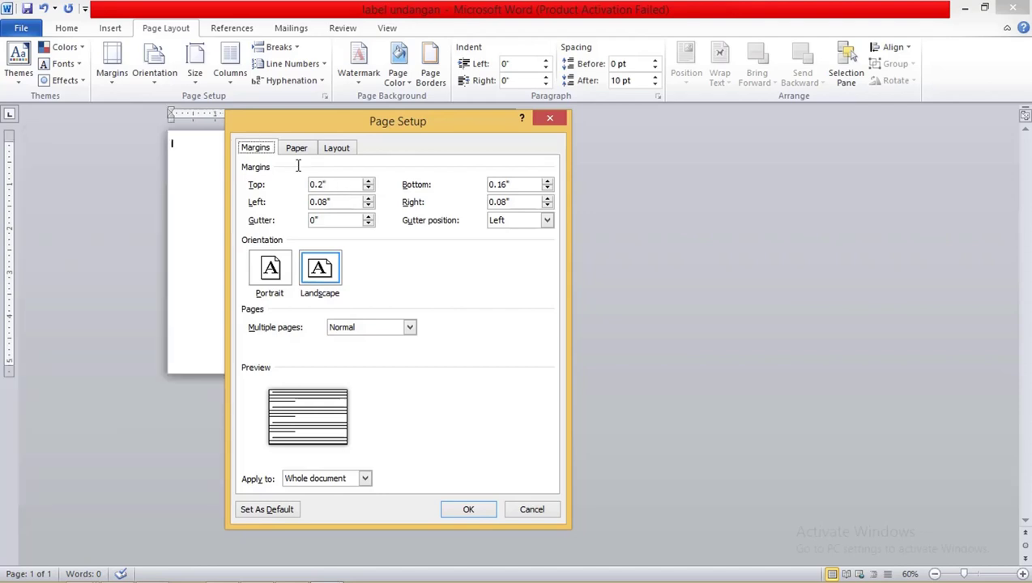
drag(298, 133, 252, 148)
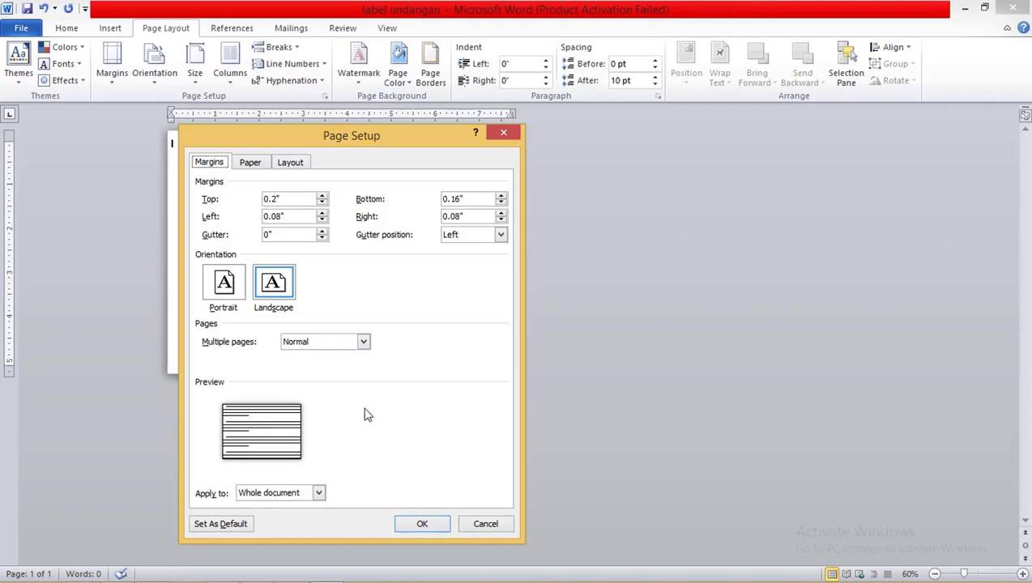
- Apply the Page Setup changes and insert a 3x4 table
click(422, 527)
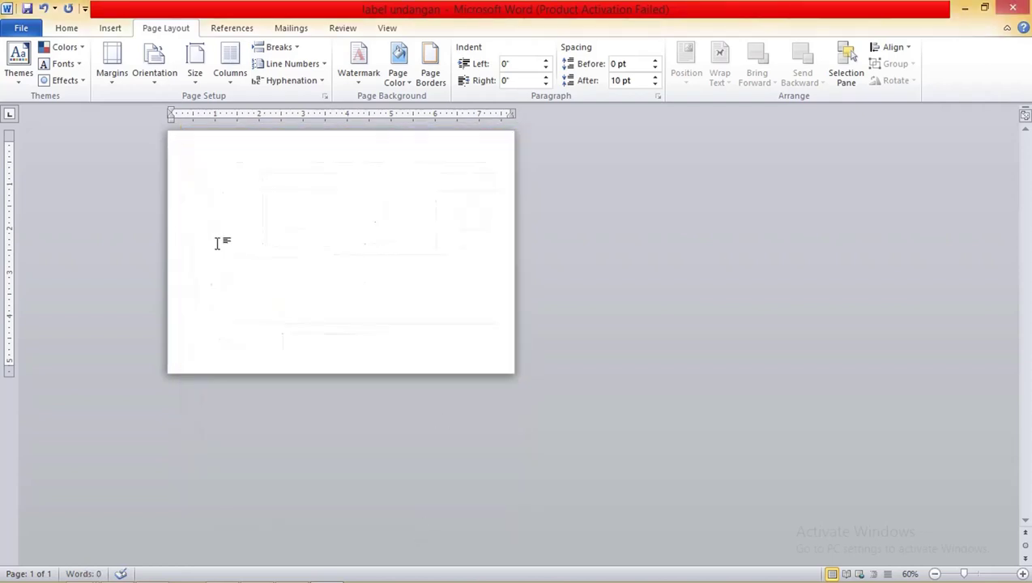
scroll(282, 241, up, 3)
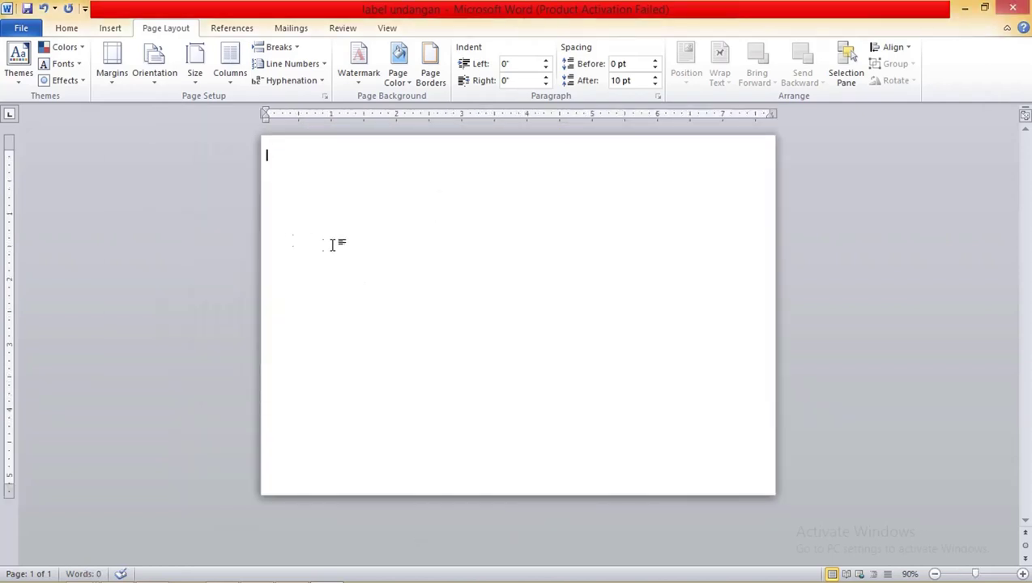
scroll(333, 242, down, 1)
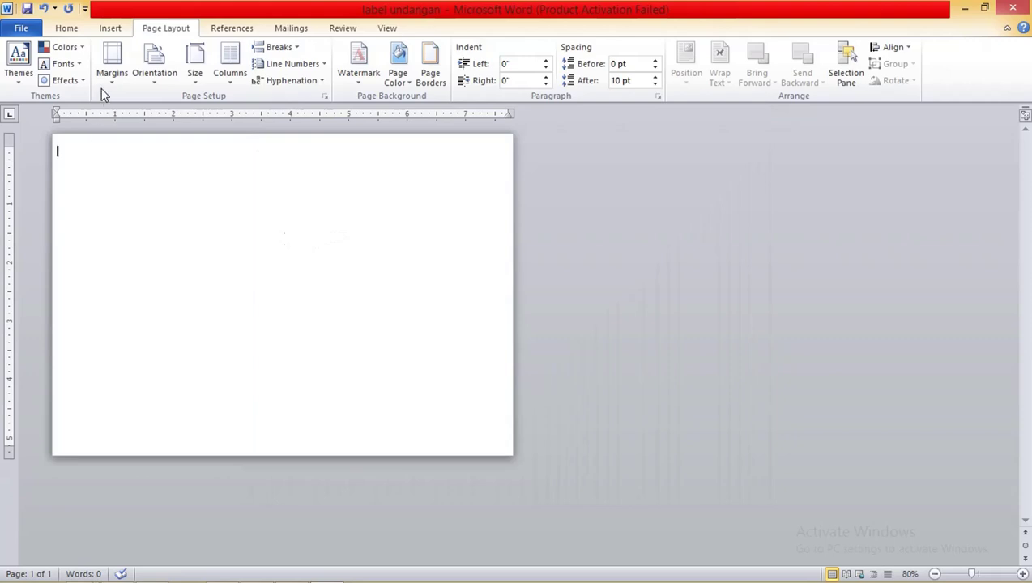
click(113, 30)
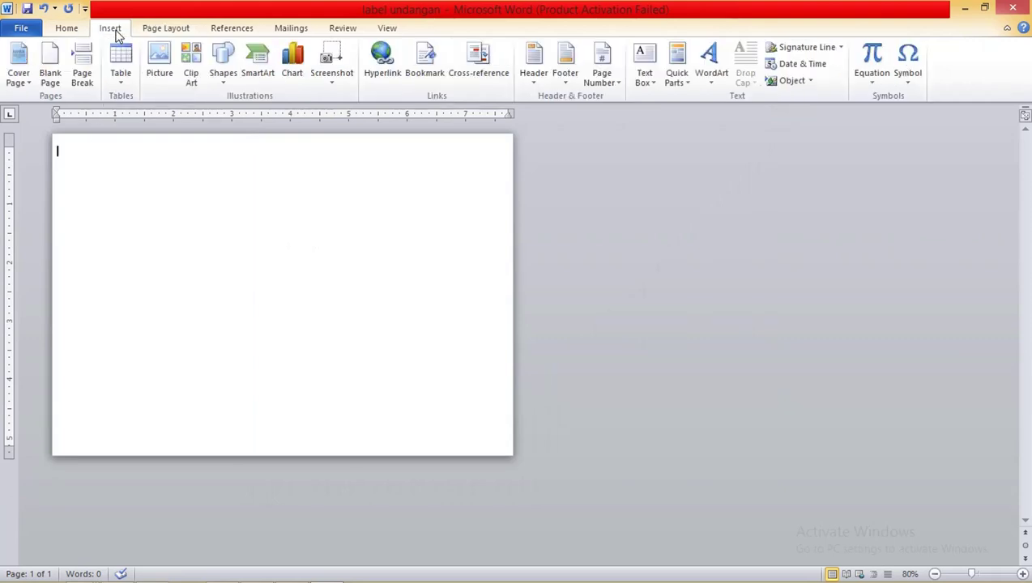
click(120, 84)
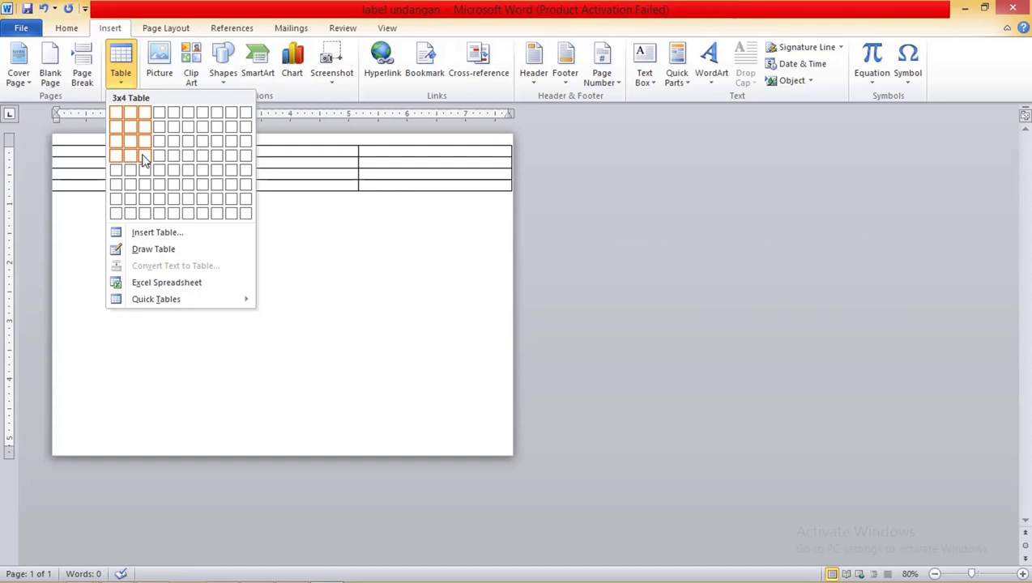
click(143, 159)
- Nudge the table's left edge right and its right edge inward on the ruler
click(46, 142)
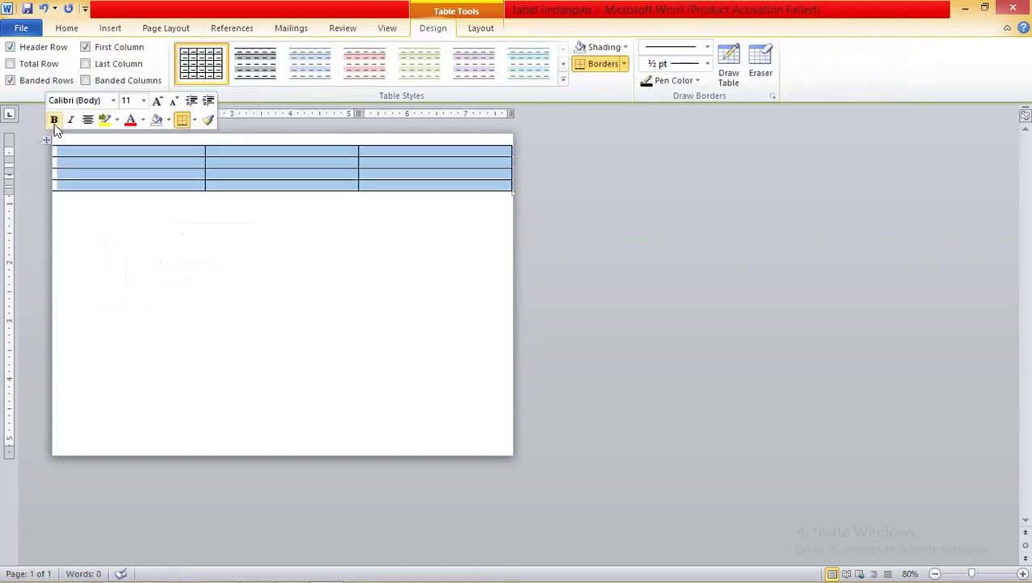
drag(52, 114, 64, 114)
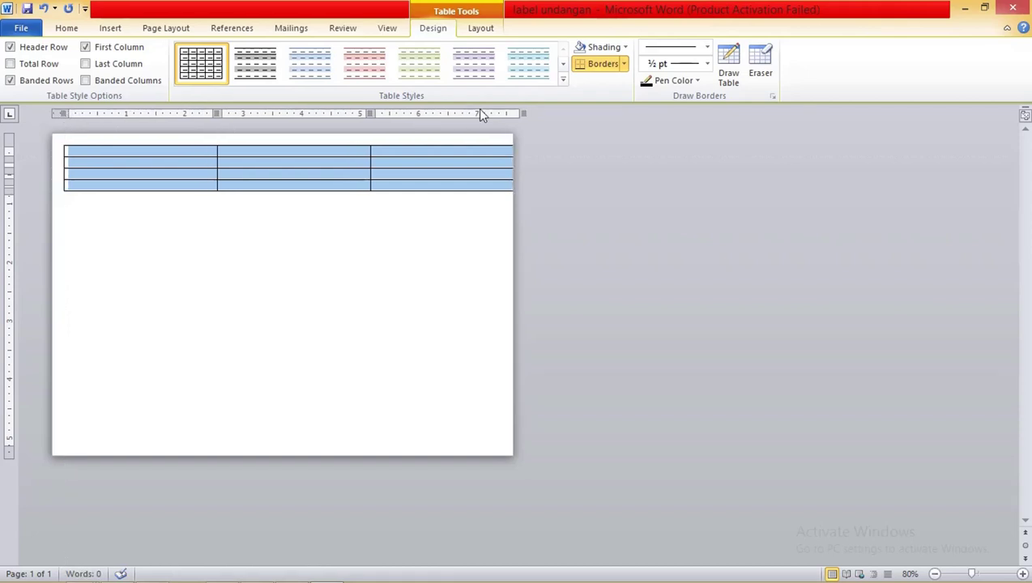
drag(525, 113, 505, 113)
click(232, 216)
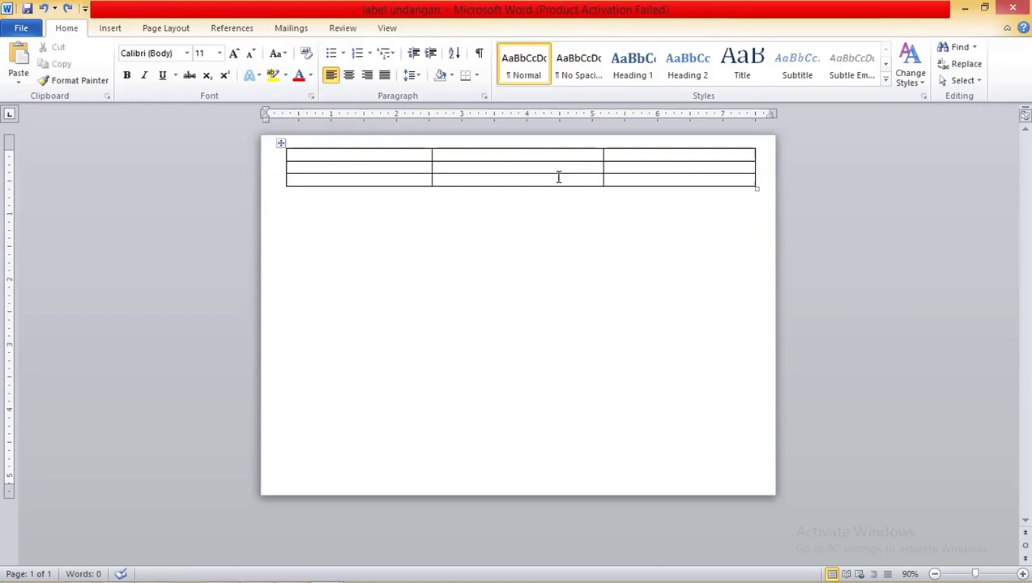
- Add a row at the table bottom with Tab and select all table cells
click(621, 180)
key(Tab)
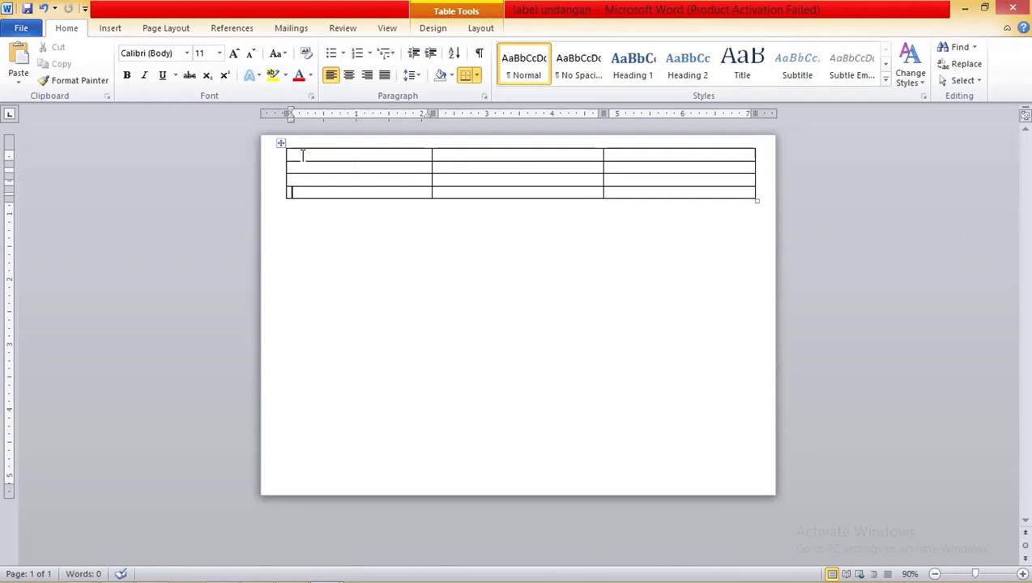
drag(299, 153, 640, 196)
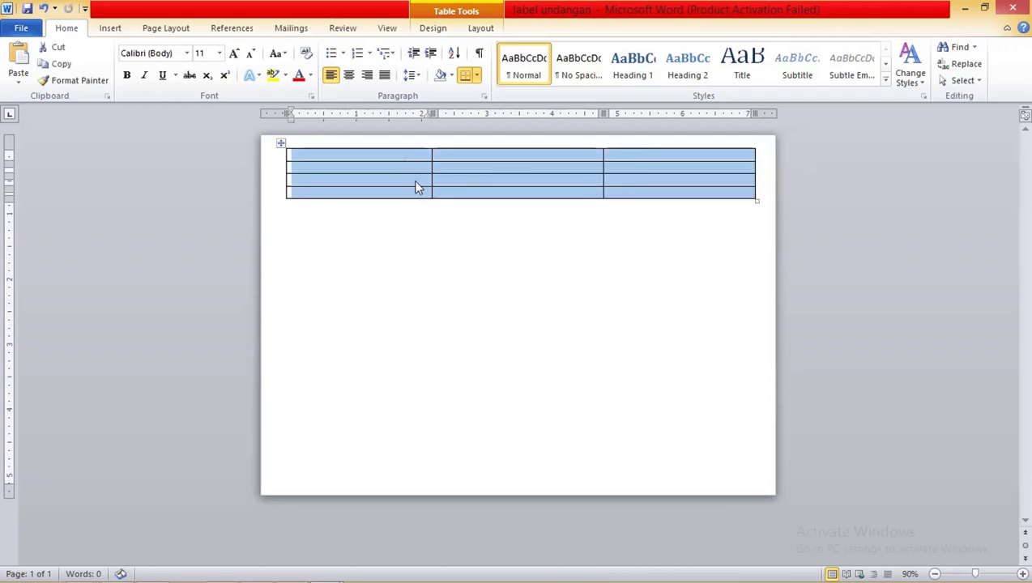
click(417, 185)
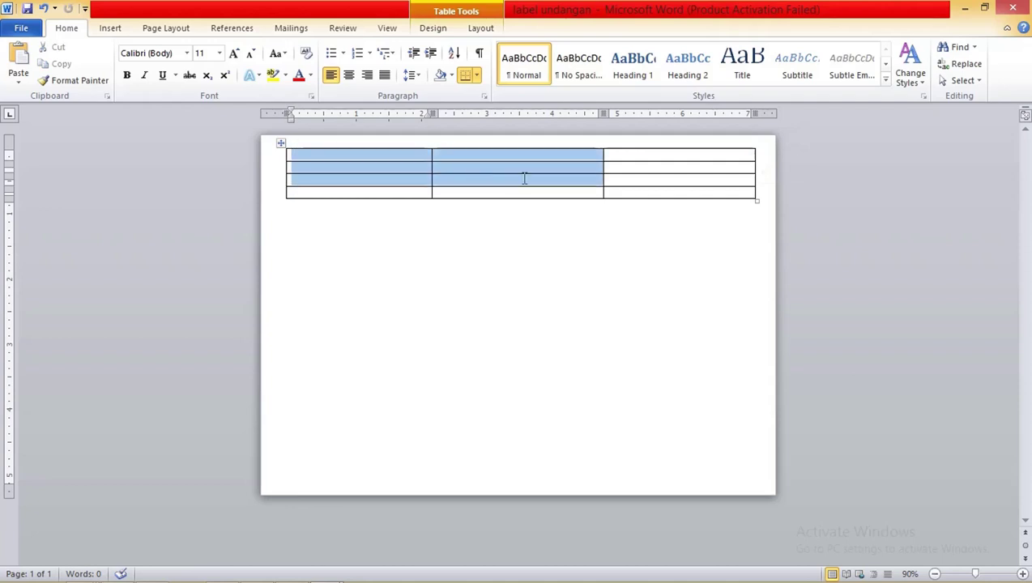
drag(302, 156, 656, 195)
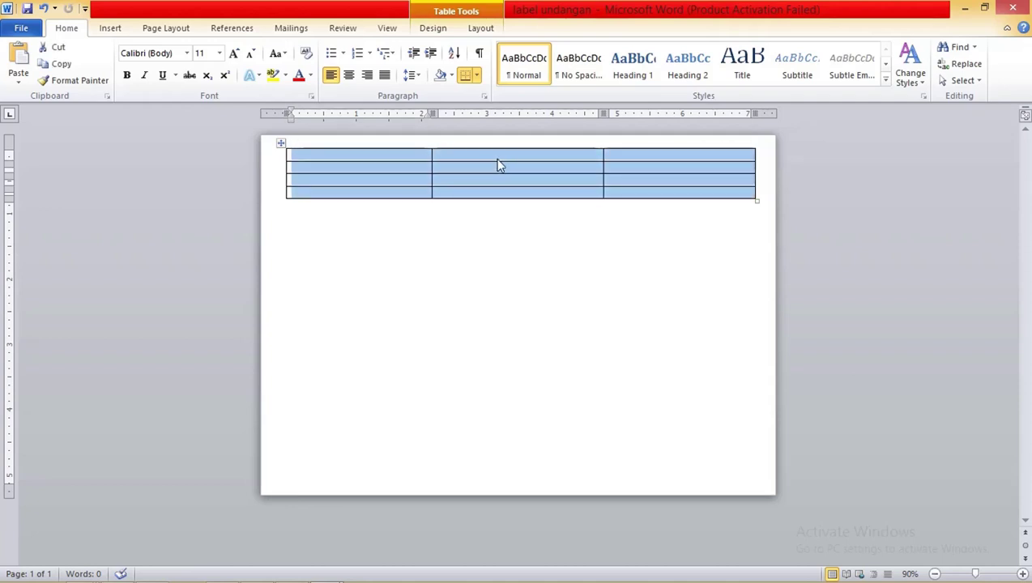
ctrl+scroll(495, 163, up, 2)
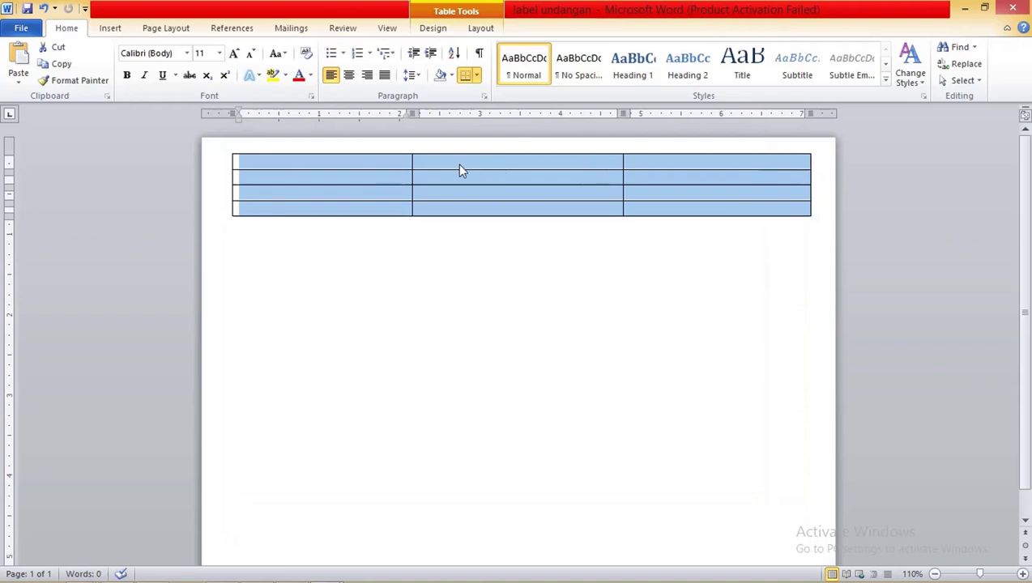
- Raise the table's row height to 1.2 inches in Table Tools Layout
click(435, 28)
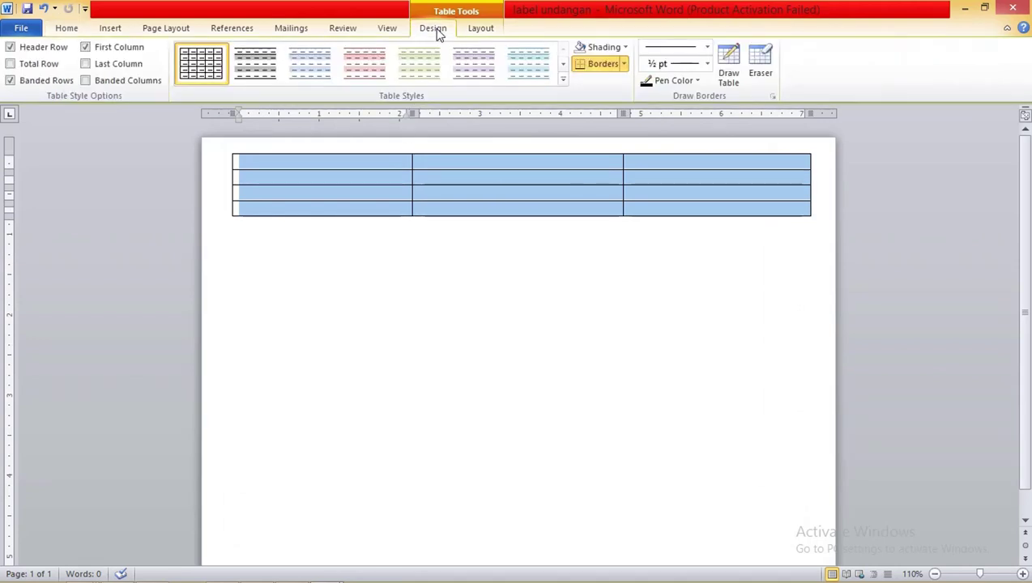
click(476, 29)
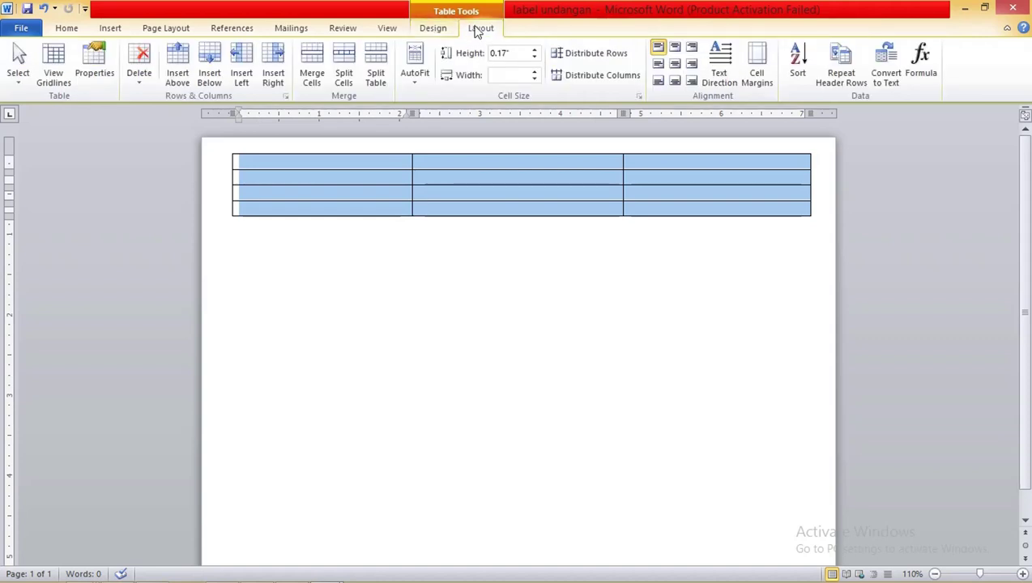
click(534, 50)
click(534, 50)
click(534, 49)
click(534, 50)
click(534, 49)
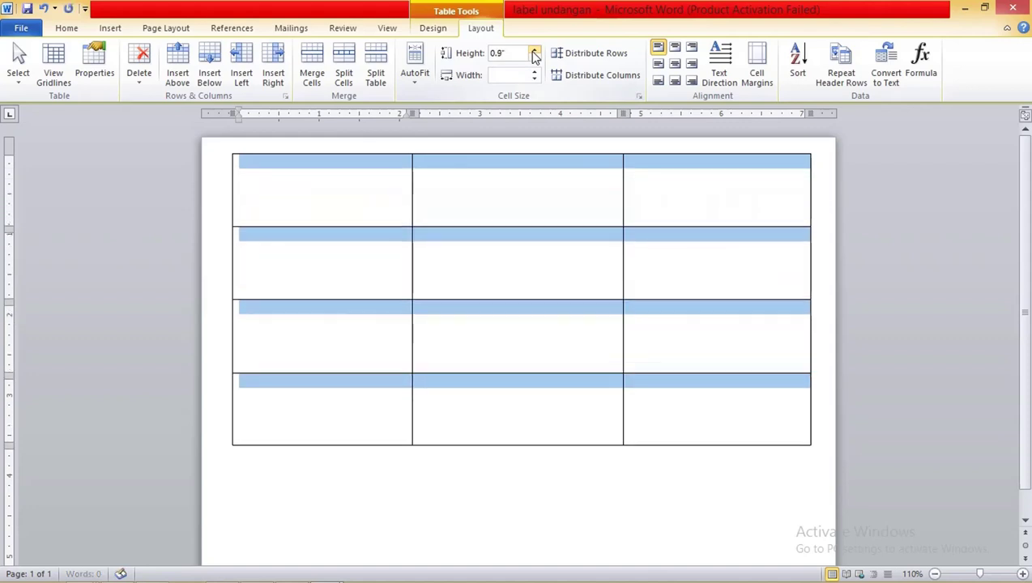
click(533, 49)
click(533, 49)
- Check the page fit at 1.3 and 1.2 inches, keep 1.2, and place the cursor in the top-left cell
scroll(525, 142, down, 1)
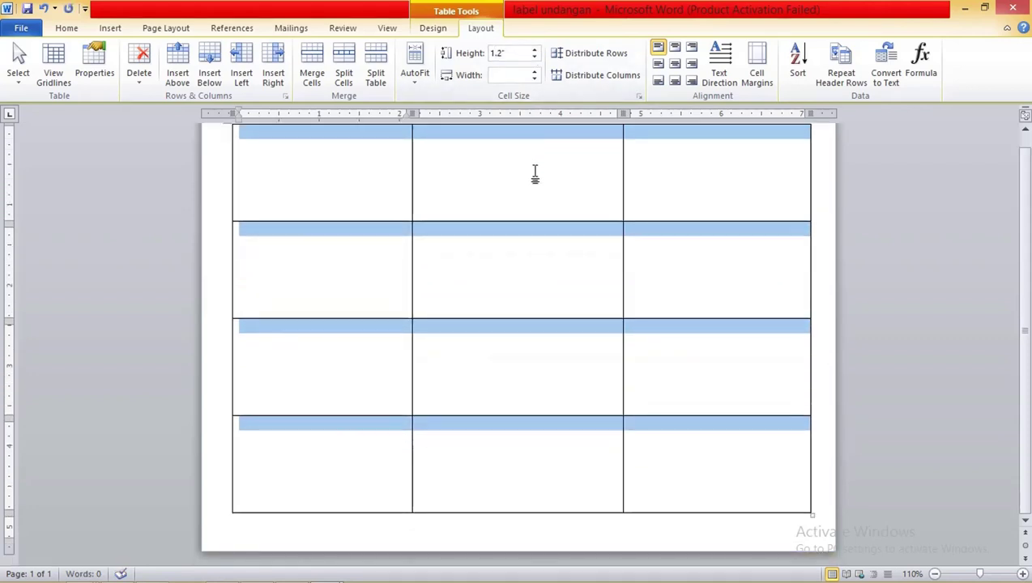
scroll(534, 175, up, 1)
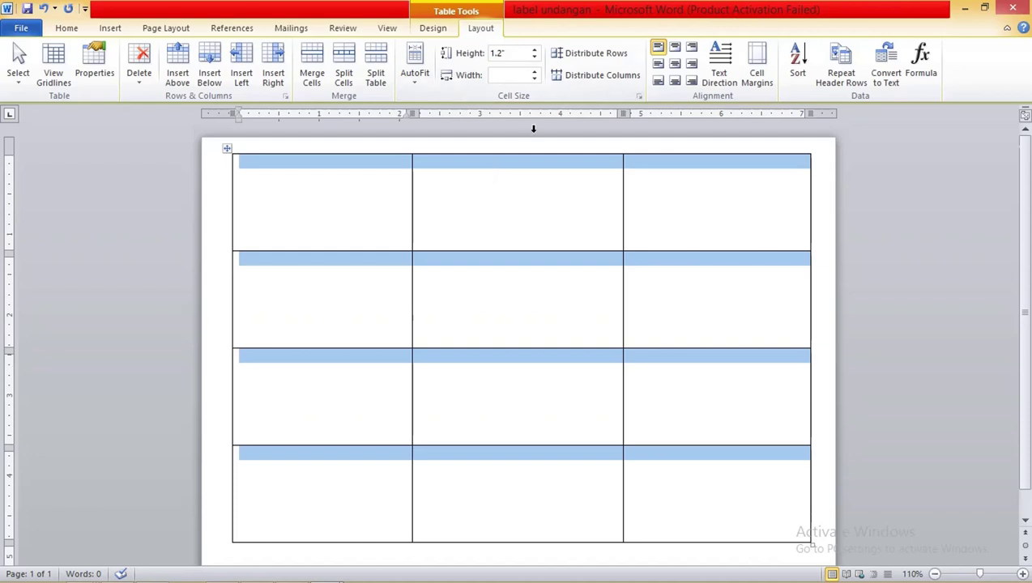
scroll(530, 154, down, 1)
scroll(534, 180, up, 1)
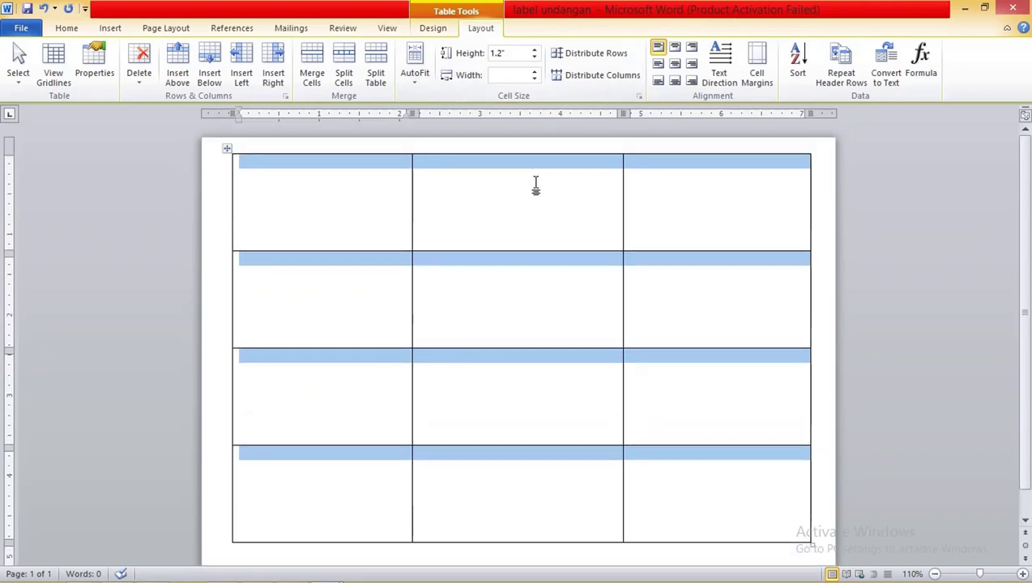
click(533, 49)
click(534, 57)
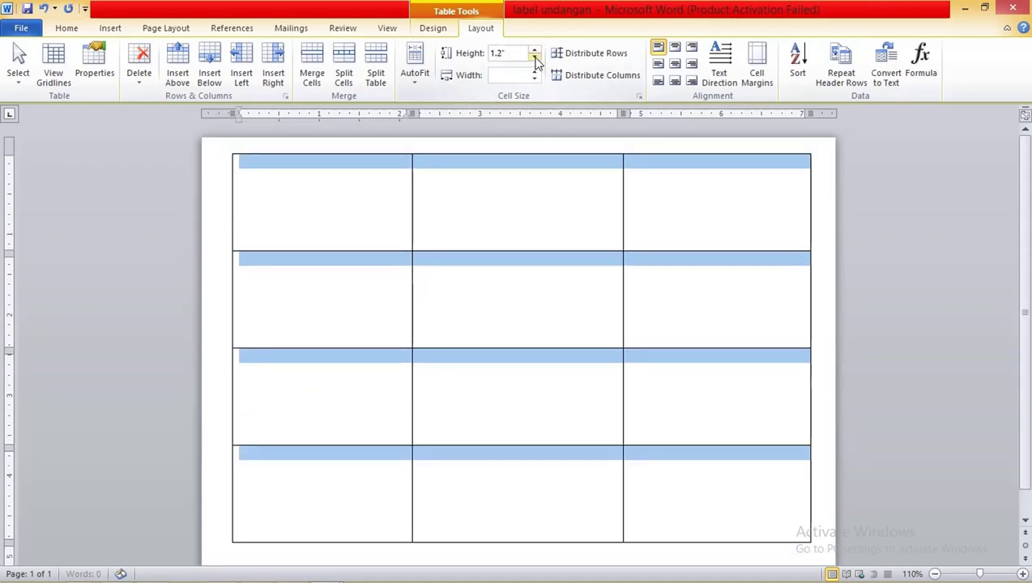
click(509, 190)
scroll(582, 217, down, 1)
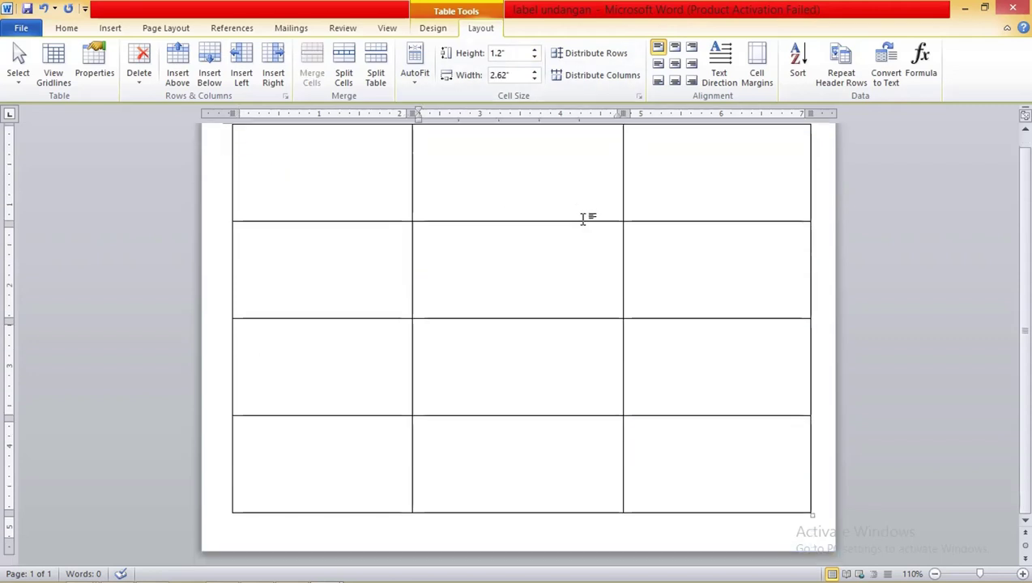
scroll(585, 230, up, 1)
click(374, 209)
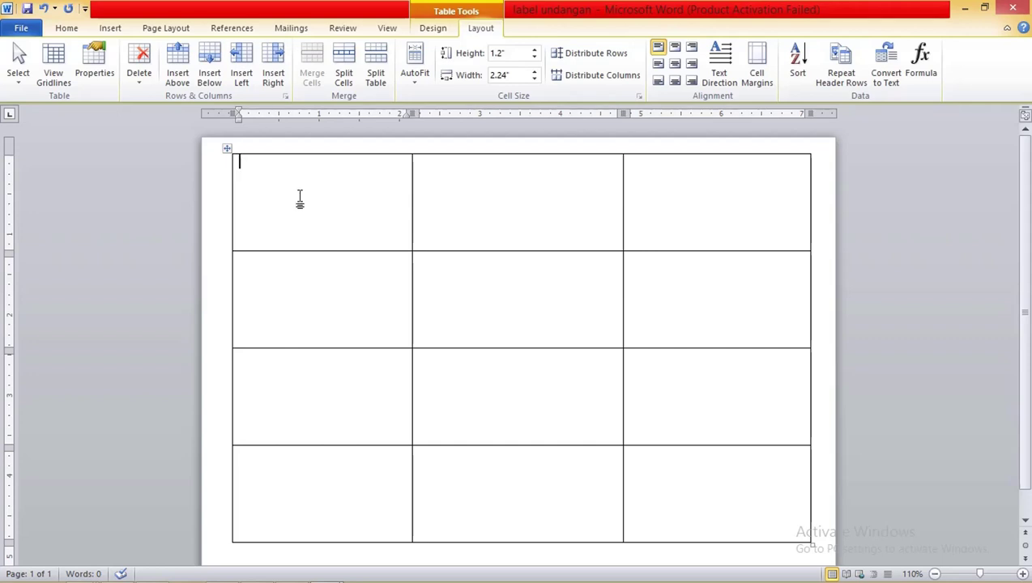
- Type centred Nama, Di and Alamat on separate lines in the top-left cell, then select them
text(N)
text(ama)
key(ctrl+e)
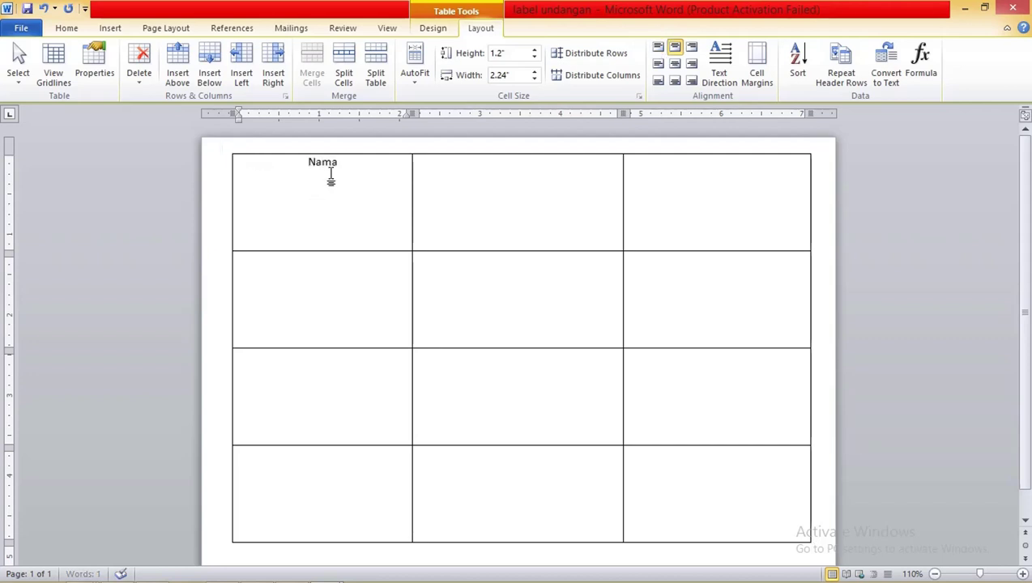
key(Return)
text(D)
text(i)
key(Return)
text(Alamat)
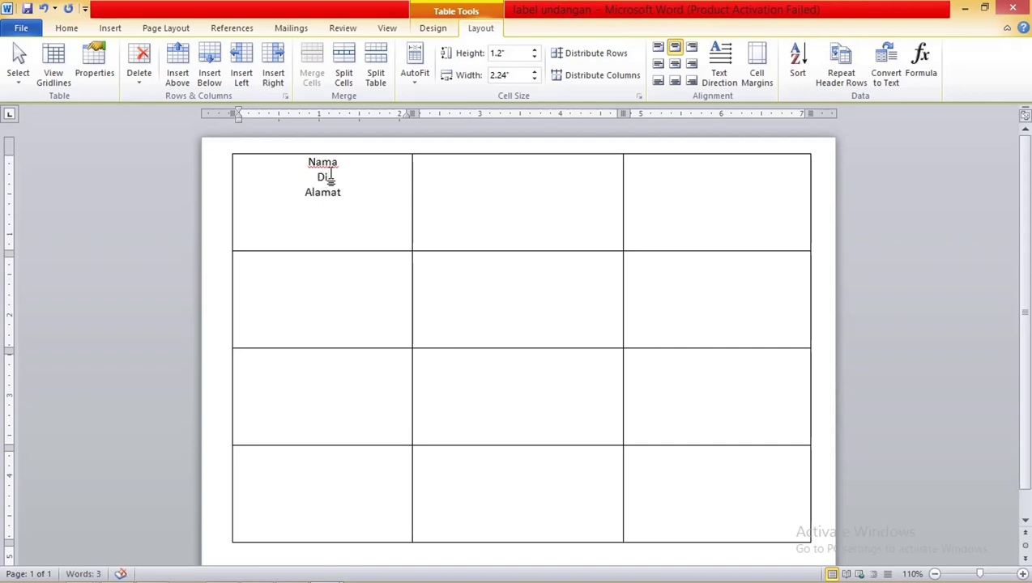
mouse_move(345, 192)
mouse_down()
mouse_move(328, 192)
mouse_move(344, 193)
mouse_up()
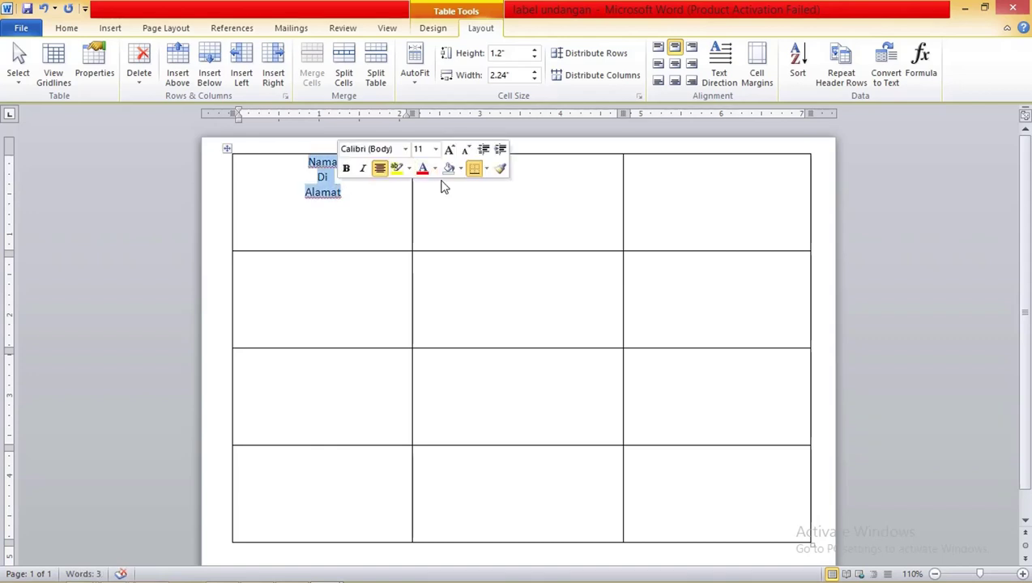
- Apply 1.5 line spacing to the Nama, Di, Alamat text
click(68, 31)
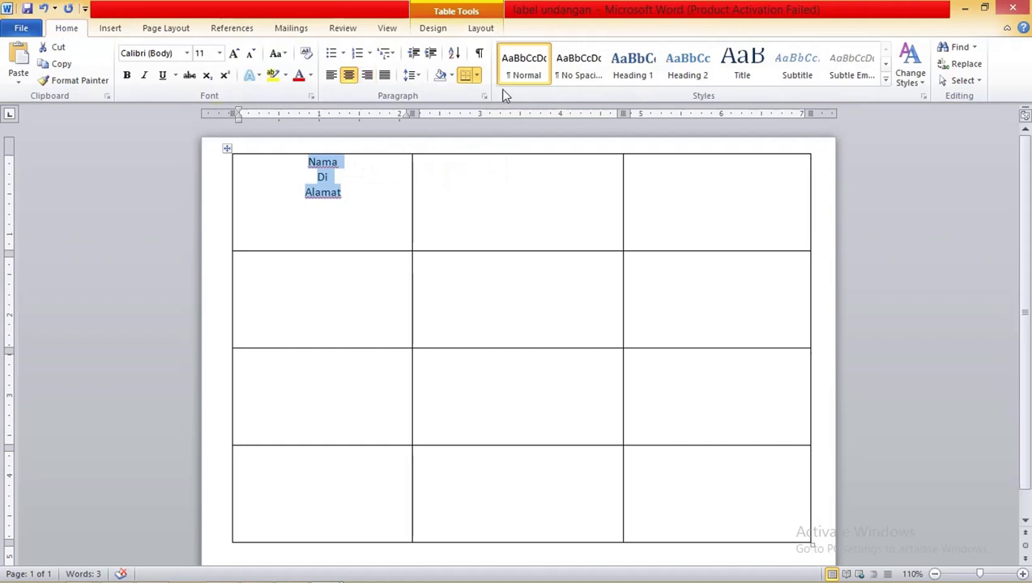
click(409, 74)
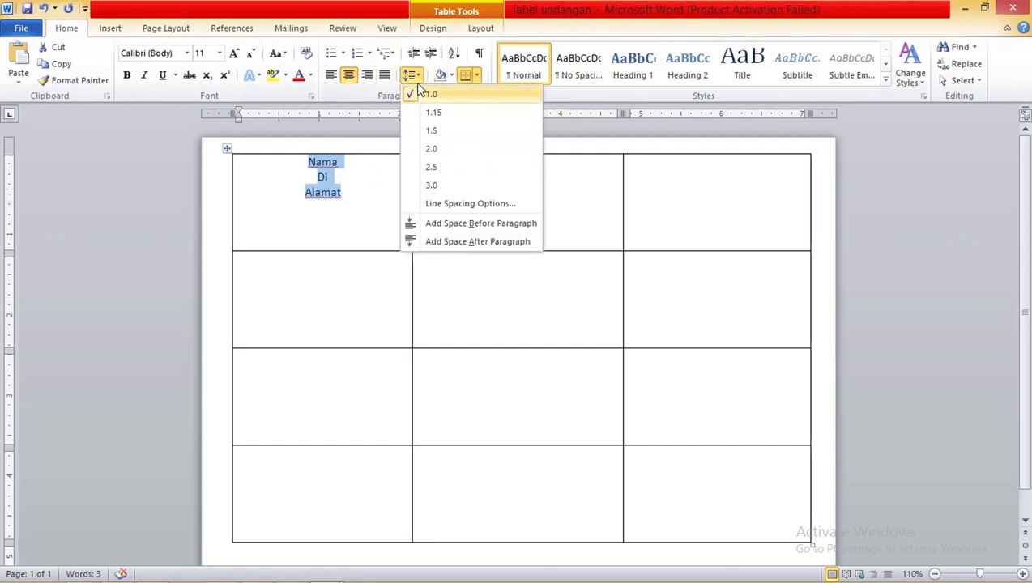
click(430, 132)
- Add a blank line above Nama inside the cell, keeping the lines centred
click(310, 163)
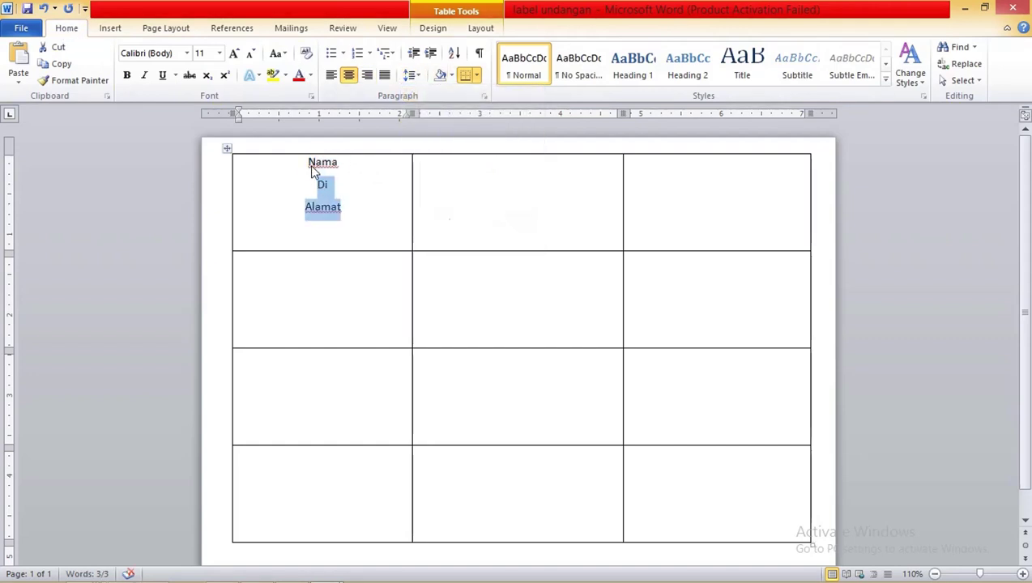
key(Return)
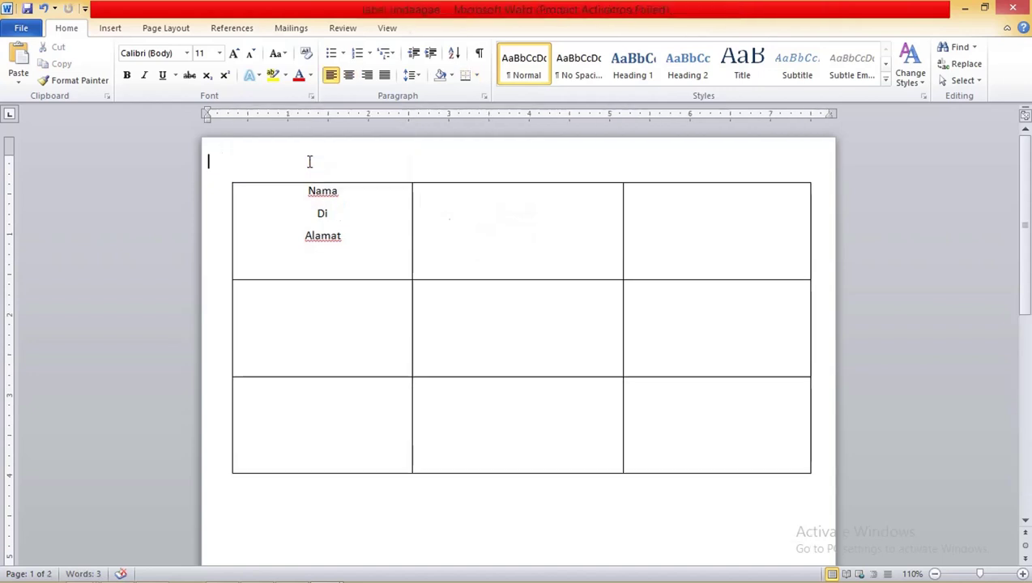
key(ctrl+z)
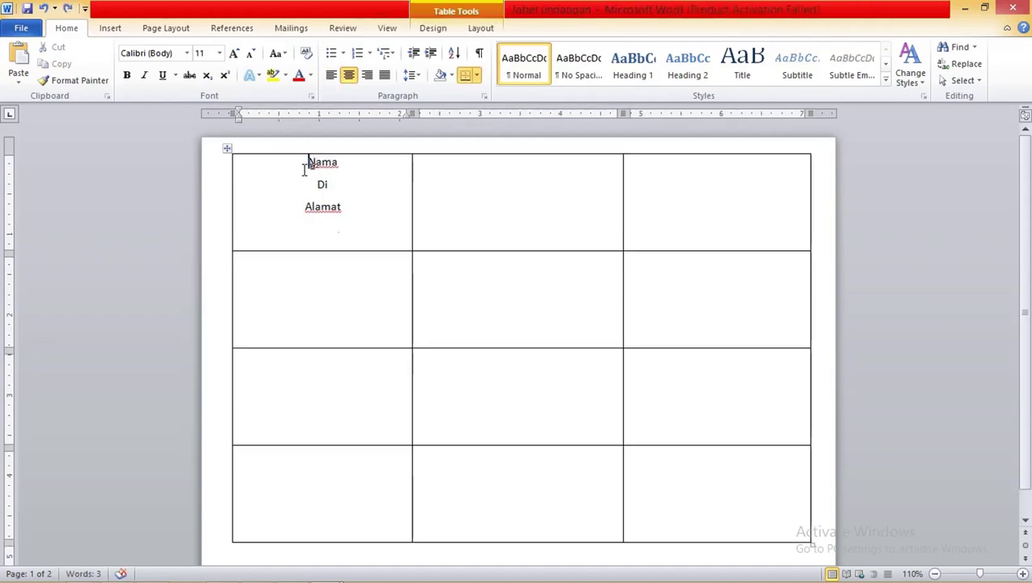
key(Return)
key(BackSpace)
key(Return)
key(BackSpace)
key(Return)
key(ctrl+l)
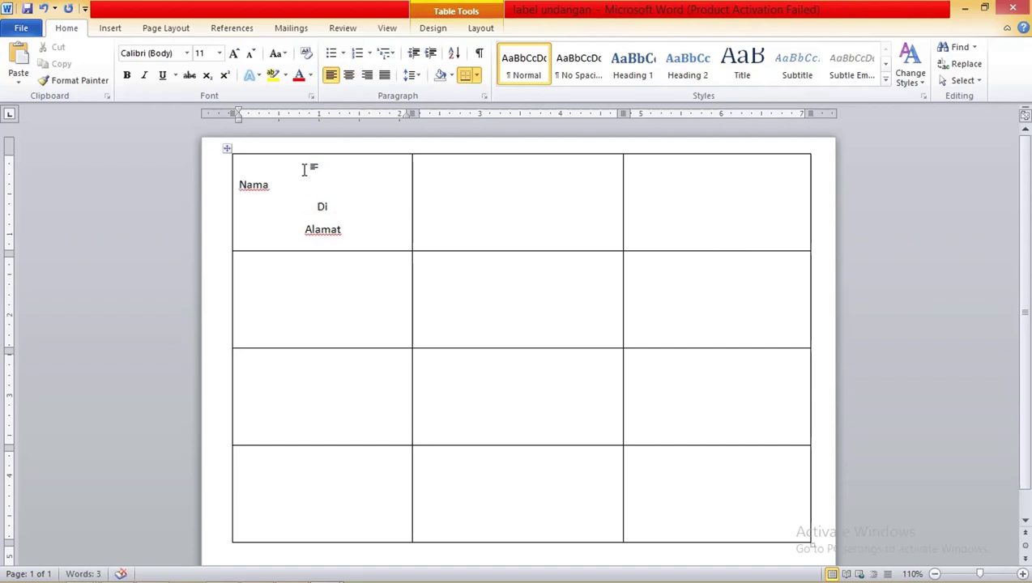
key(ctrl+e)
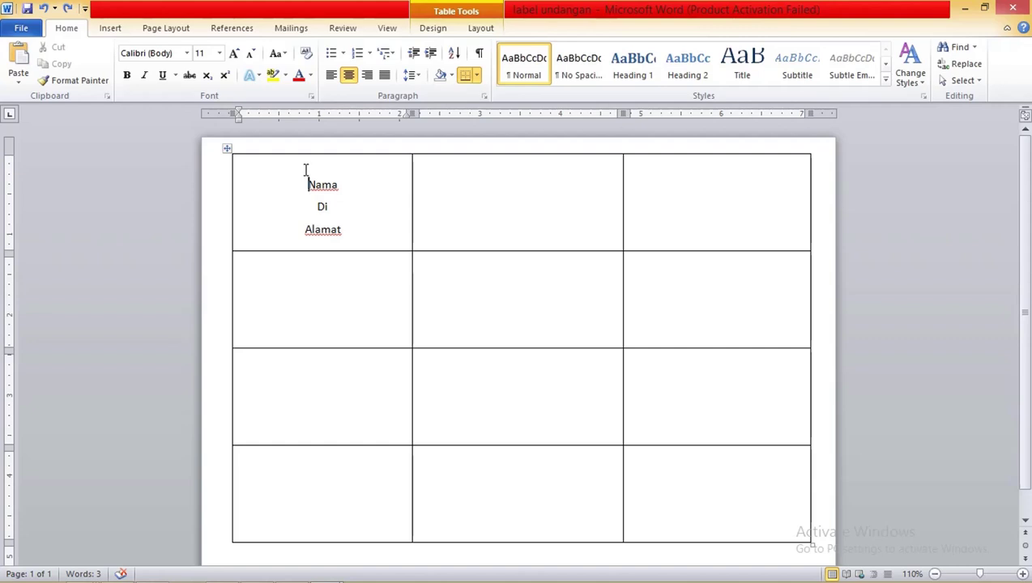
- Change the cell text's line spacing to 1.15
mouse_move(317, 163)
mouse_down()
mouse_move(335, 172)
mouse_move(364, 230)
mouse_up()
click(327, 175)
click(411, 75)
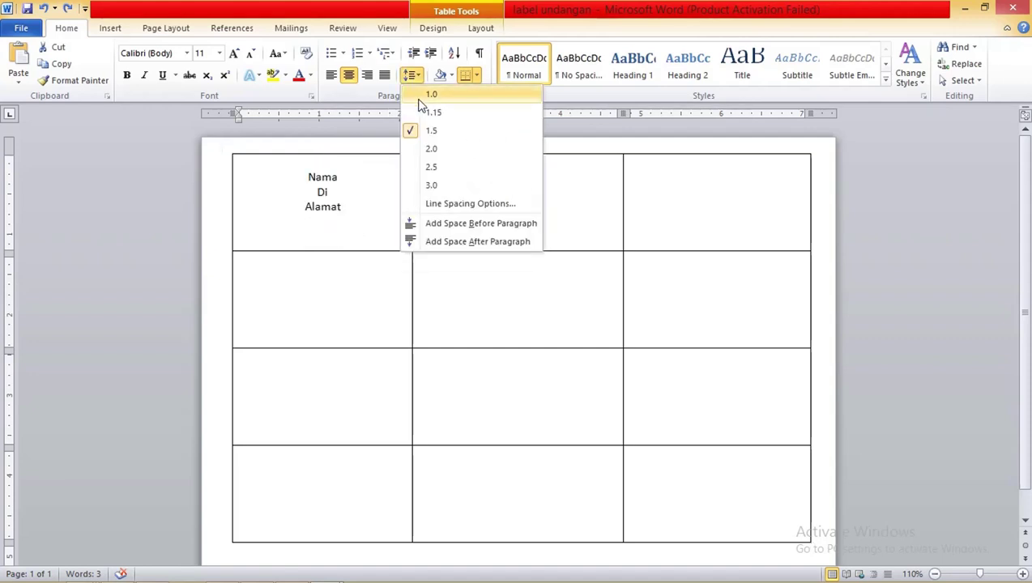
click(433, 112)
click(374, 212)
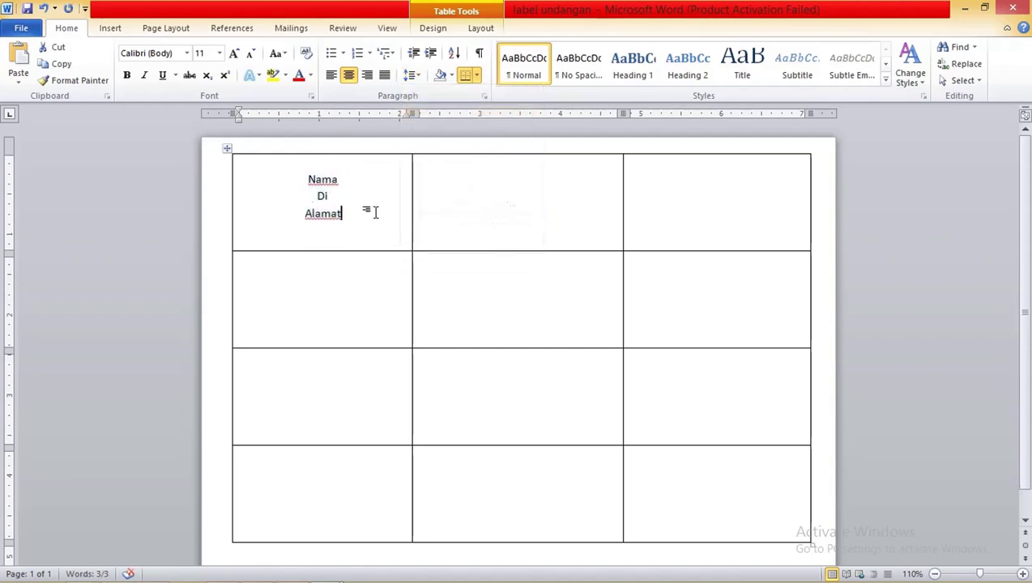
- Select the word Nama and show the Mailings commands
drag(358, 218, 293, 181)
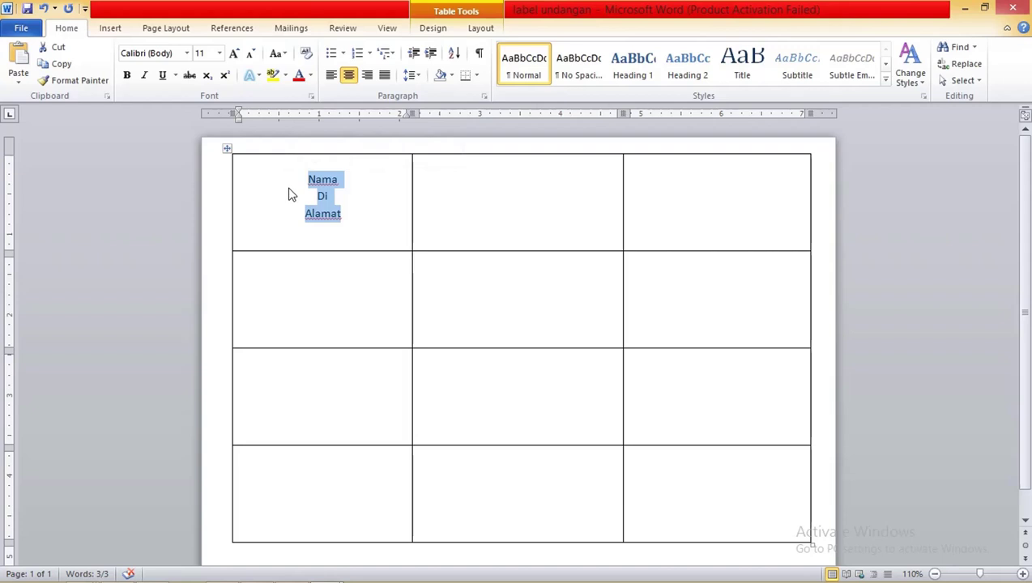
click(374, 201)
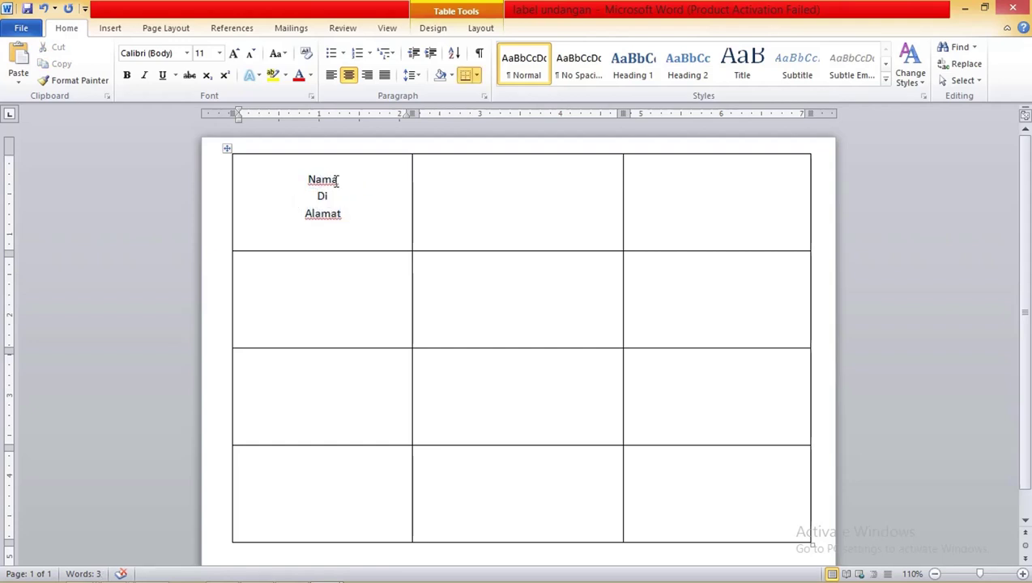
double_click(312, 182)
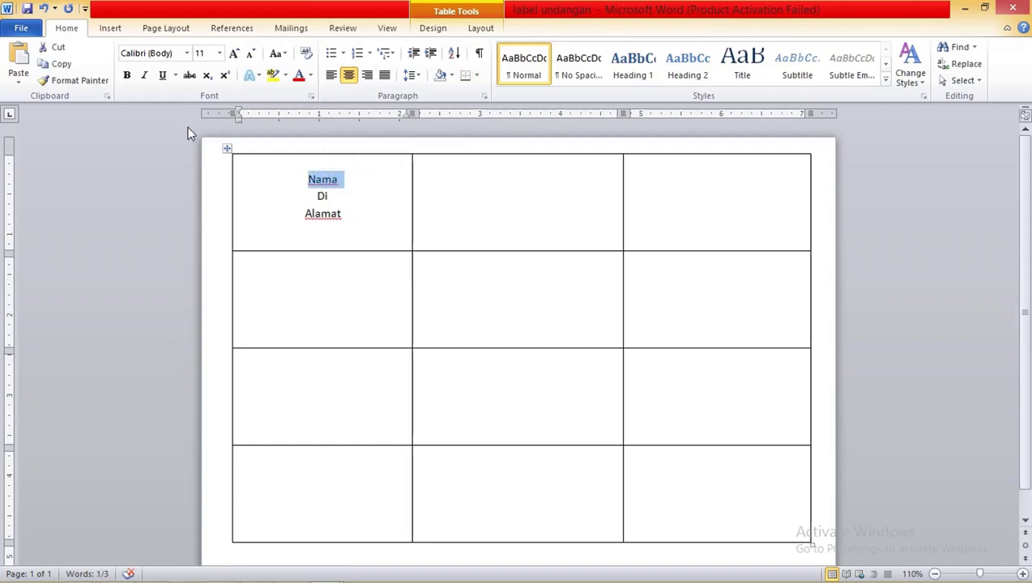
click(287, 30)
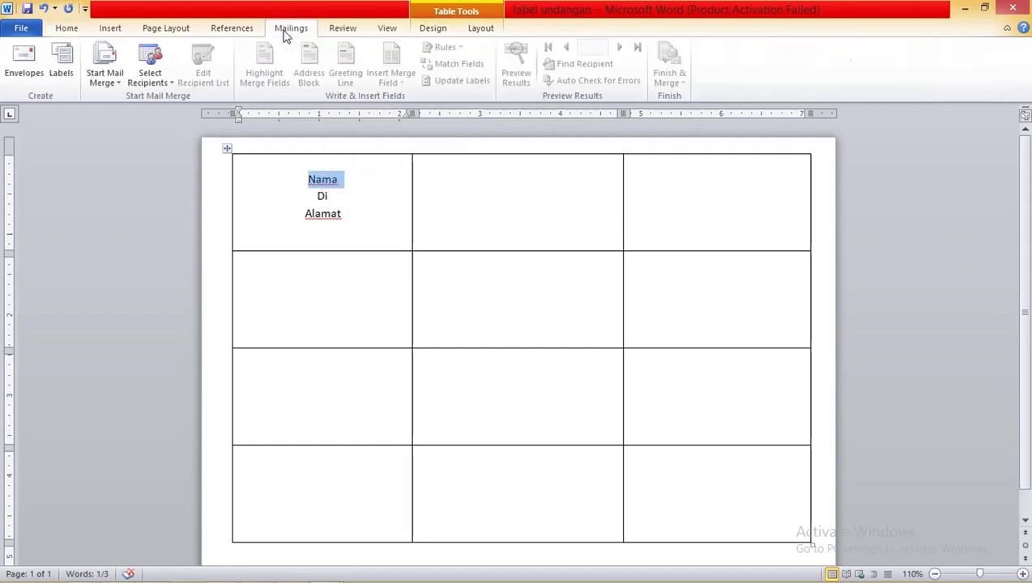
- Attach Sheet1$ of the label undangan workbook as an existing recipient list
click(162, 75)
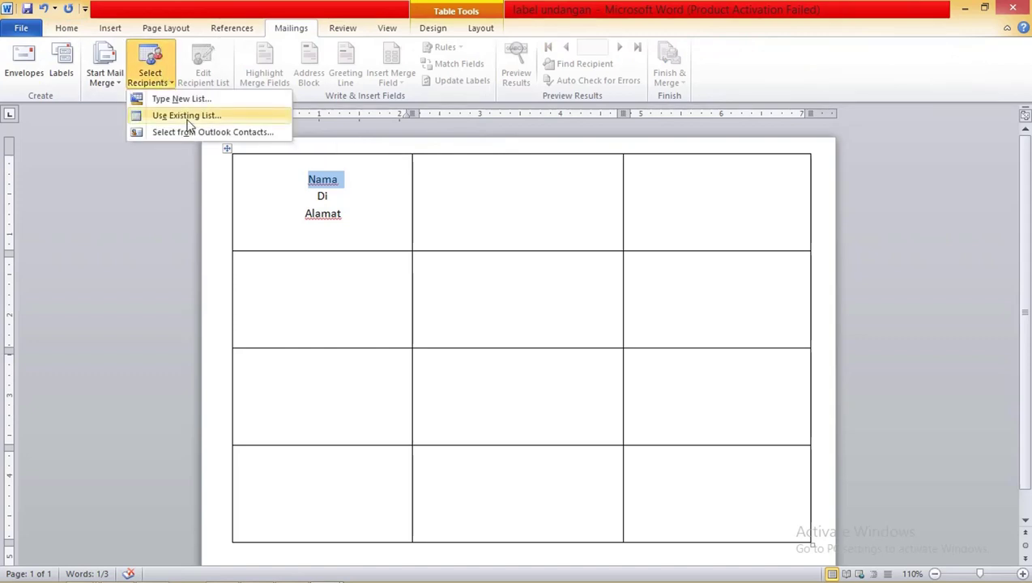
click(188, 118)
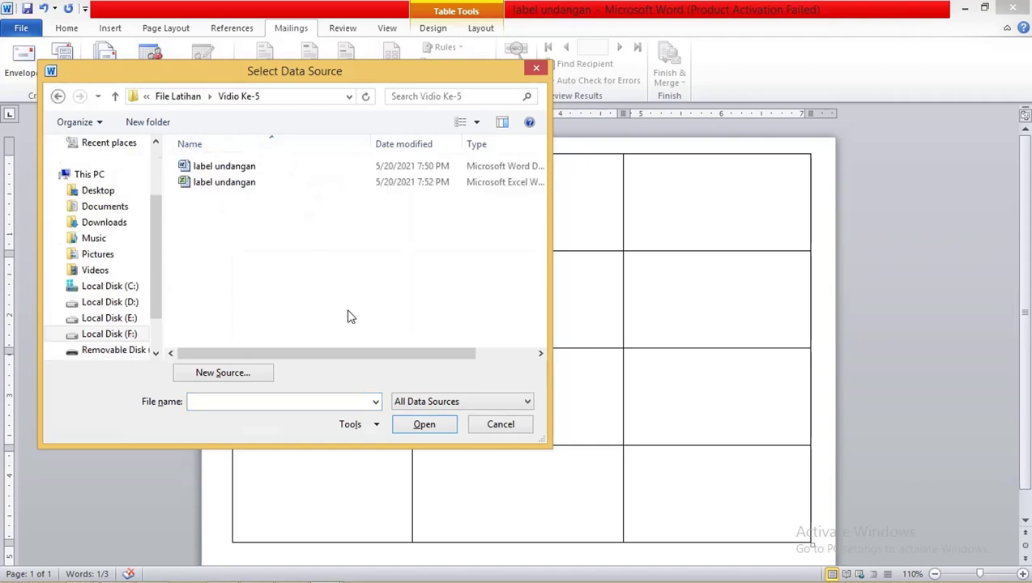
click(224, 185)
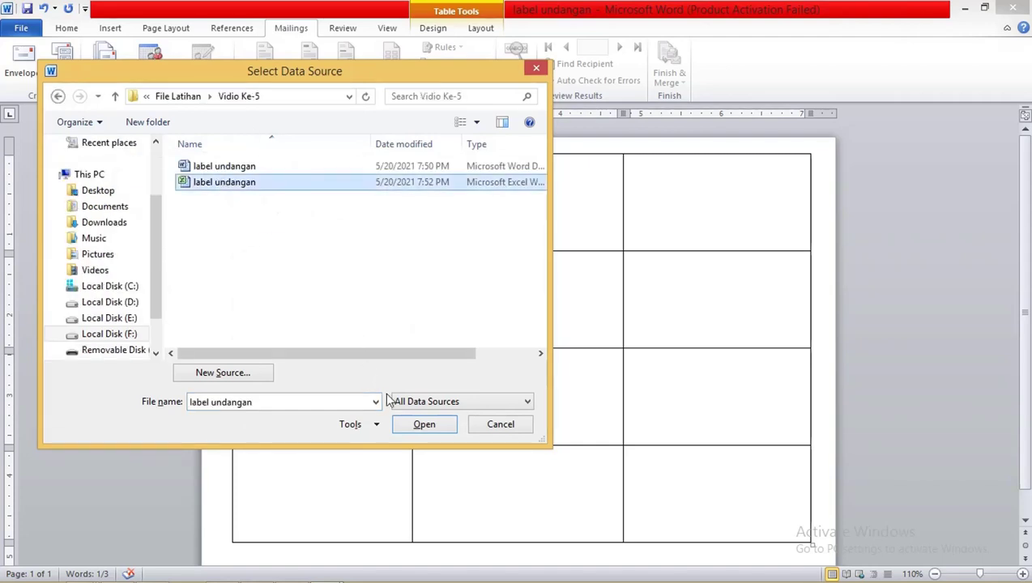
click(414, 427)
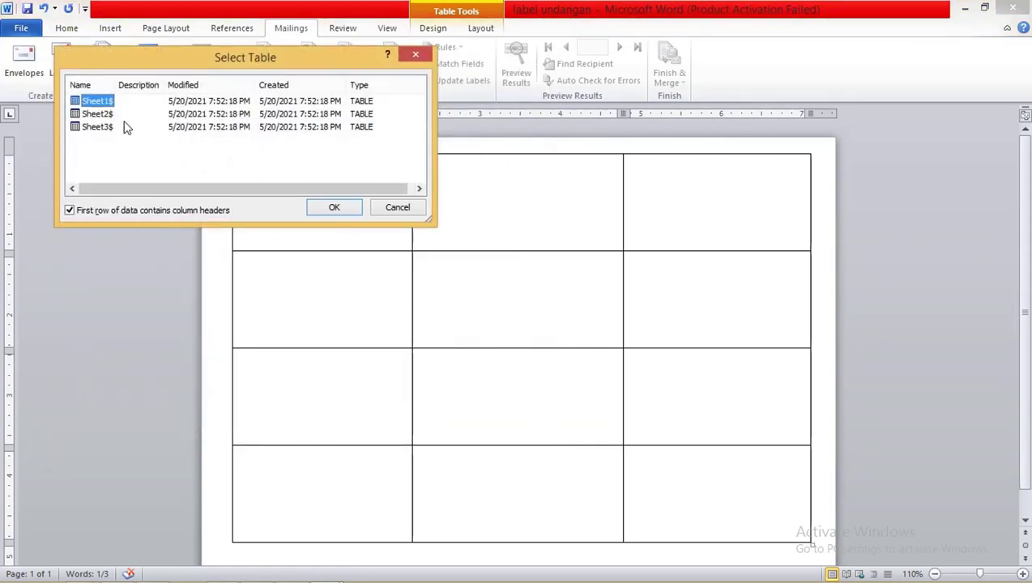
click(322, 211)
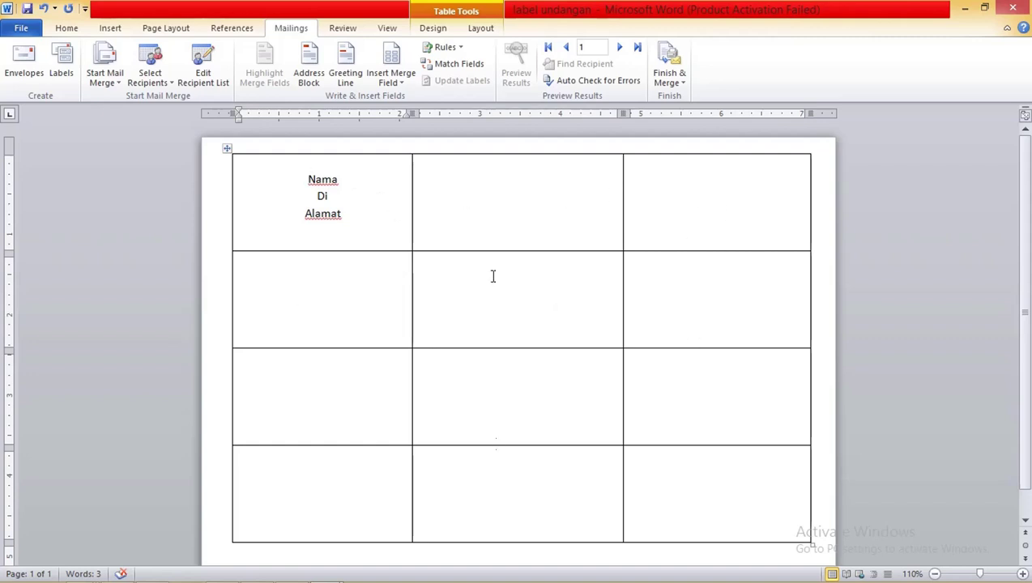
- Replace Nama and Alamat with «Nama» and «Tempat» merge fields, with Di on its own line
double_click(322, 179)
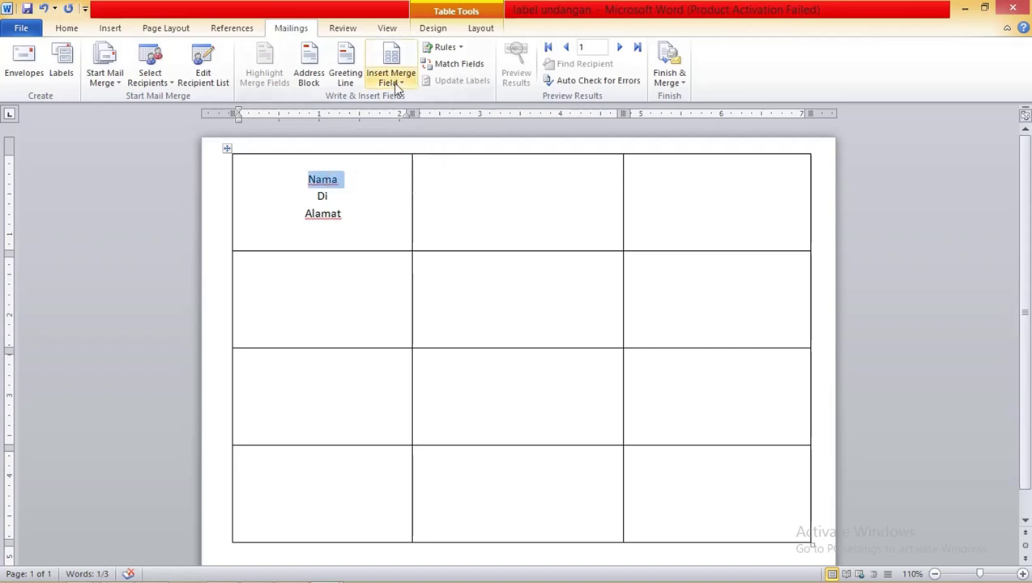
click(396, 84)
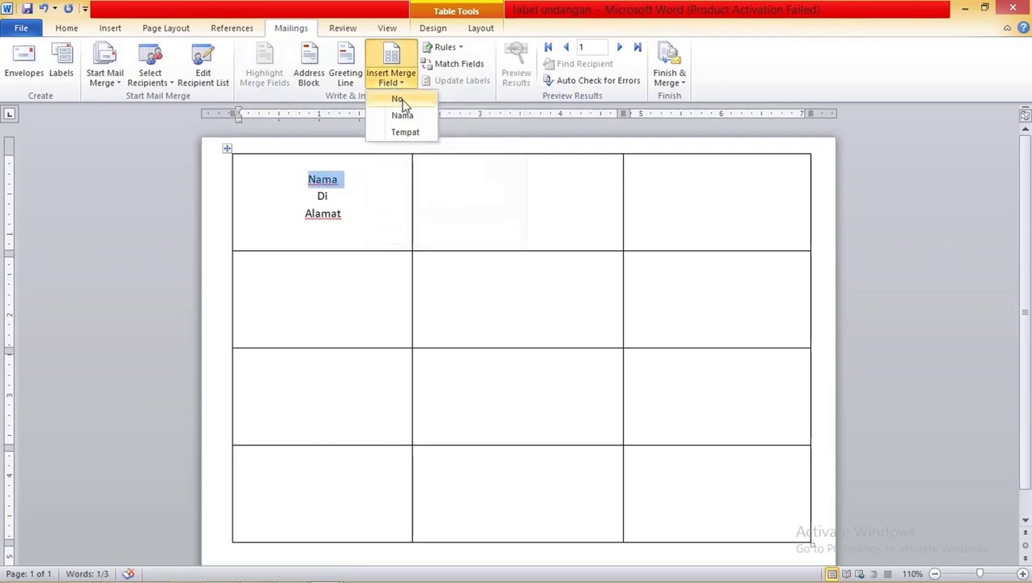
click(402, 115)
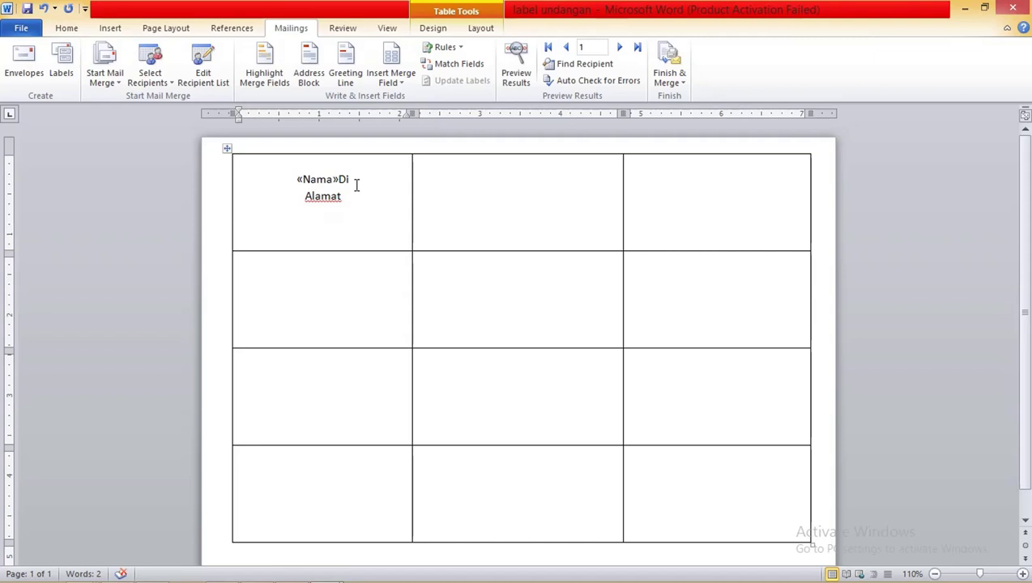
key(Return)
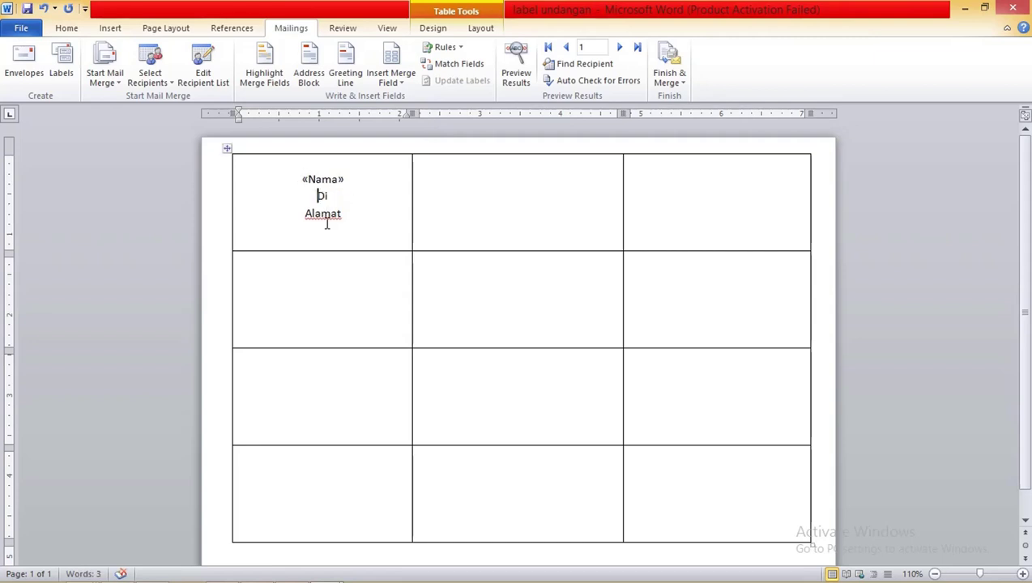
double_click(324, 215)
click(397, 81)
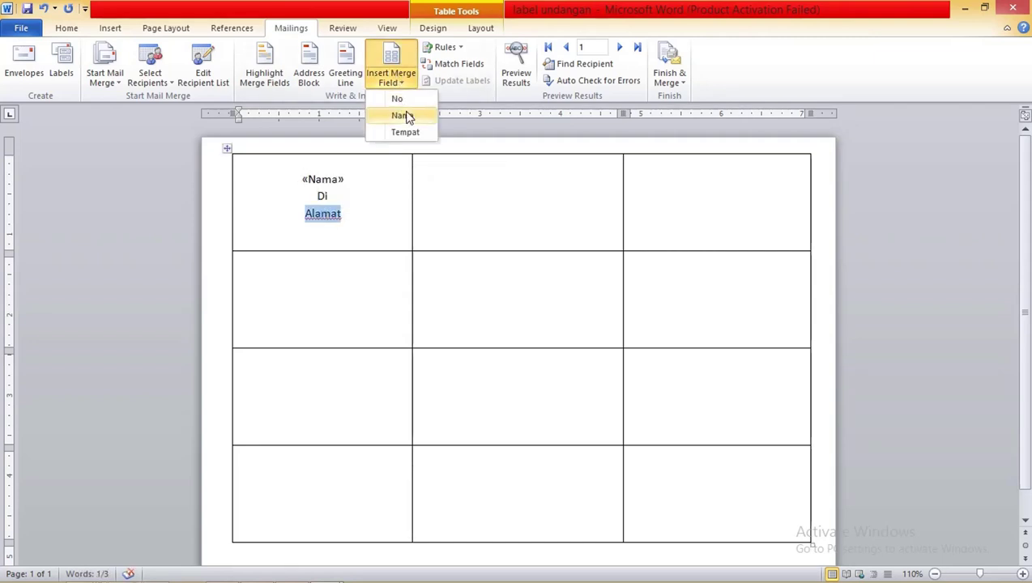
click(405, 132)
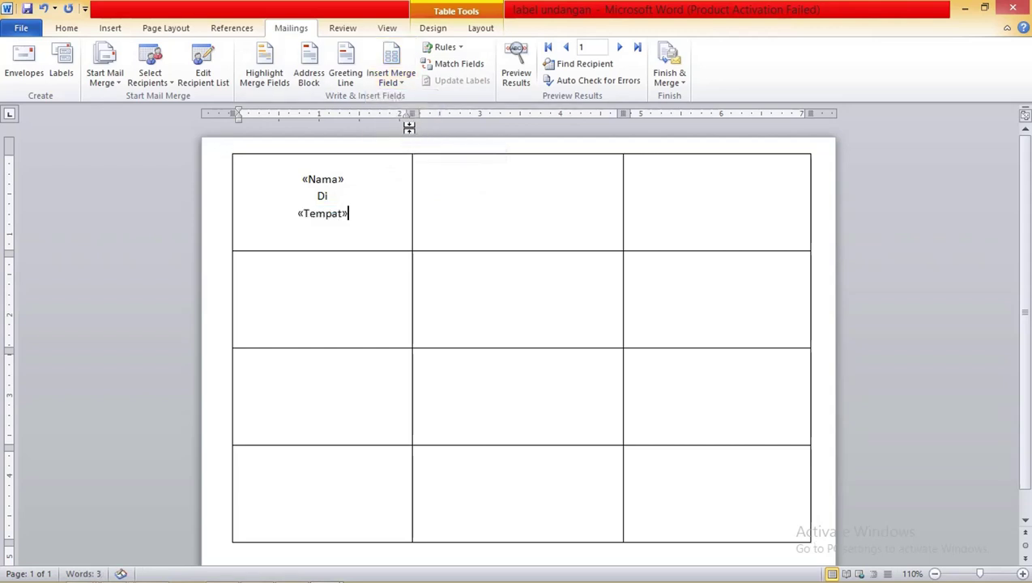
- Preview the recipient data, bold the name and address lines, then return to field codes
click(519, 66)
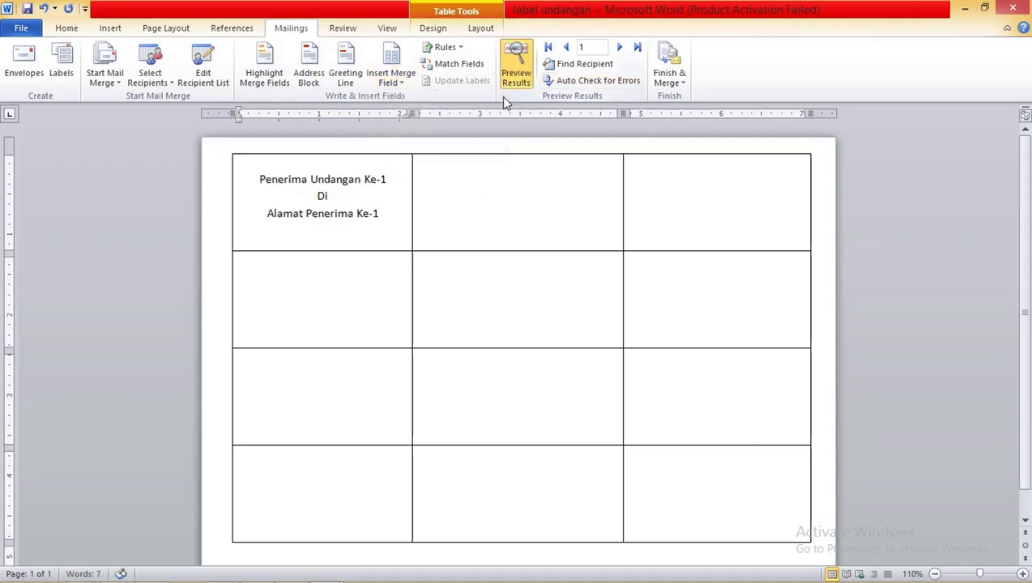
mouse_move(260, 181)
mouse_down()
mouse_move(395, 187)
mouse_move(254, 210)
mouse_up()
key(ctrl+b)
key(ctrl+b)
click(345, 197)
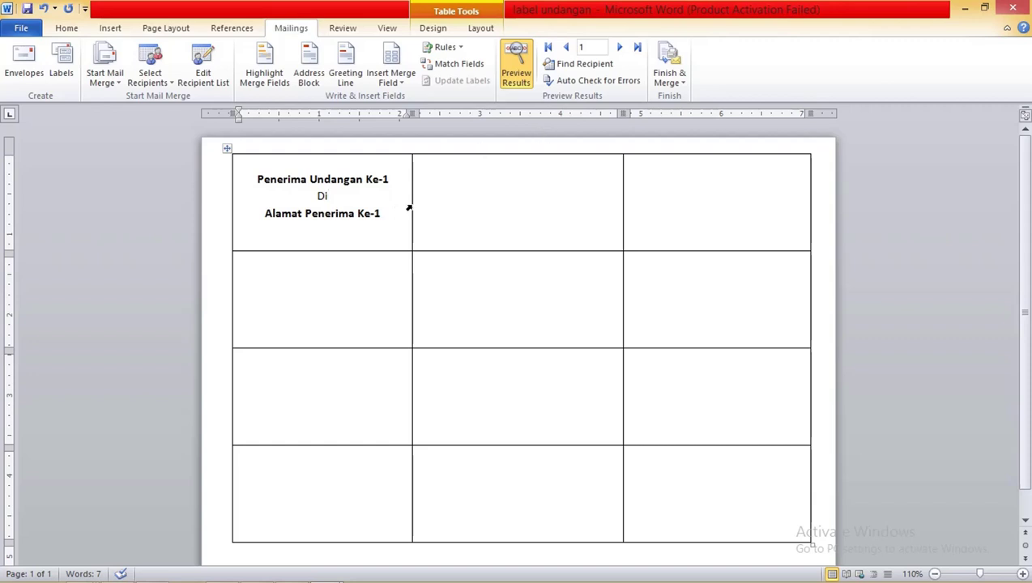
click(557, 198)
click(516, 71)
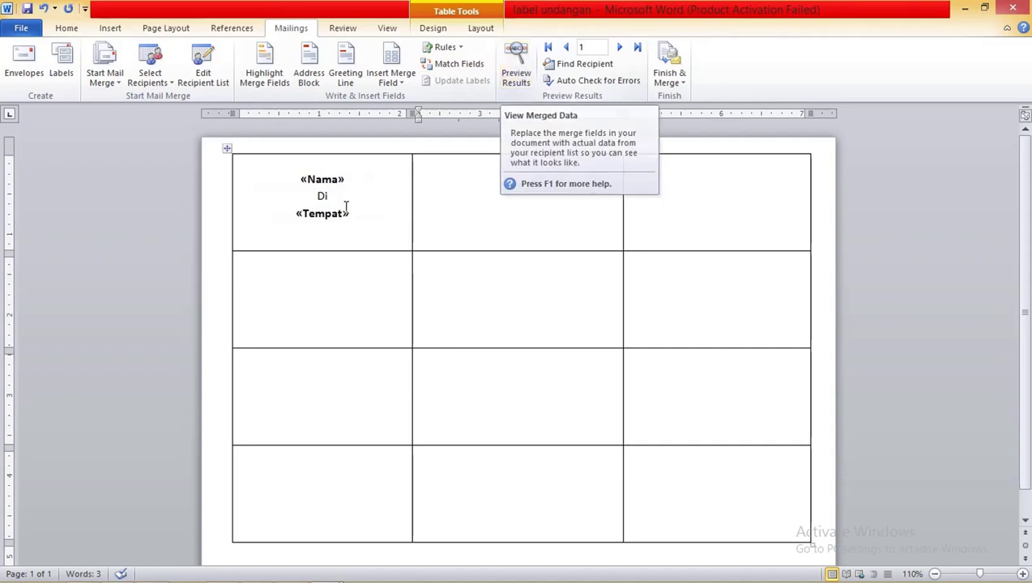
- Copy the first label's three lines into the second cell with a blank line above
drag(351, 214, 279, 180)
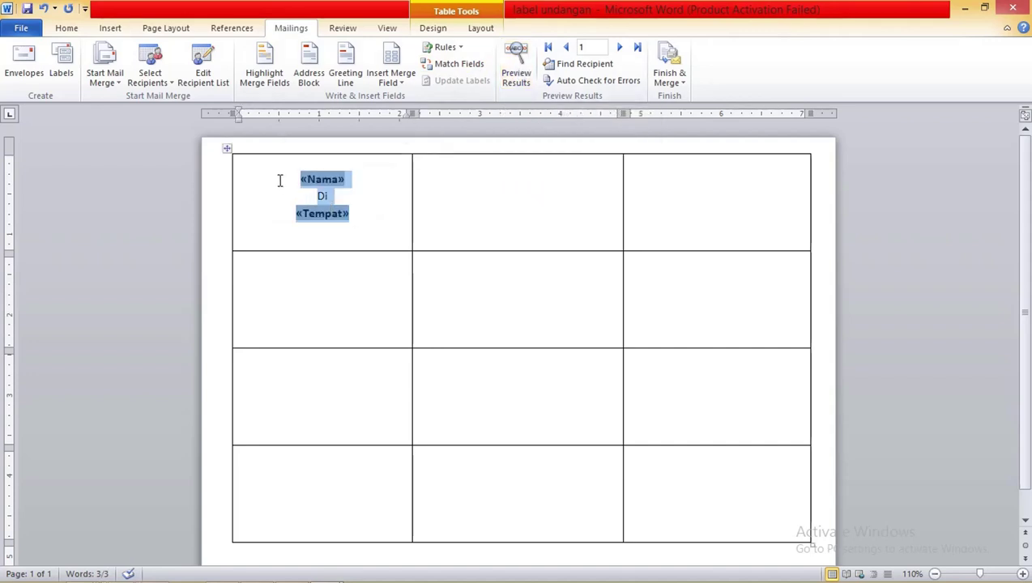
key(ctrl+c)
click(444, 201)
key(ctrl+v)
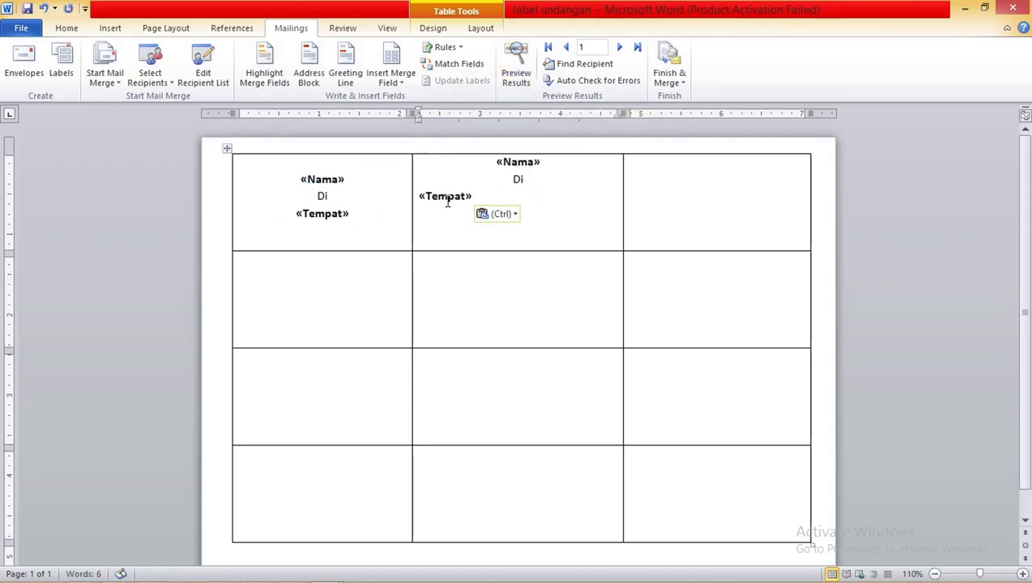
click(490, 166)
key(Return)
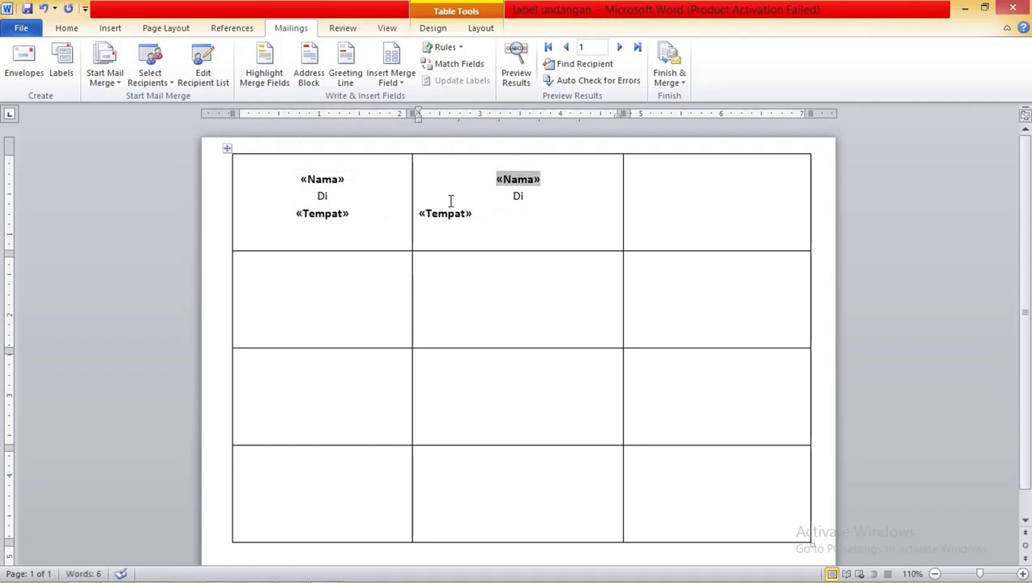
- Centre the «Tempat» line in the second label and return the cursor before «Nama»
click(421, 215)
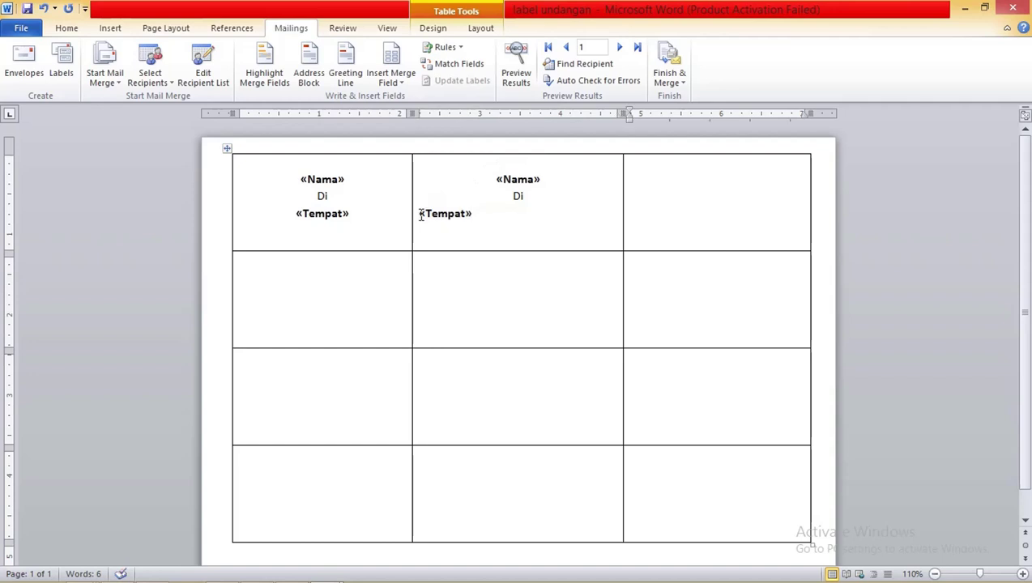
click(425, 214)
click(426, 215)
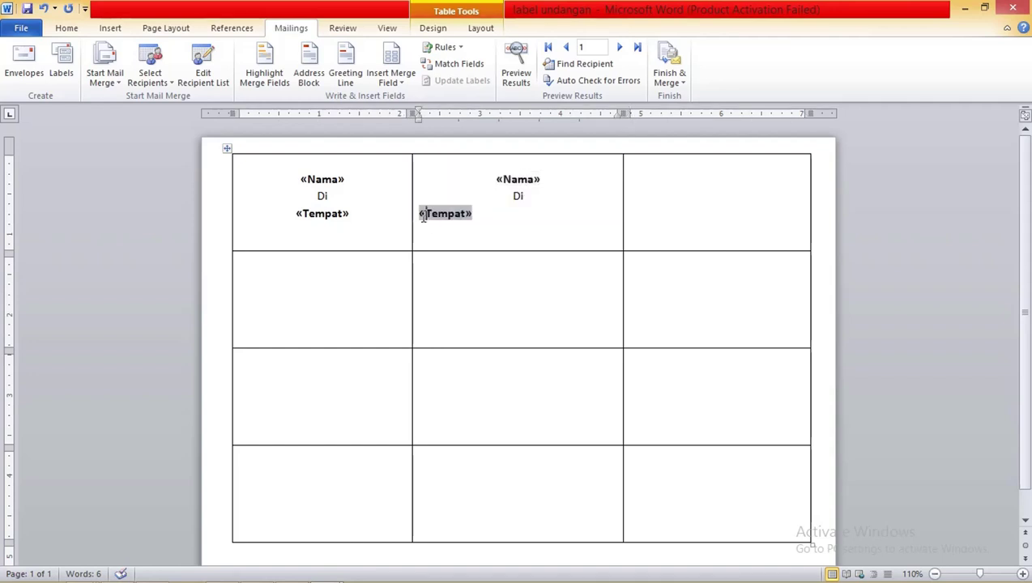
click(426, 217)
click(426, 217)
key(ctrl+e)
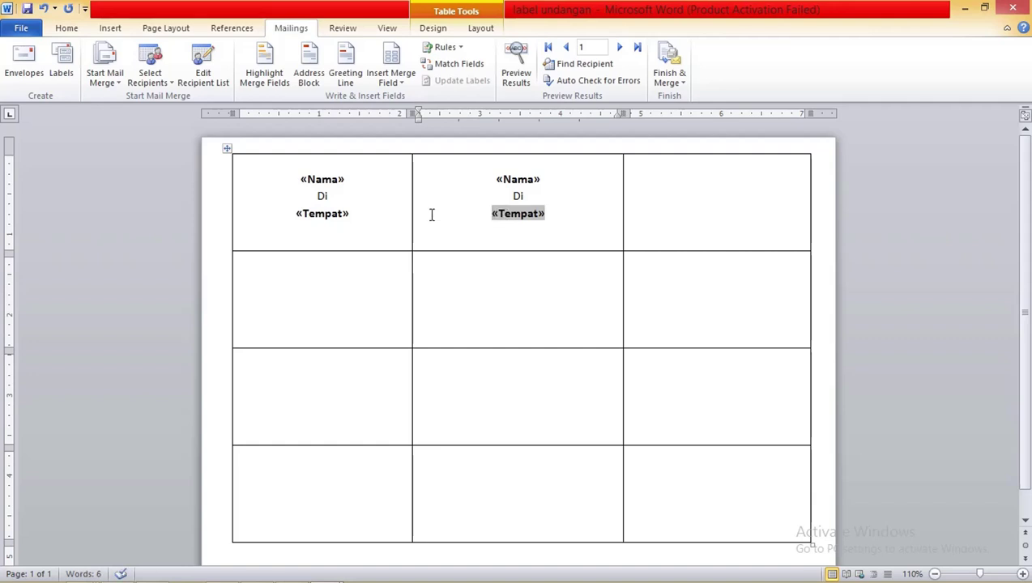
click(497, 179)
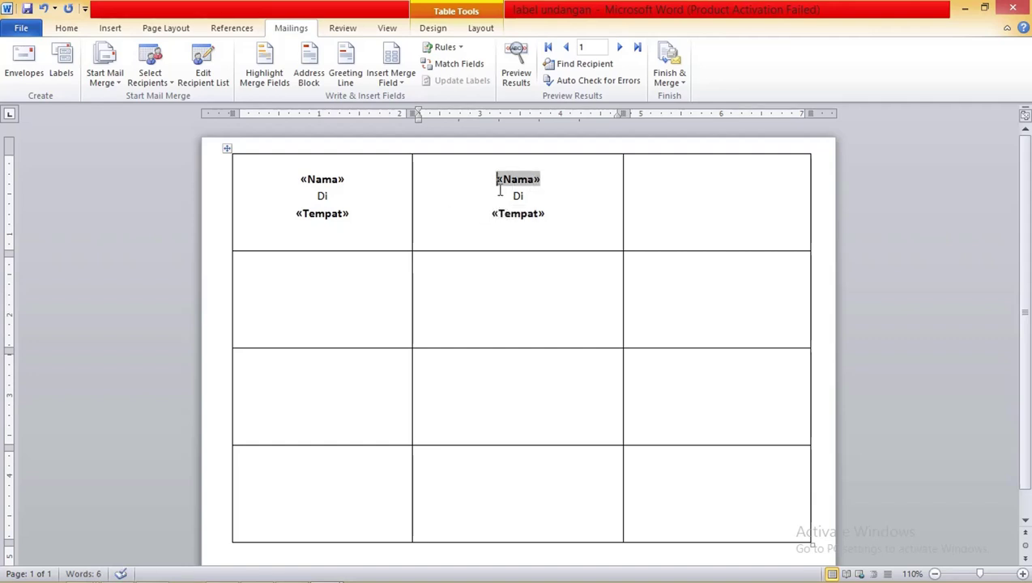
ctrl+scroll(500, 191, up, 5)
ctrl+scroll(502, 189, up, 5)
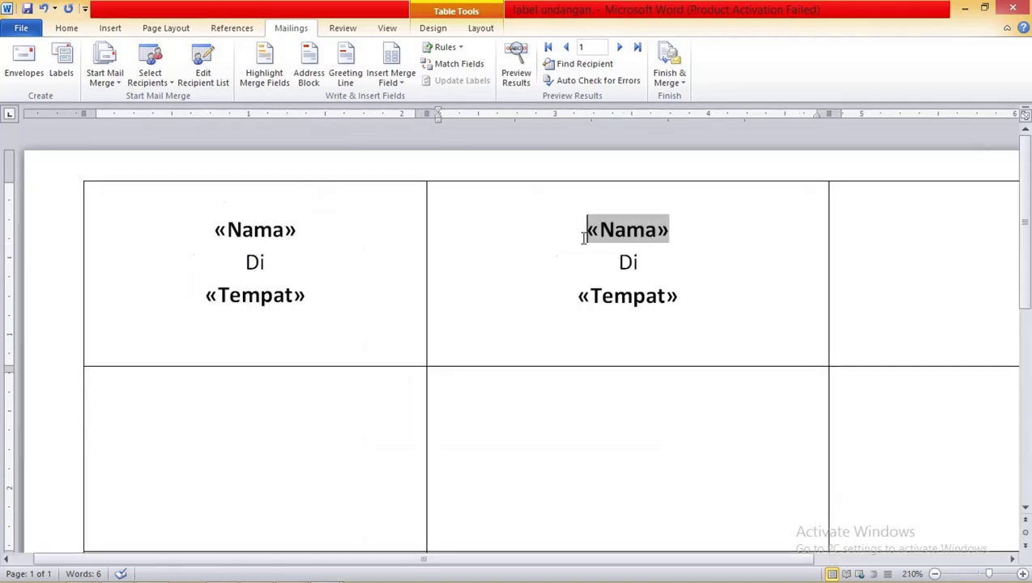
- Insert a Next Record rule before «Nama» in label two and preview Penerima Undangan Ke-2
click(461, 48)
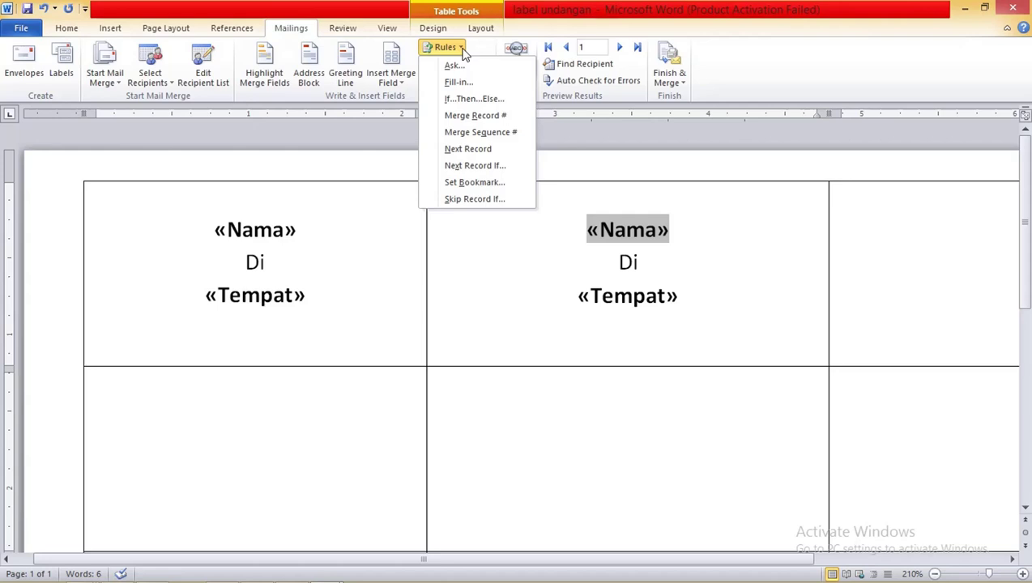
click(478, 150)
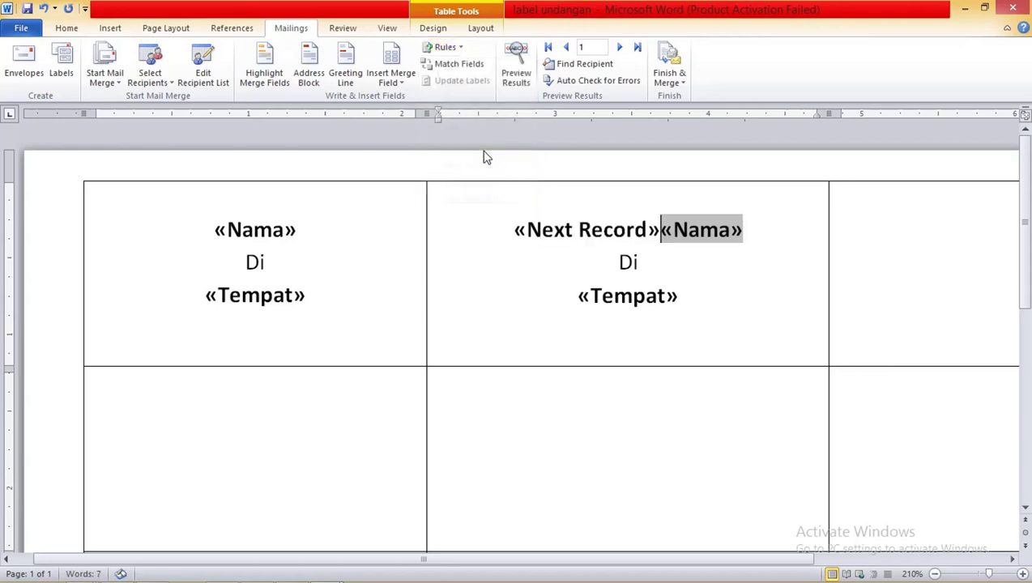
click(518, 77)
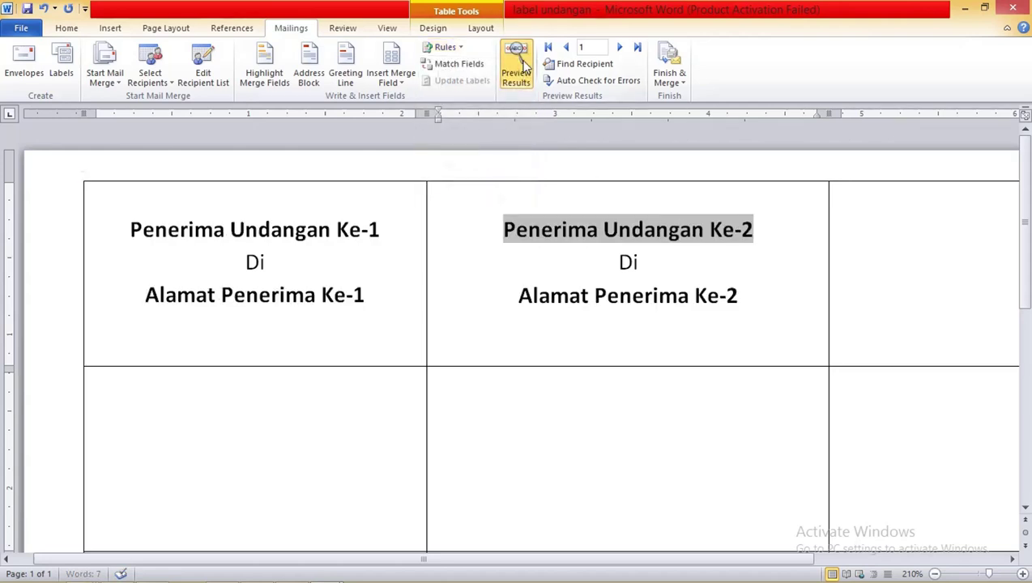
click(358, 312)
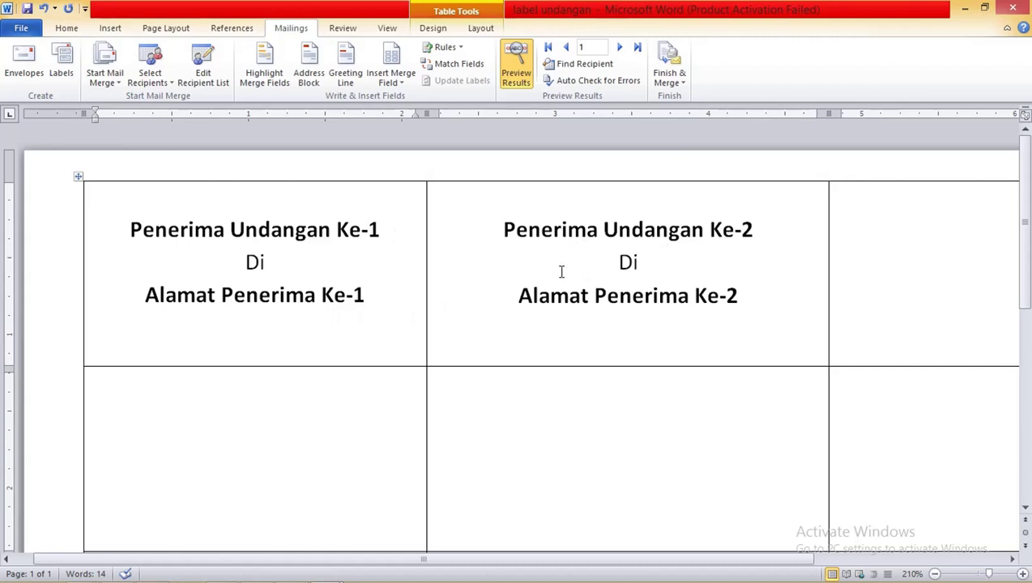
ctrl+scroll(533, 258, down, 2)
ctrl+scroll(534, 257, down, 2)
ctrl+scroll(535, 258, down, 2)
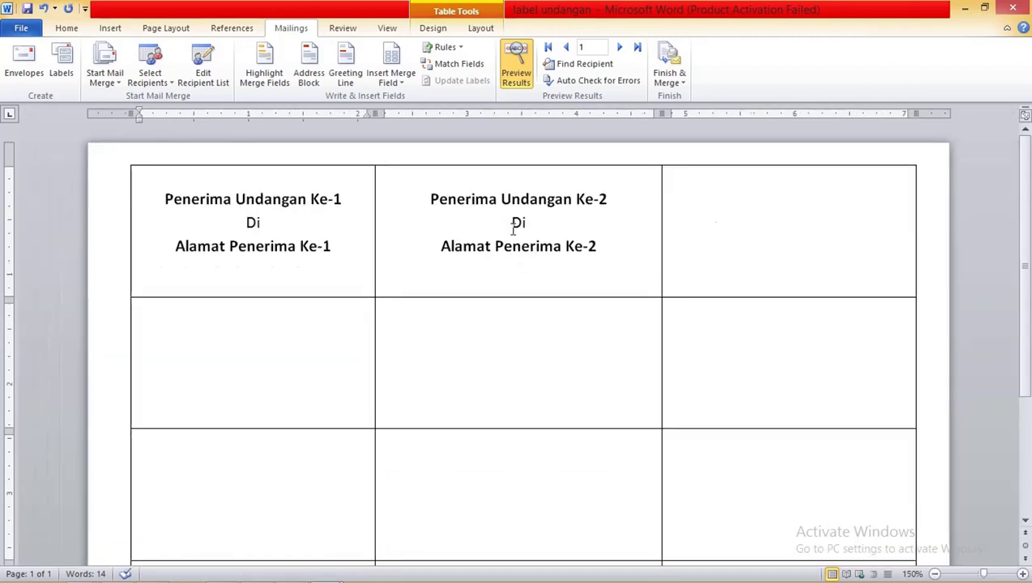
ctrl+scroll(472, 230, down, 2)
- Copy the second label with its «Next Record» field and paste it into the top-right cell
drag(448, 189, 587, 231)
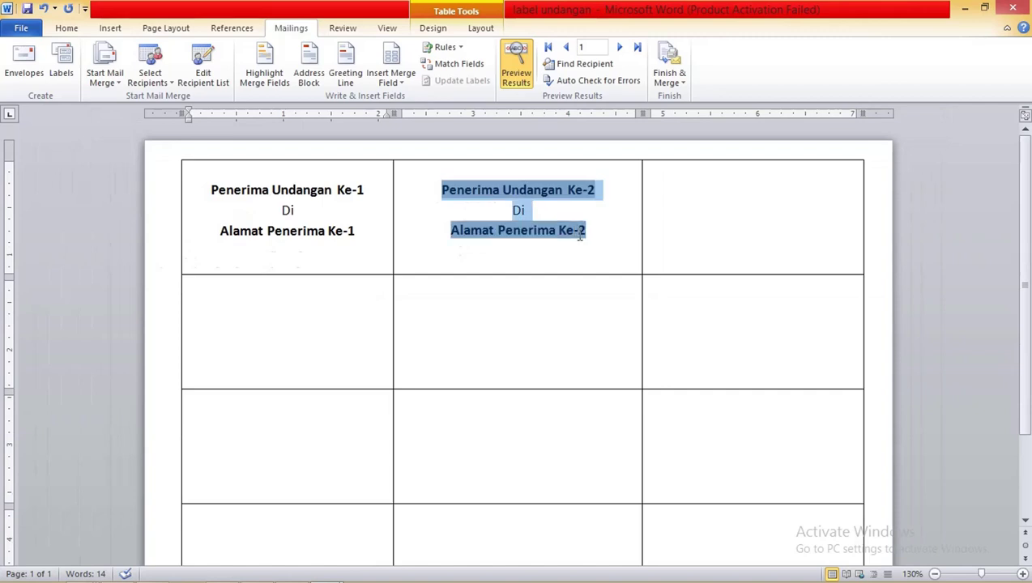
click(721, 208)
key(ctrl+z)
key(ctrl+c)
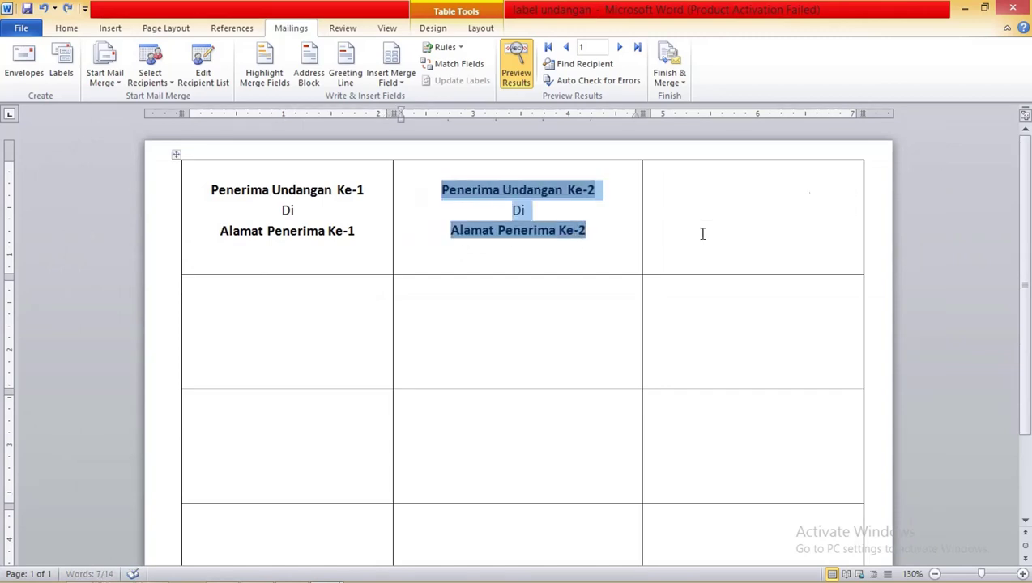
click(703, 232)
key(ctrl+v)
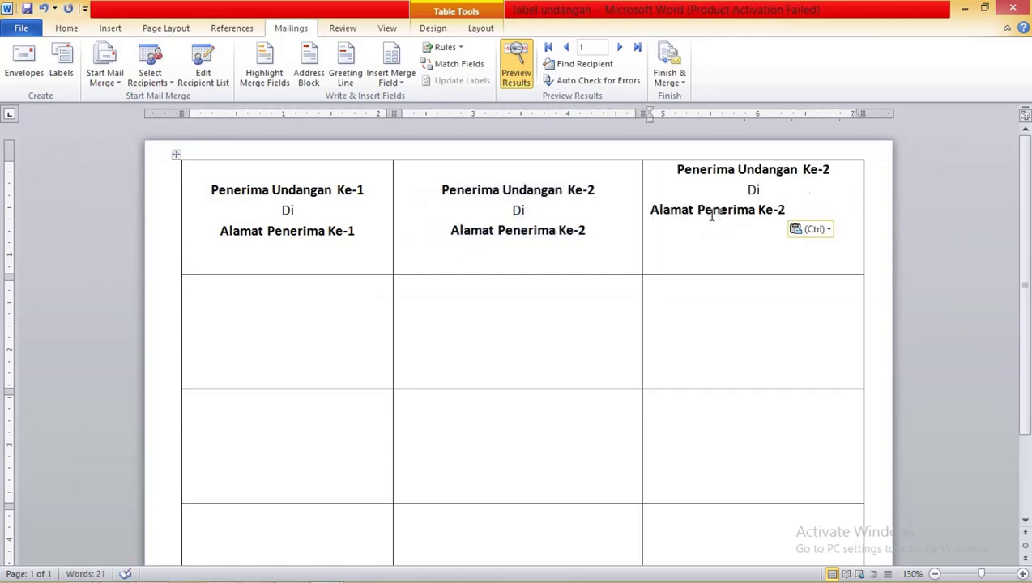
key(ctrl+z)
click(516, 69)
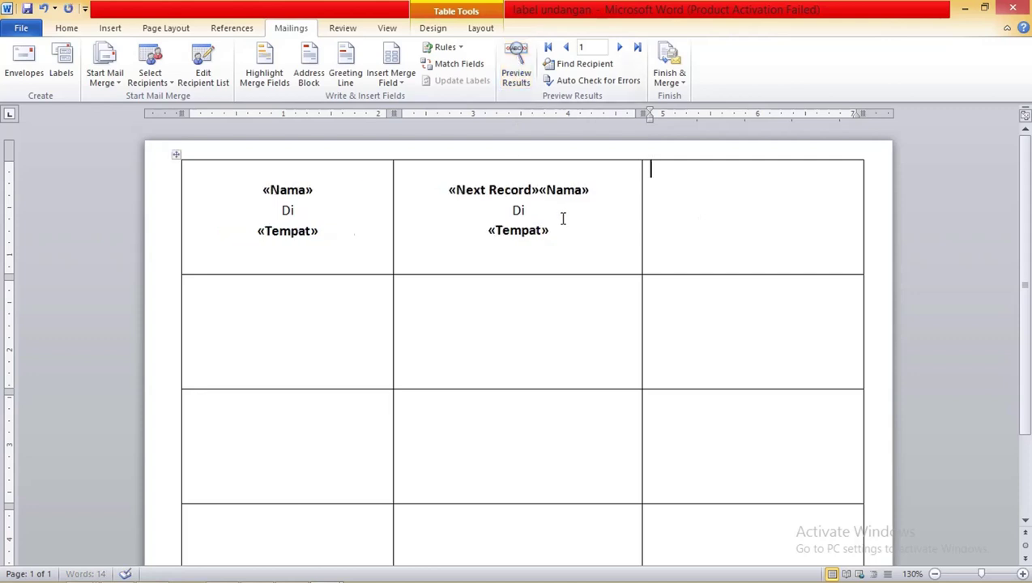
drag(566, 229, 463, 197)
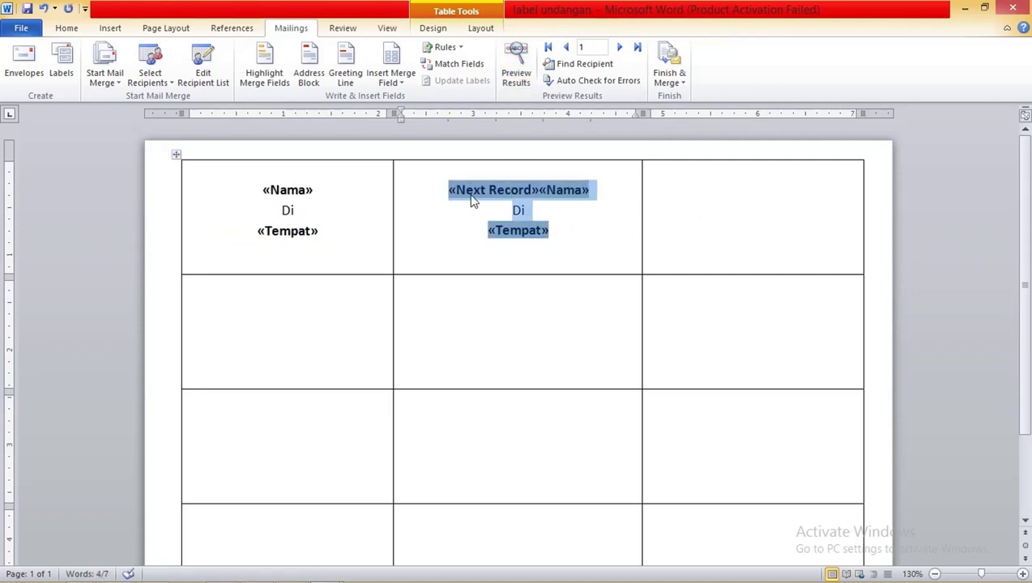
click(682, 225)
key(ctrl+v)
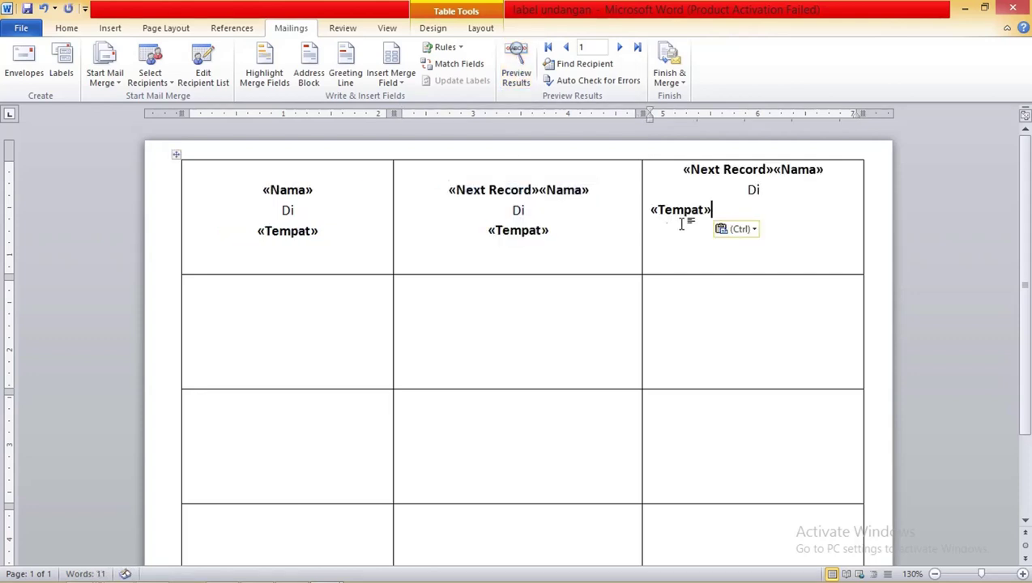
- Paste the label block into the three second-row cells
click(334, 294)
key(ctrl+v)
click(459, 316)
key(ctrl+v)
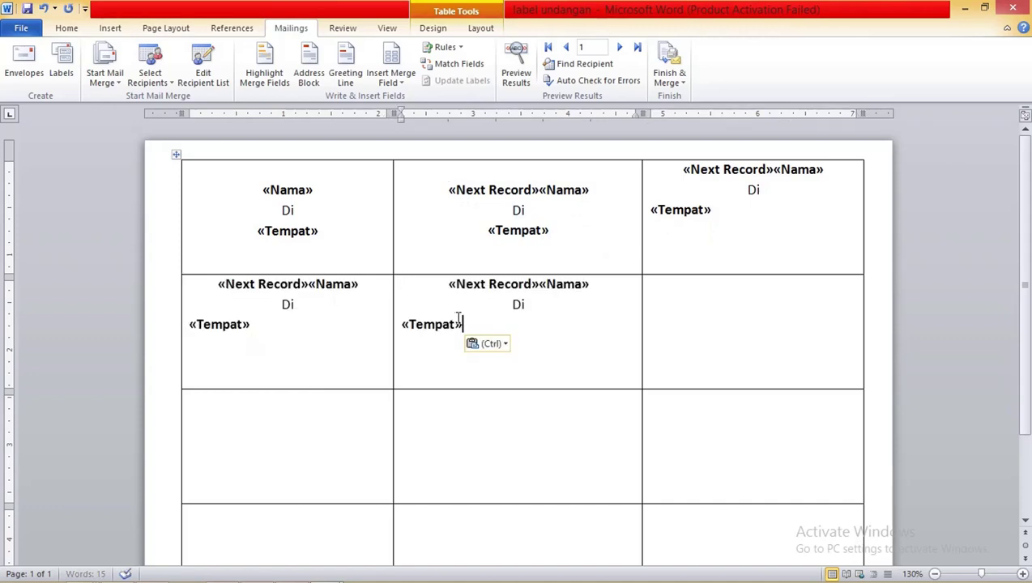
scroll(640, 313, down, 2)
click(686, 221)
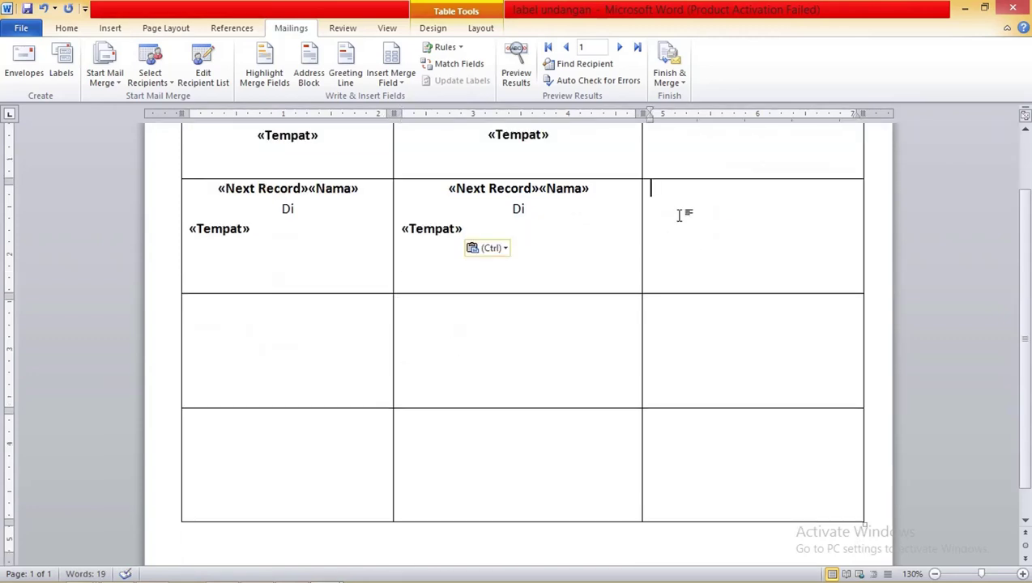
key(ctrl+v)
key(ctrl+z)
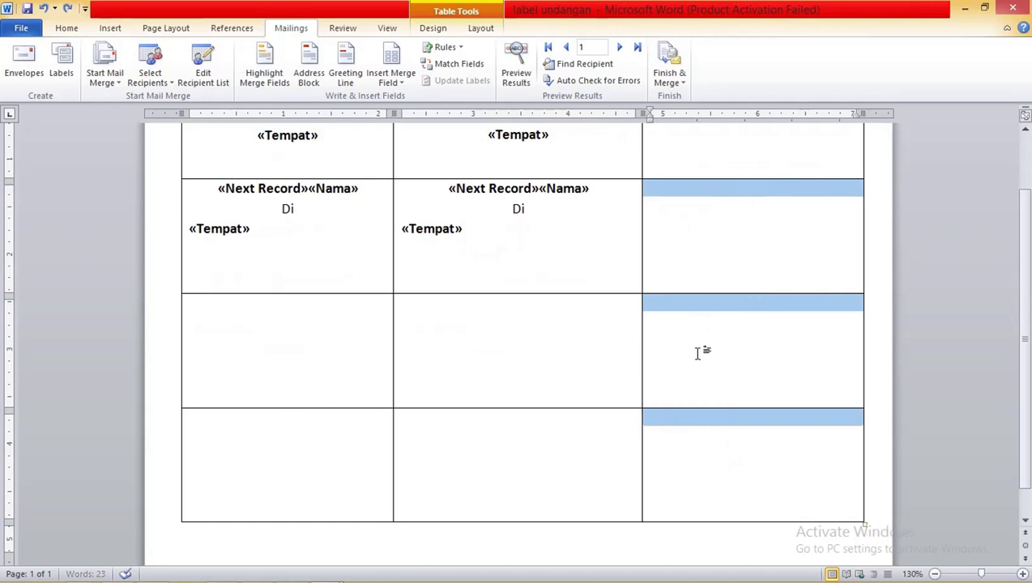
click(691, 217)
key(ctrl+v)
- Paste the block into the third- and fourth-row cells, then undo those pastes
click(274, 330)
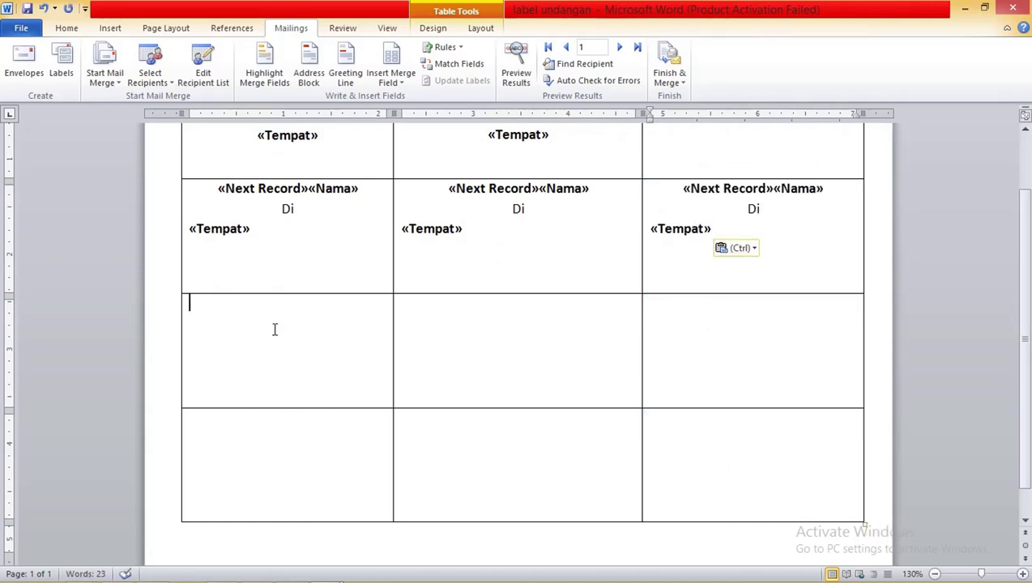
key(ctrl+v)
click(470, 341)
key(ctrl+v)
click(323, 443)
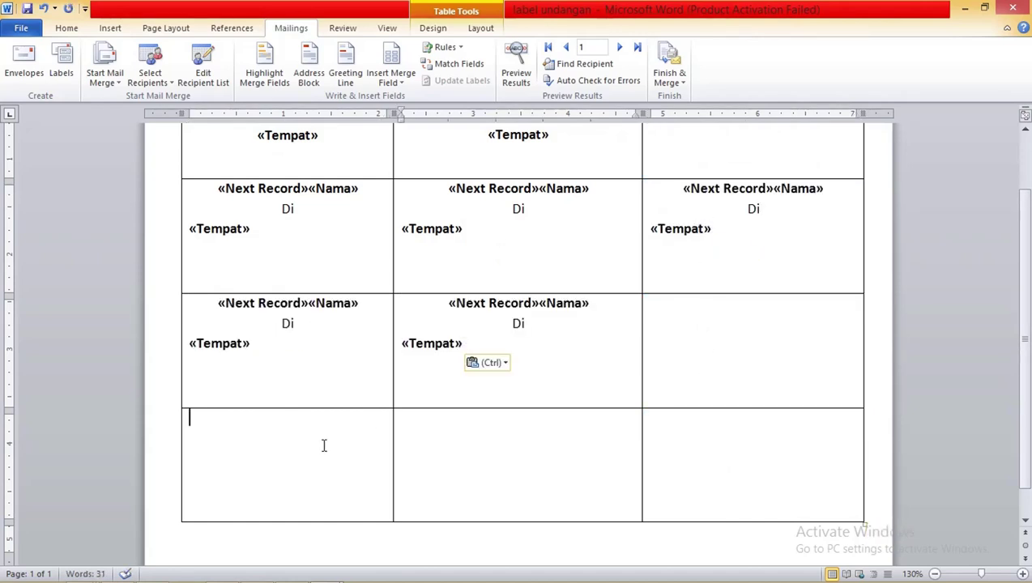
key(ctrl+v)
click(399, 448)
key(ctrl+v)
click(718, 333)
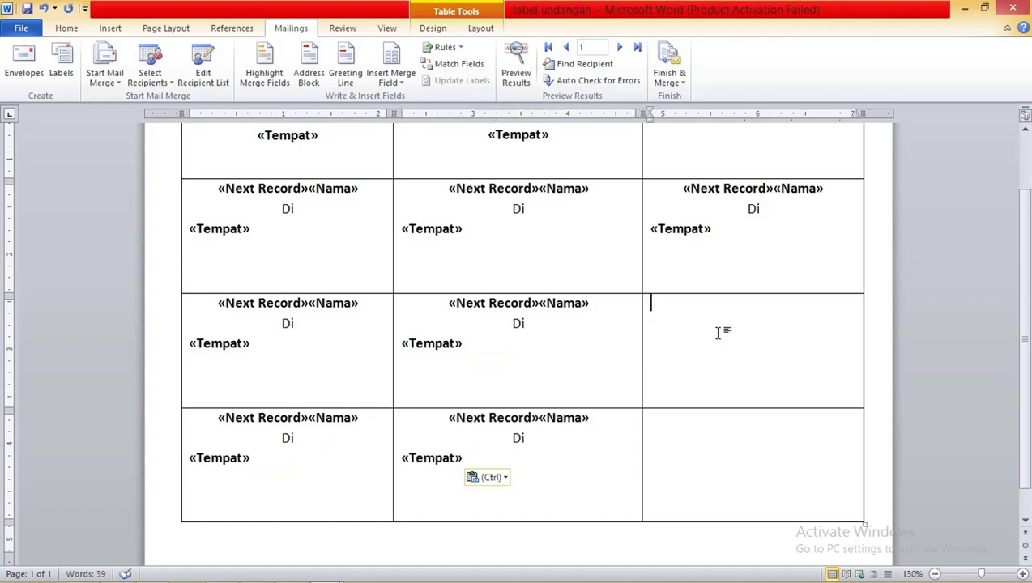
key(ctrl+v)
click(731, 449)
key(ctrl+v)
key(ctrl+z)
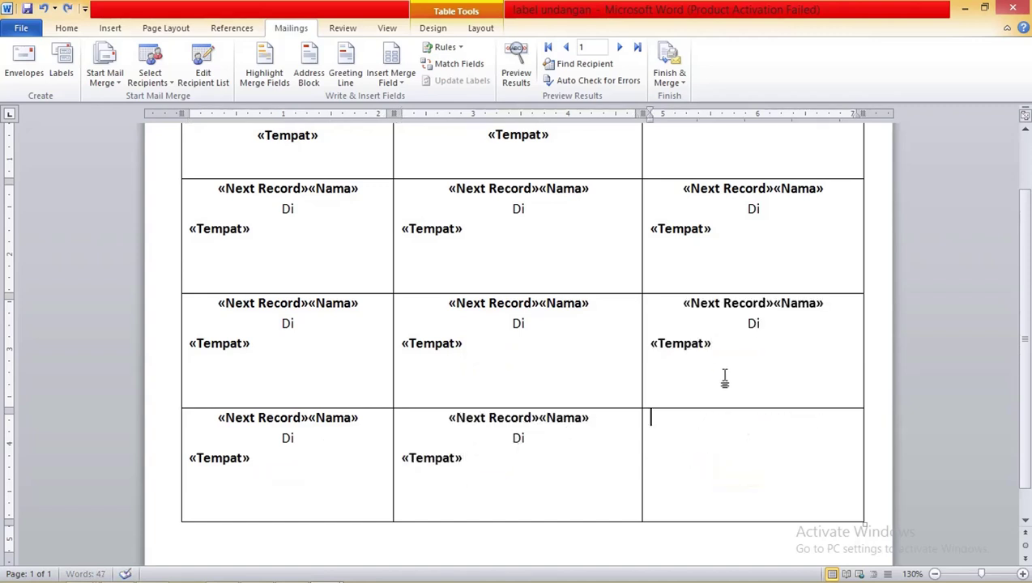
key(ctrl+z)
key(ctrl+z)
key(ctrl+z)
key(ctrl+z)
key(ctrl+z)
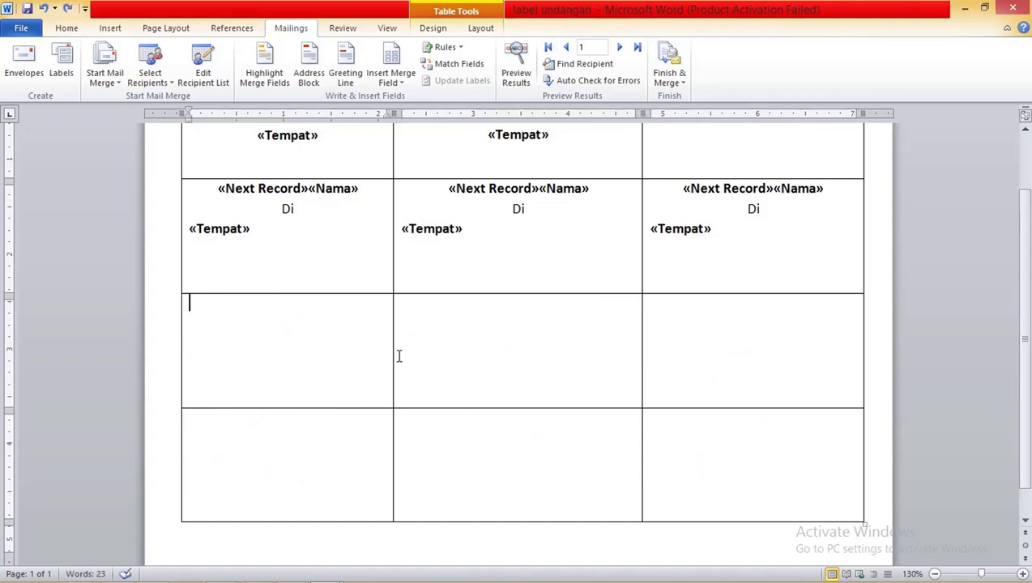
- Paste the label block into all six cells of rows three and four
key(ctrl+v)
click(540, 361)
key(ctrl+v)
click(710, 338)
key(ctrl+v)
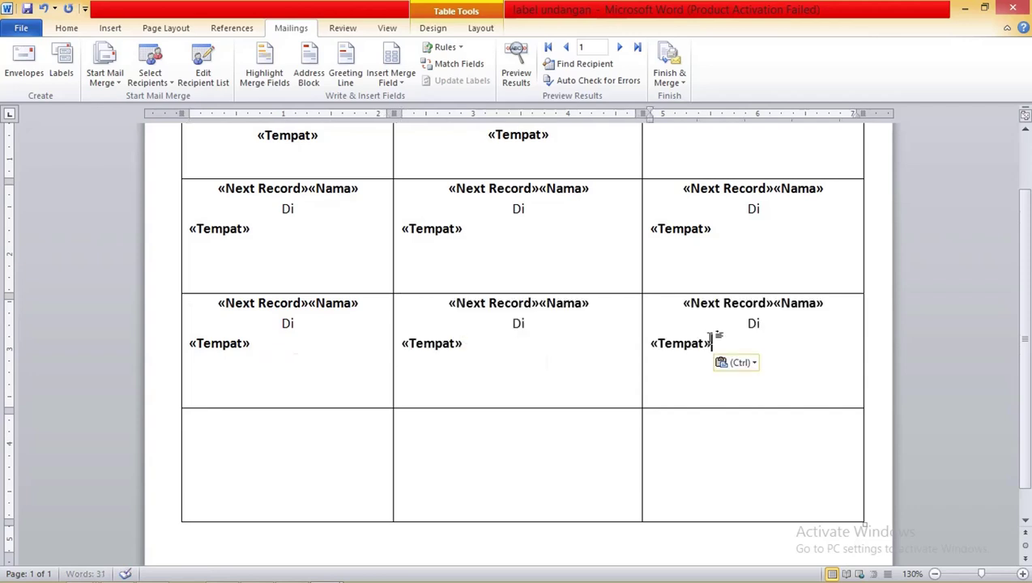
click(320, 463)
key(ctrl+v)
click(478, 454)
key(ctrl+v)
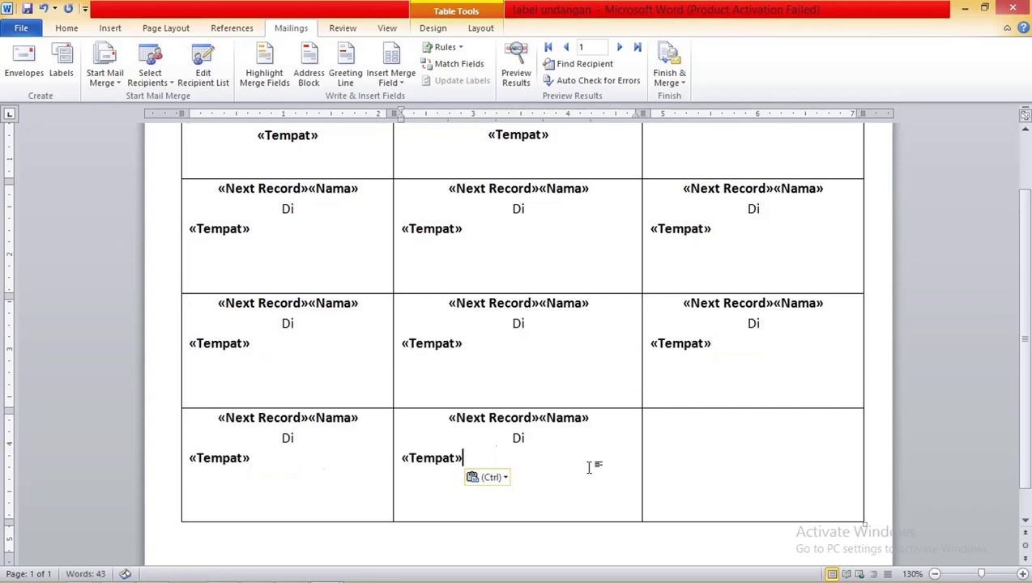
click(712, 458)
key(ctrl+v)
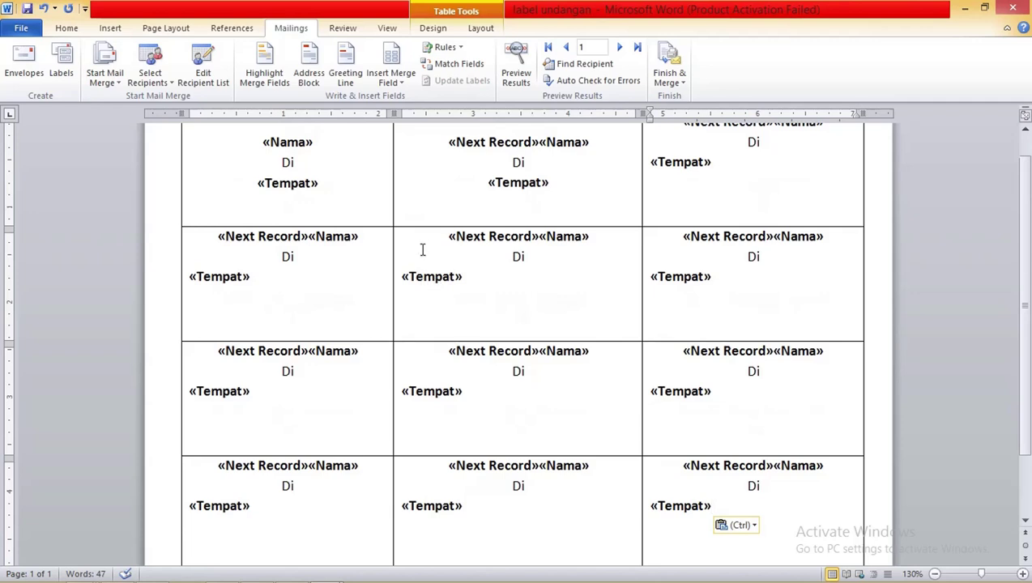
- Add a blank line above the top-right label and select the whole table
click(217, 236)
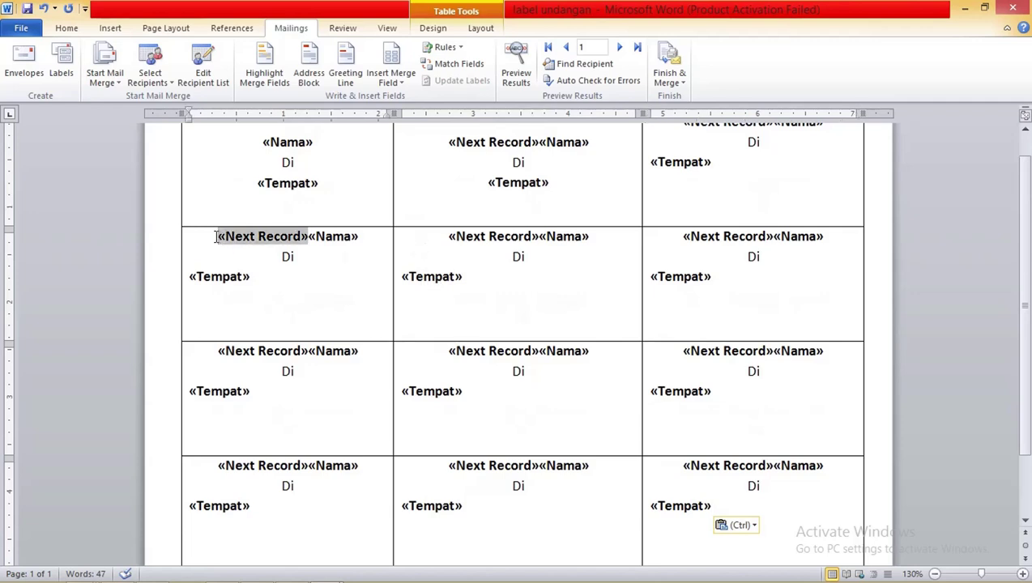
key(ctrl+Home)
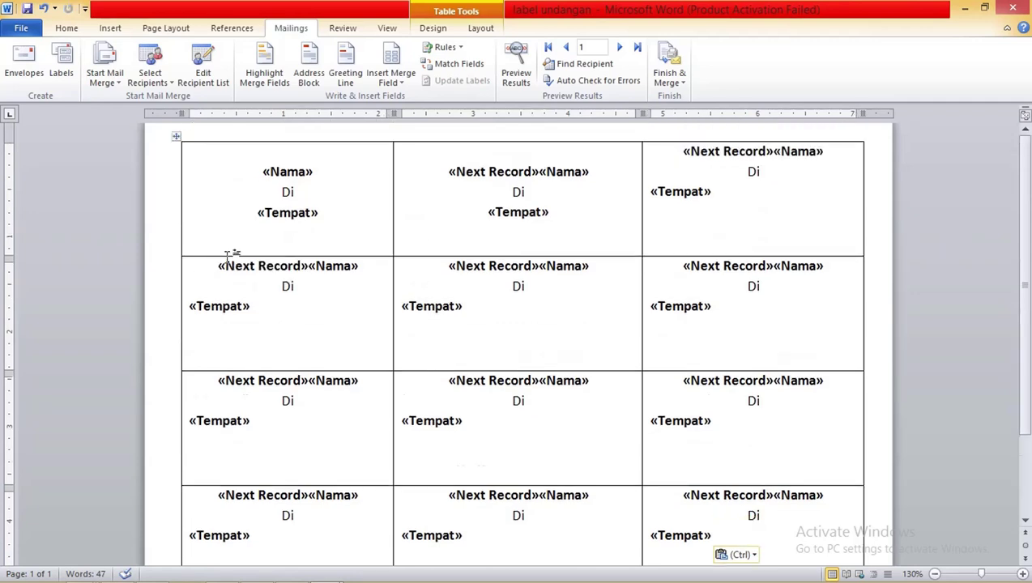
click(682, 153)
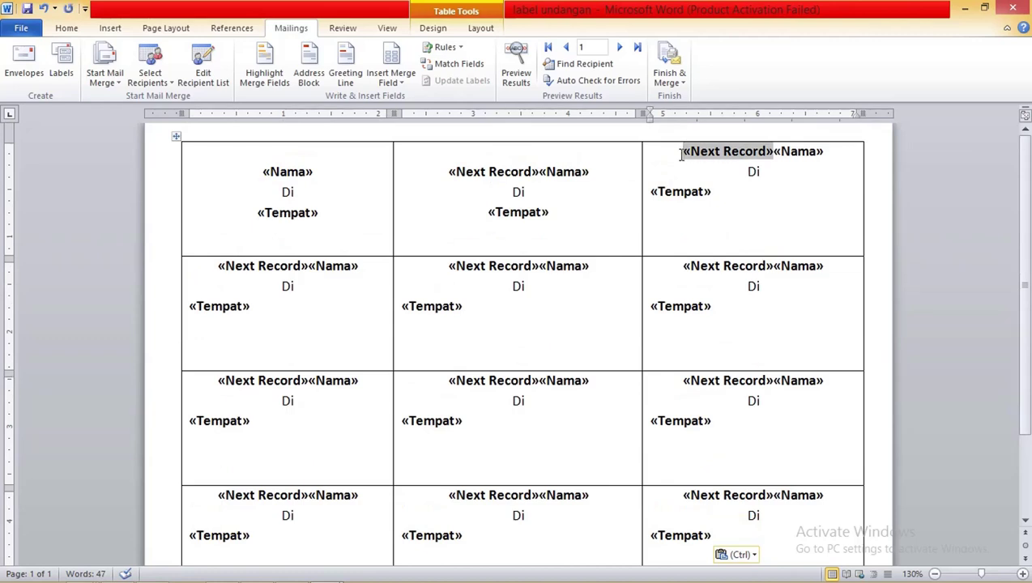
key(Return)
click(729, 212)
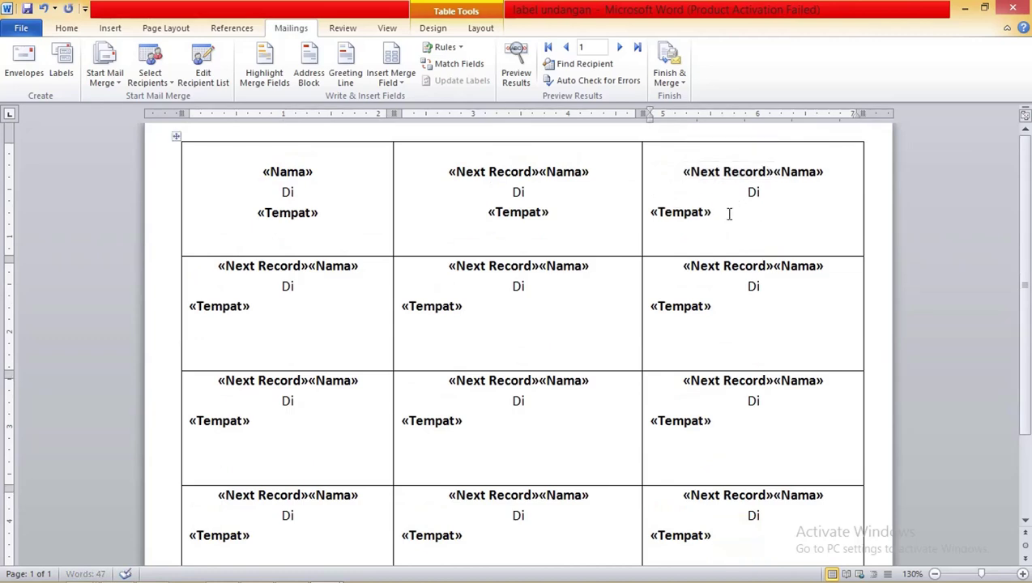
click(178, 141)
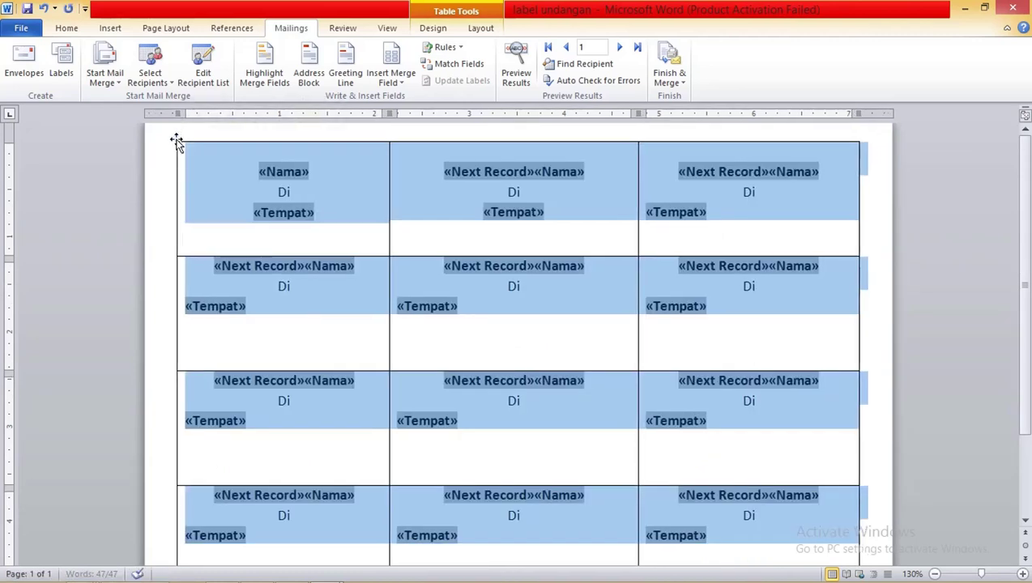
- Centre the label text in the first three rows of the table
click(68, 28)
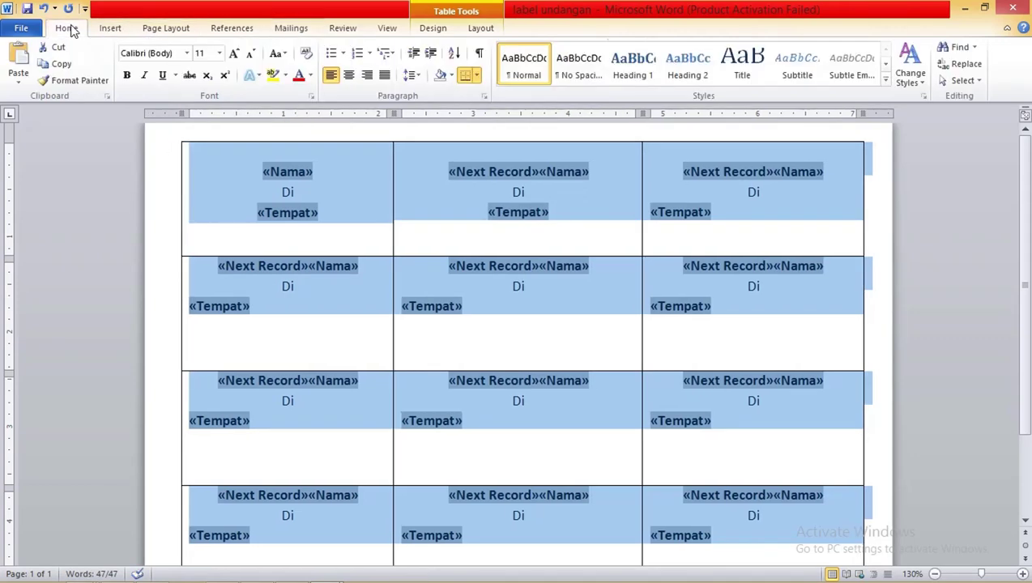
click(356, 82)
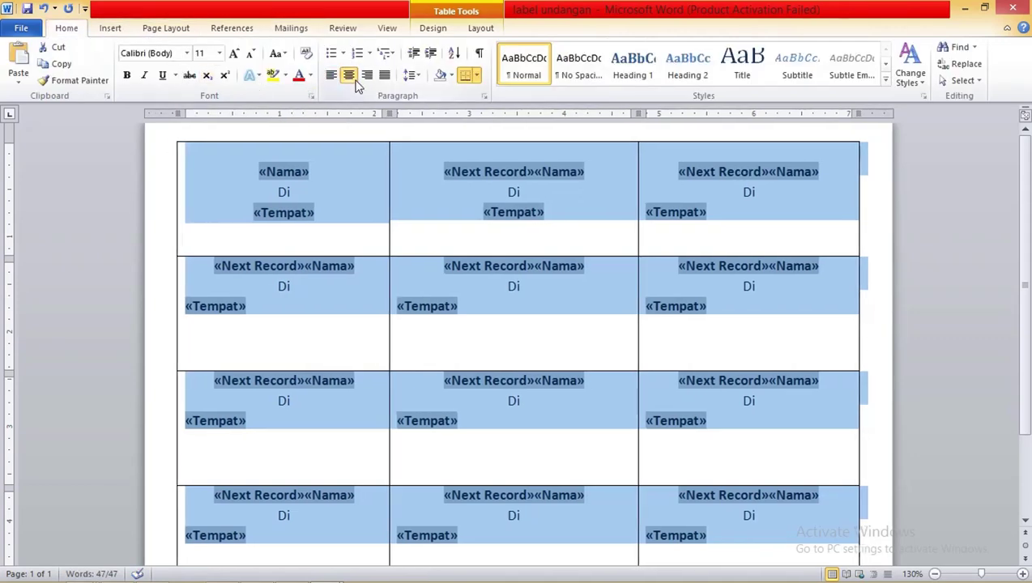
click(268, 181)
drag(268, 181, 699, 433)
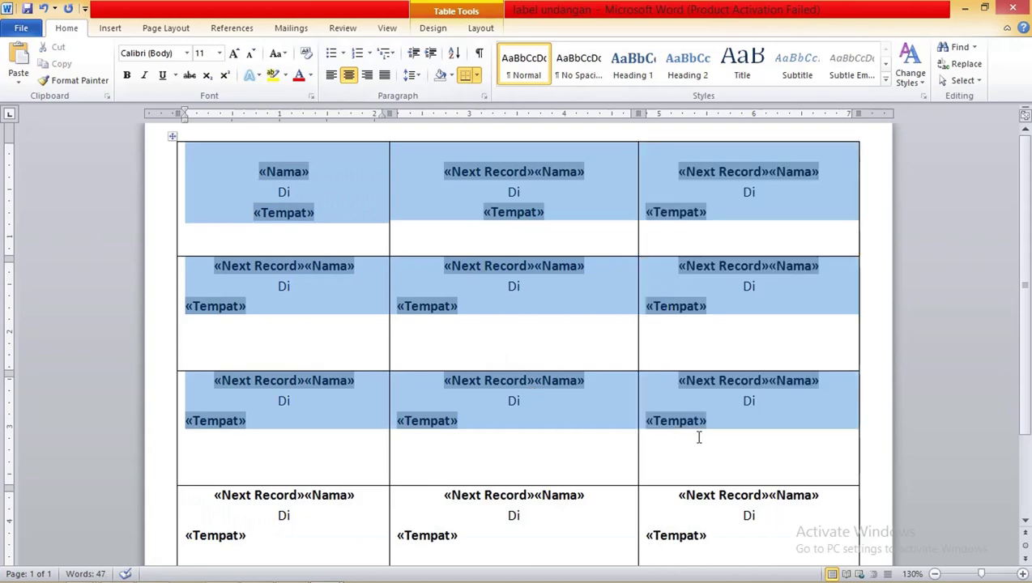
click(349, 75)
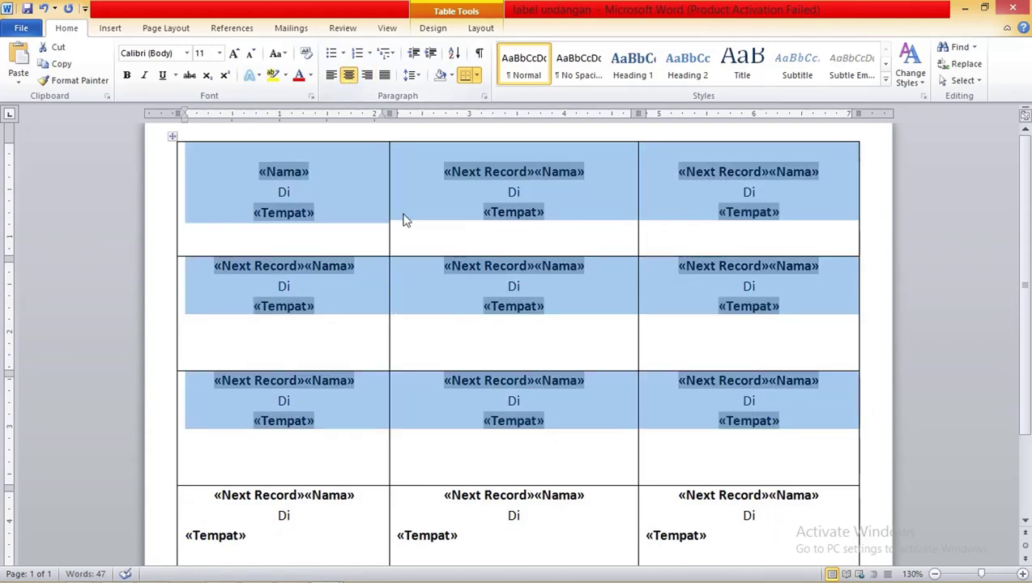
click(682, 307)
- Insert a blank line above each label in the second and third rows
click(216, 265)
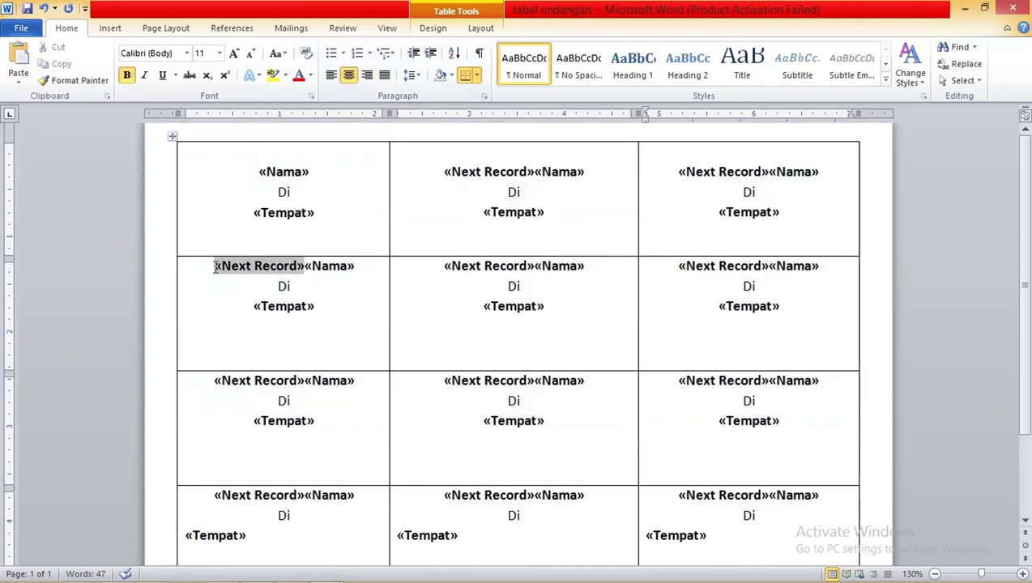
key(Return)
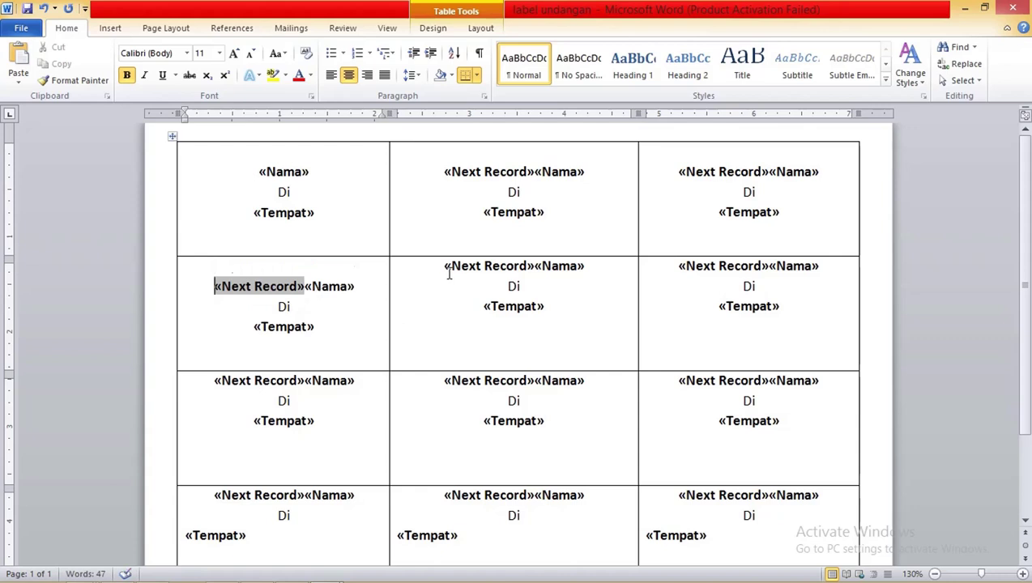
click(444, 267)
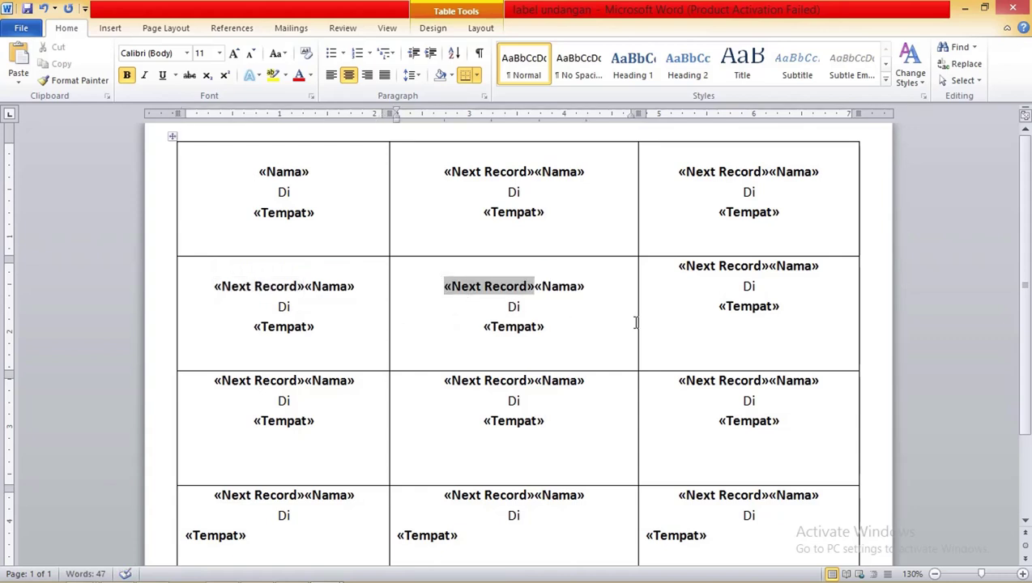
click(673, 267)
key(Return)
scroll(676, 268, down, 2)
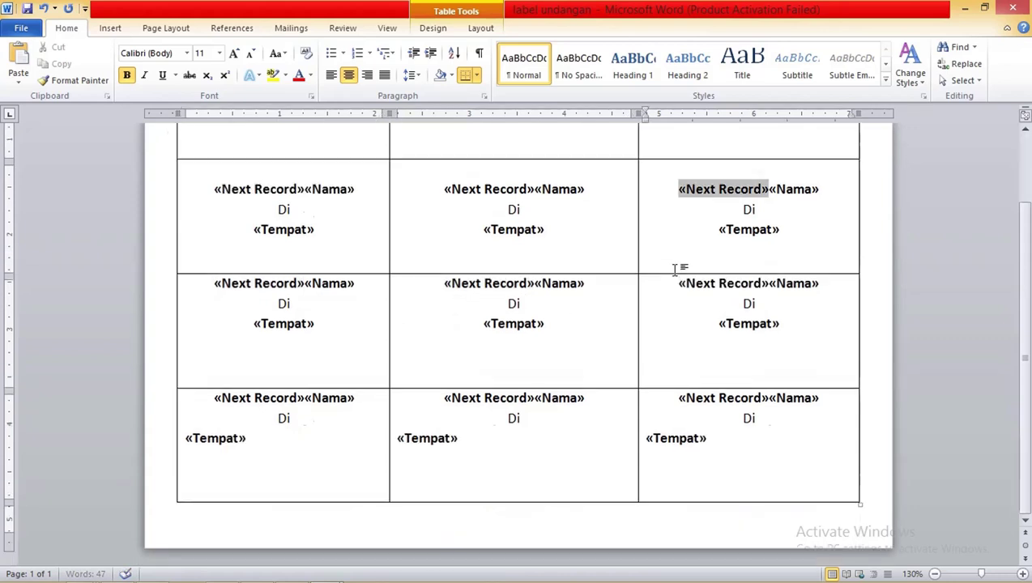
click(214, 283)
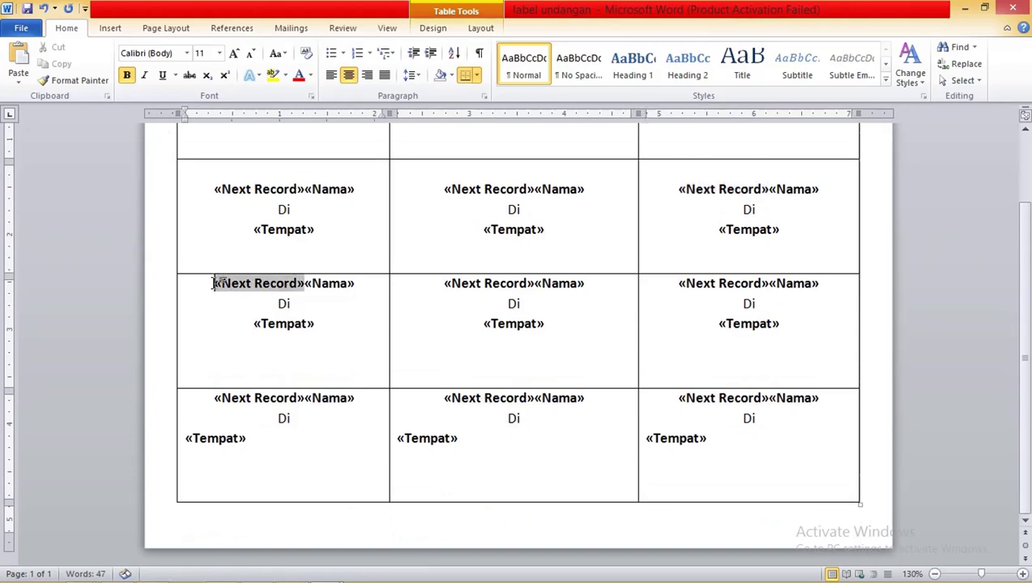
key(Return)
click(421, 286)
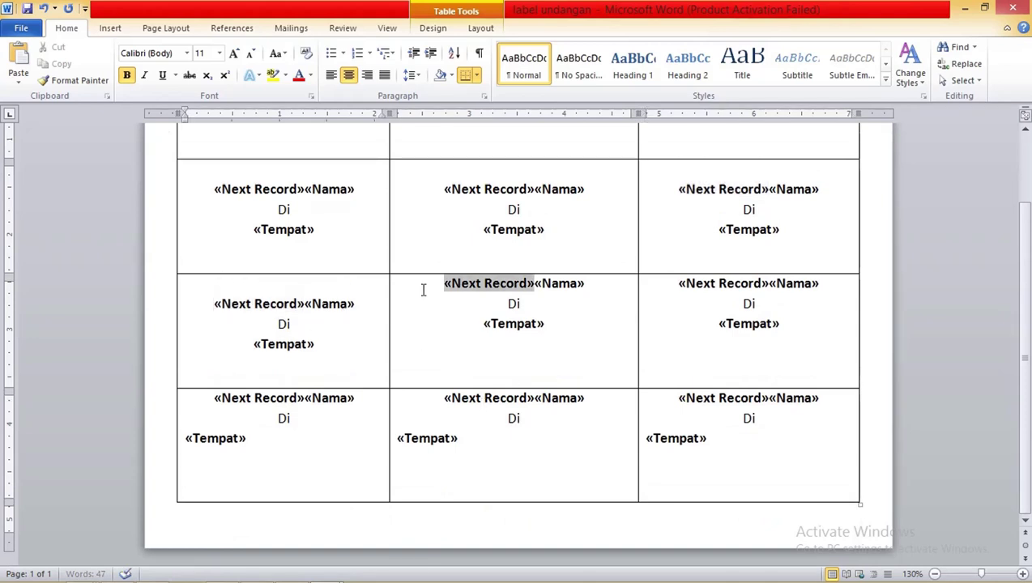
key(Return)
click(675, 284)
key(Return)
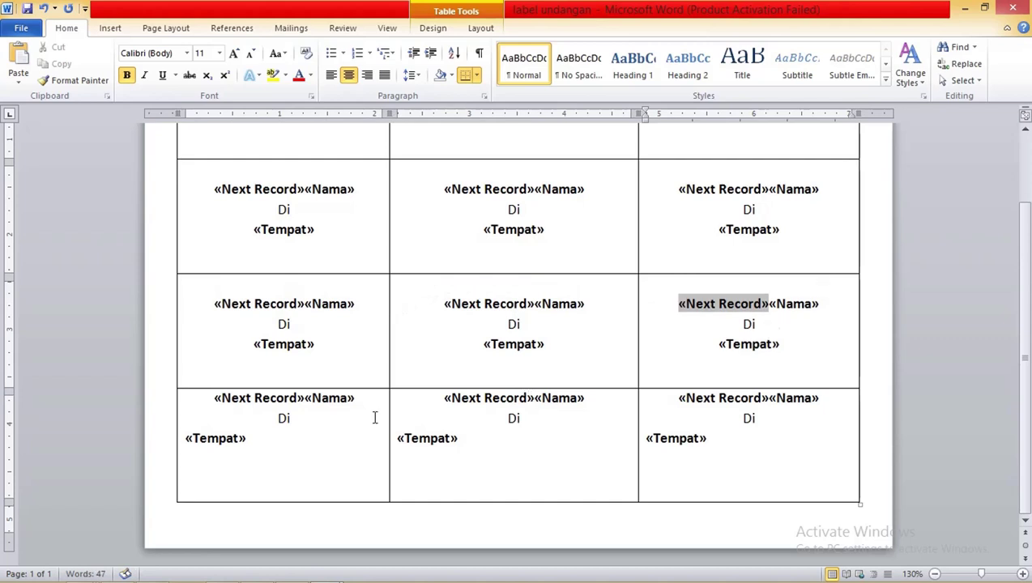
- Centre the bottom-row labels and add a blank line above each of them
drag(211, 397, 732, 472)
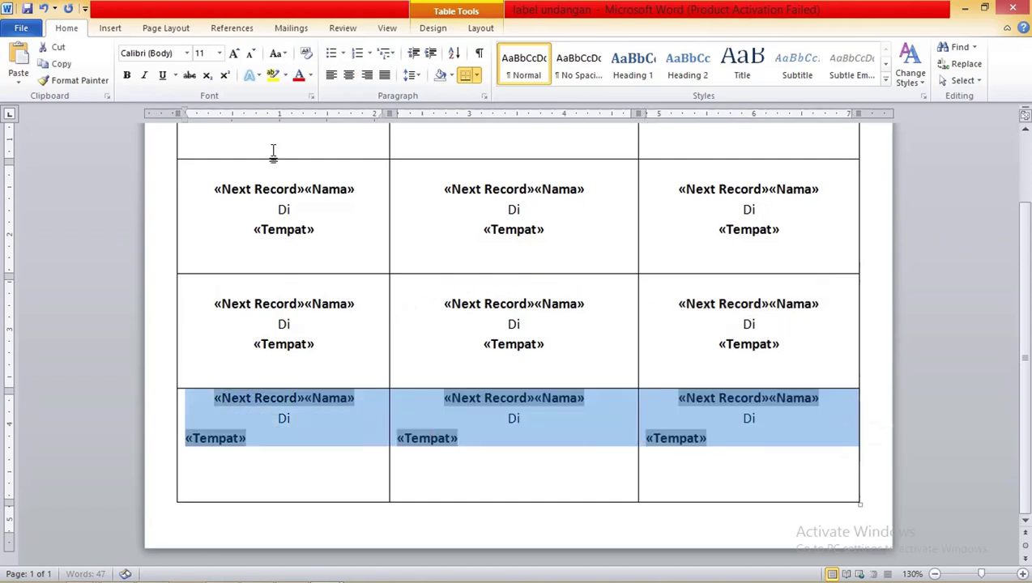
click(348, 75)
click(295, 438)
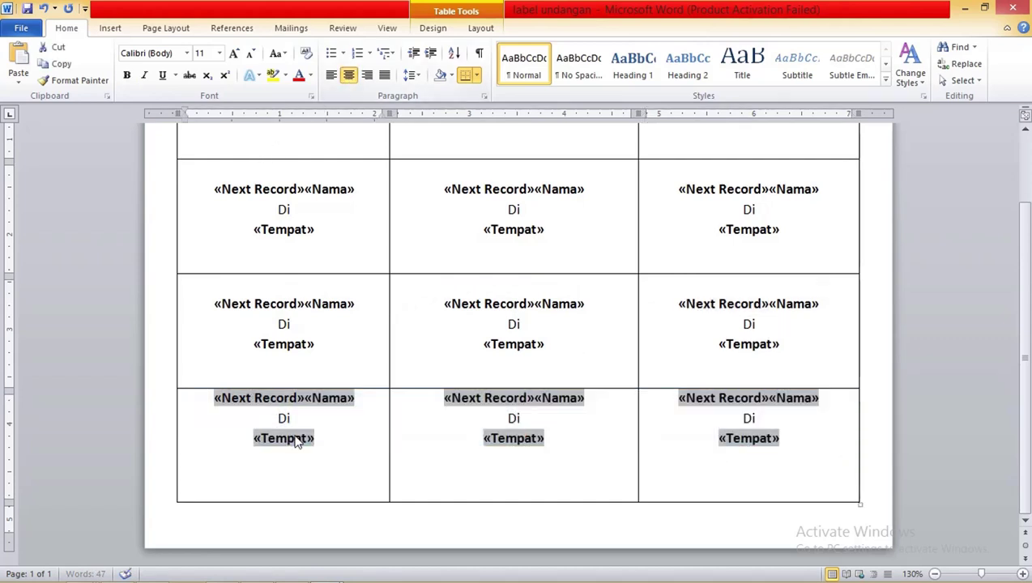
click(207, 398)
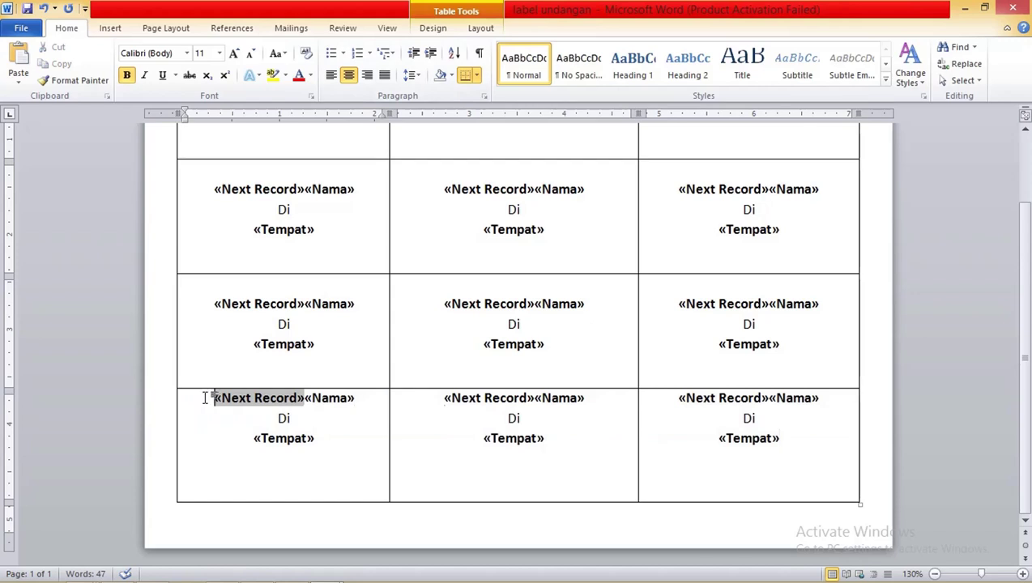
key(Return)
click(441, 399)
key(Return)
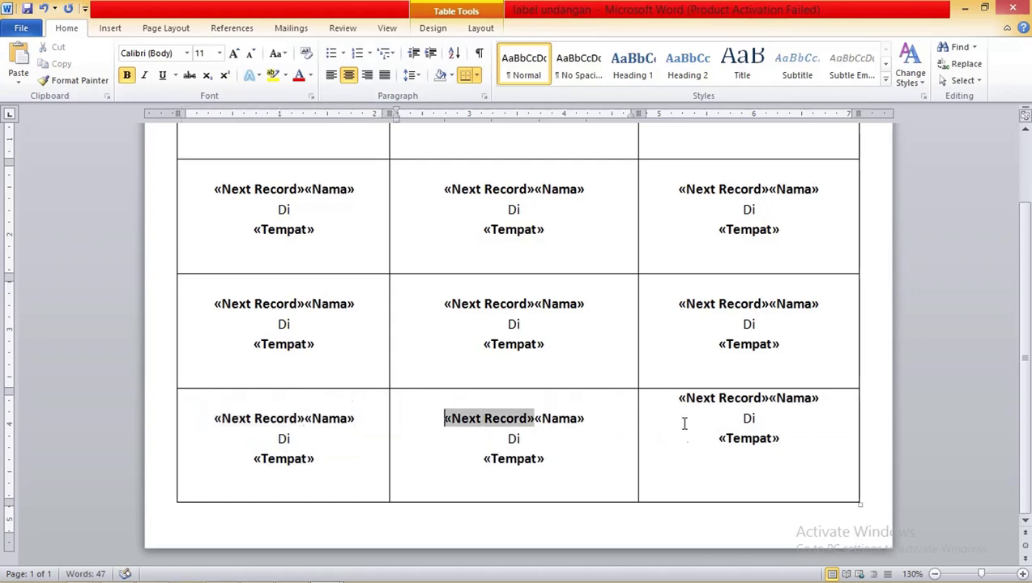
click(675, 398)
key(Return)
click(701, 346)
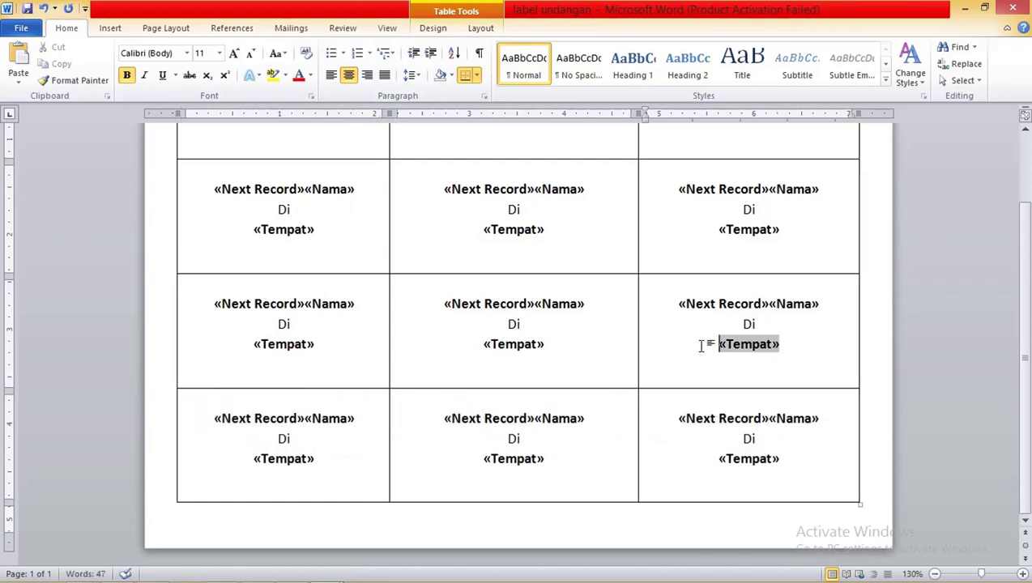
scroll(570, 373, down, 1)
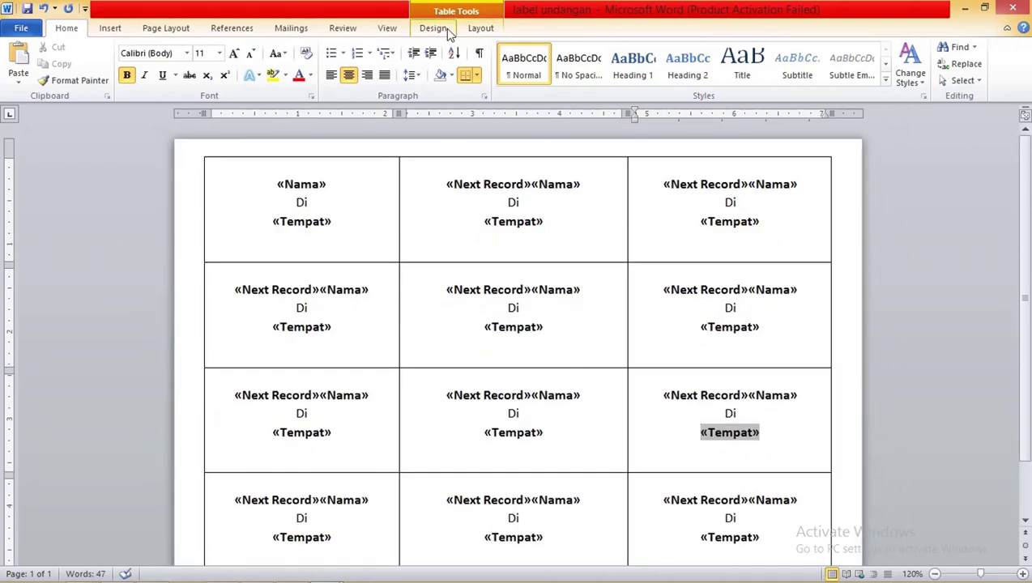
- Preview the recipient data in the labels and scroll through Ke-1 to Ke-12
click(293, 29)
click(511, 67)
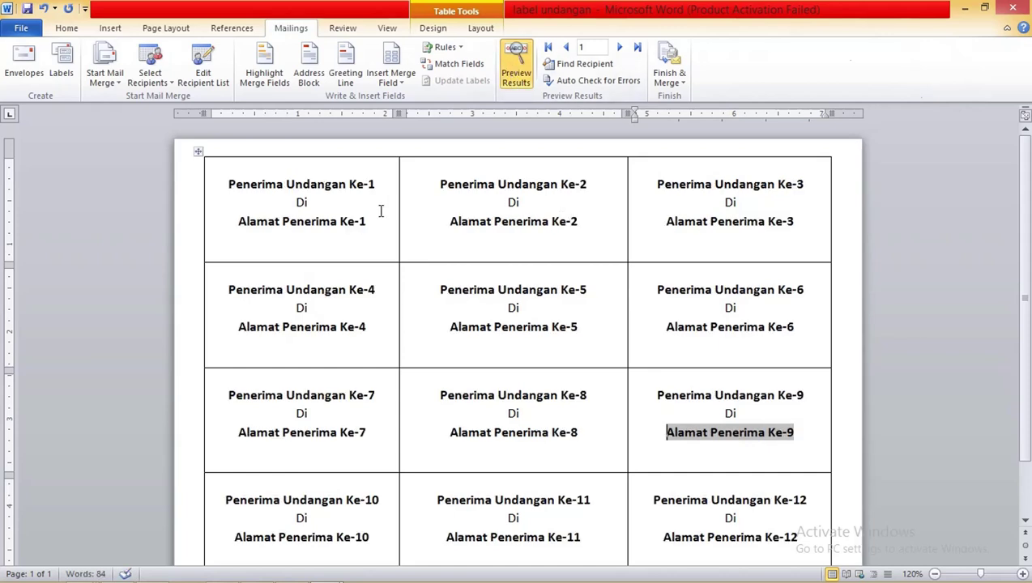
scroll(774, 255, down, 2)
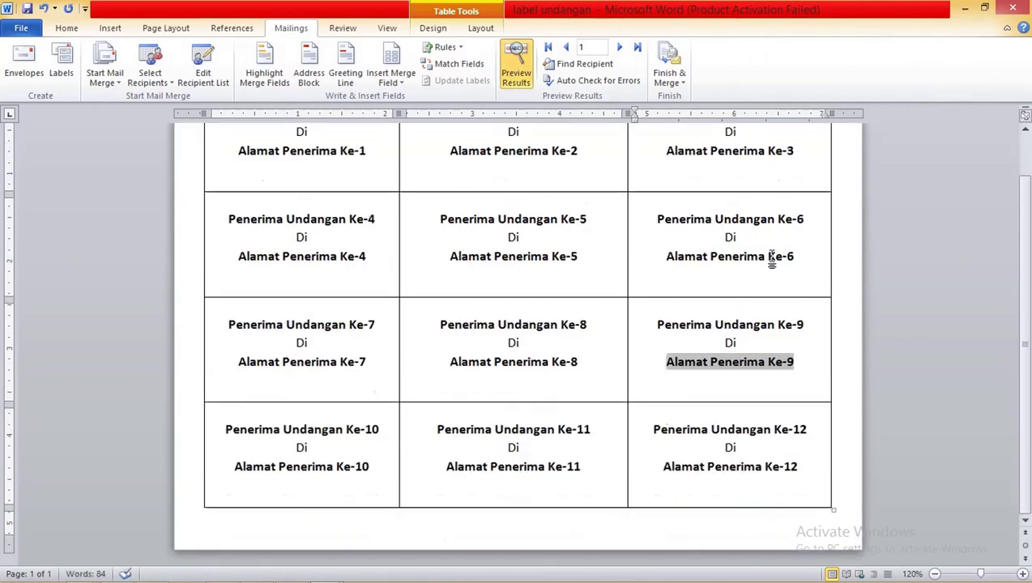
click(774, 344)
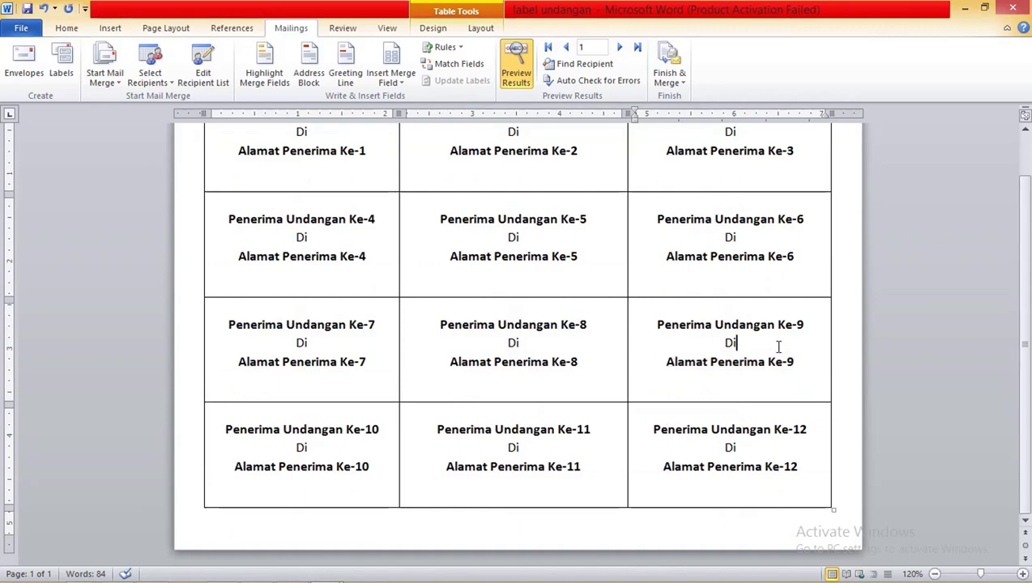
scroll(432, 289, up, 2)
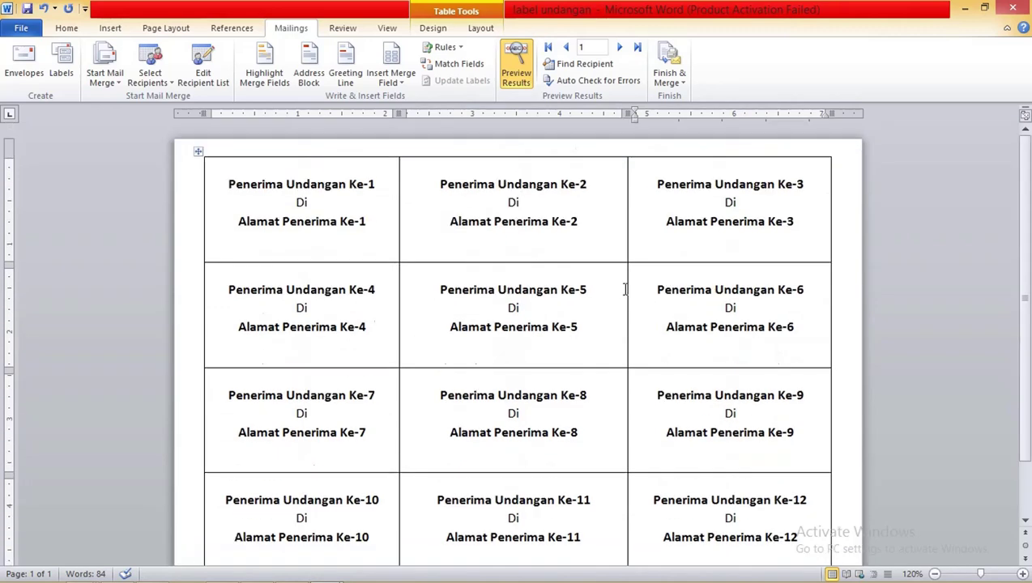
scroll(537, 242, down, 2)
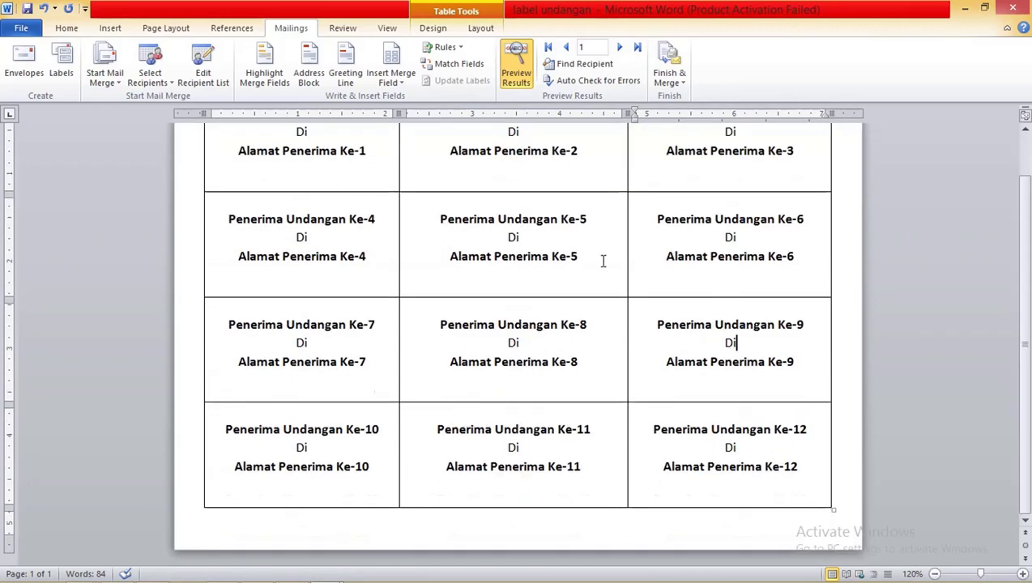
scroll(603, 257, up, 2)
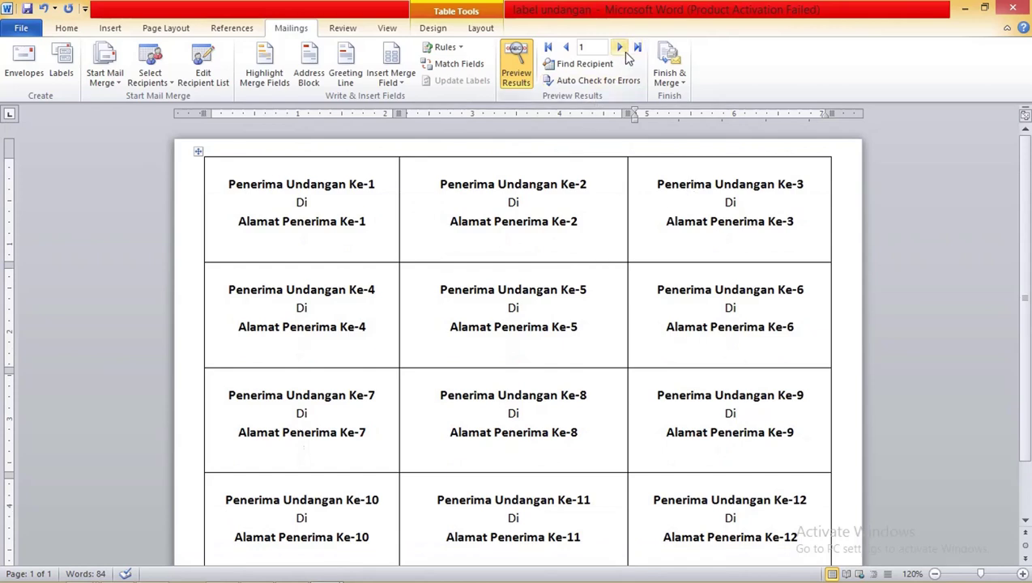
- Look at the Finish & Merge options, then select the whole label table
click(669, 81)
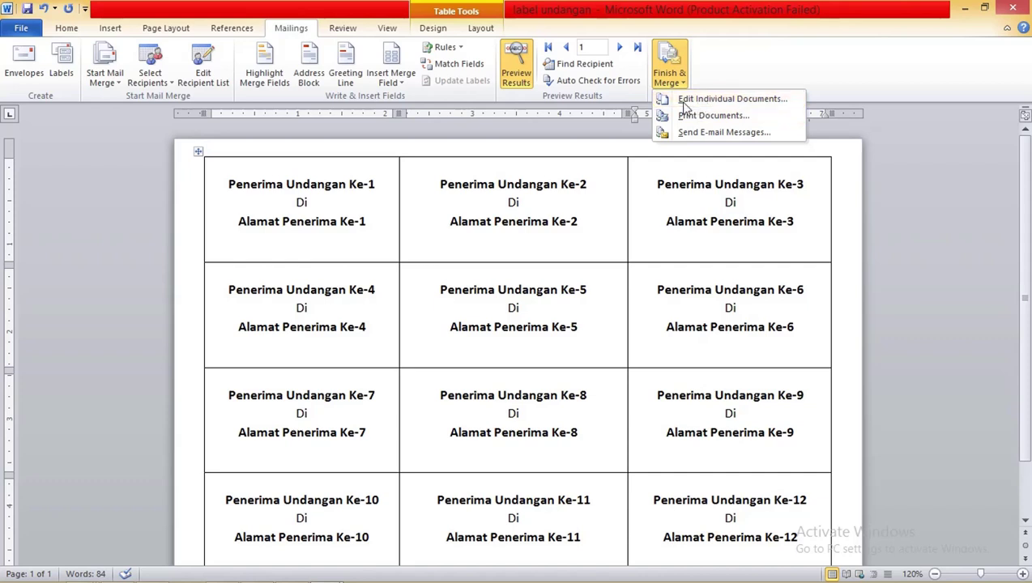
click(454, 187)
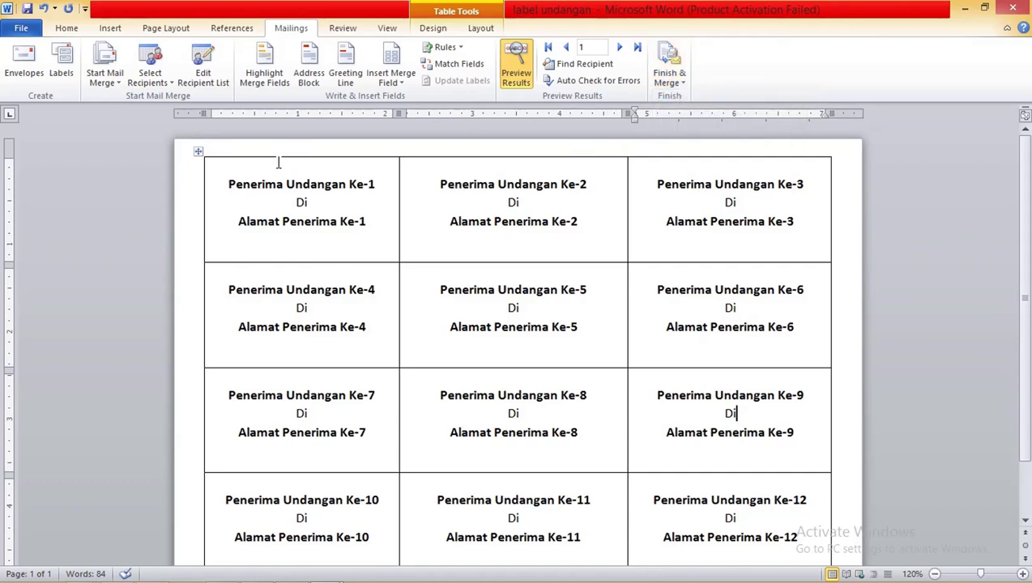
click(199, 151)
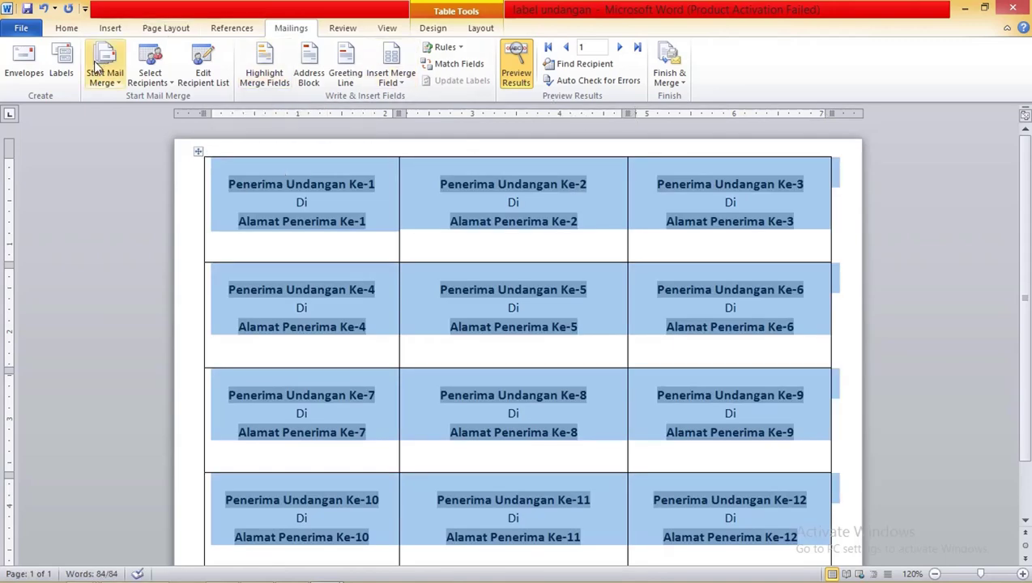
- Apply No Border to the label table and check the borderless labels
click(68, 28)
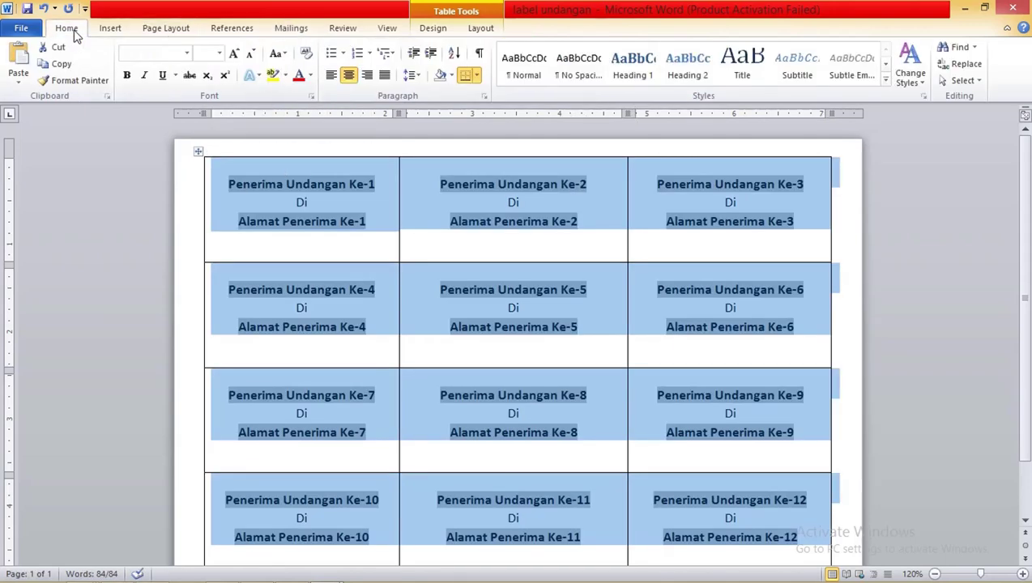
click(477, 76)
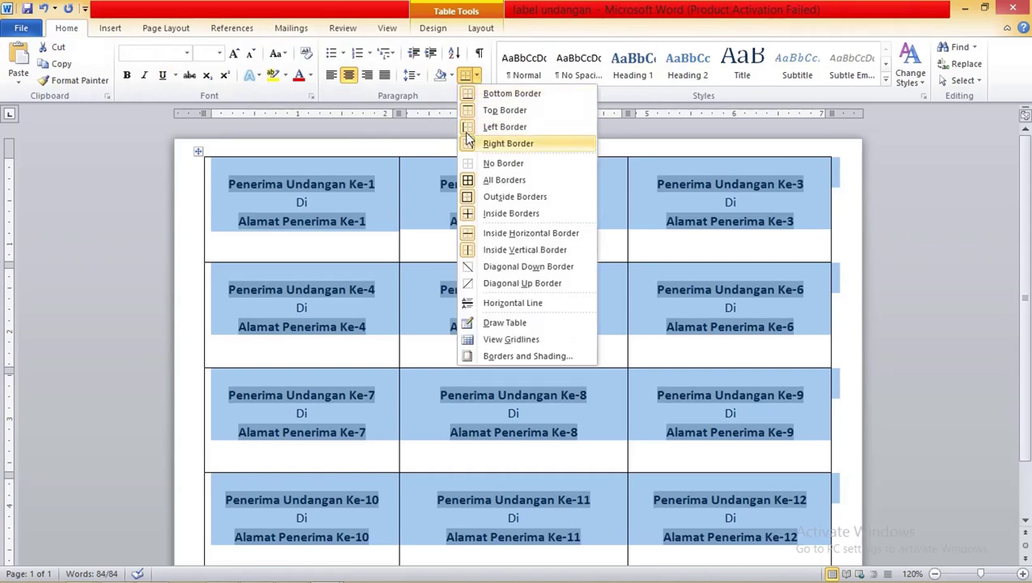
click(480, 165)
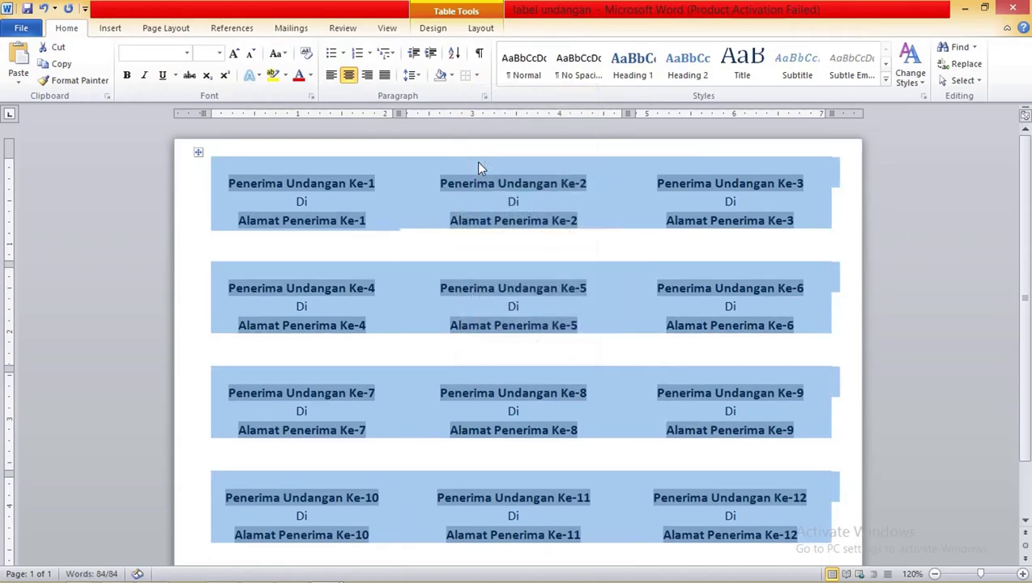
click(889, 241)
scroll(624, 287, down, 1)
scroll(624, 287, up, 1)
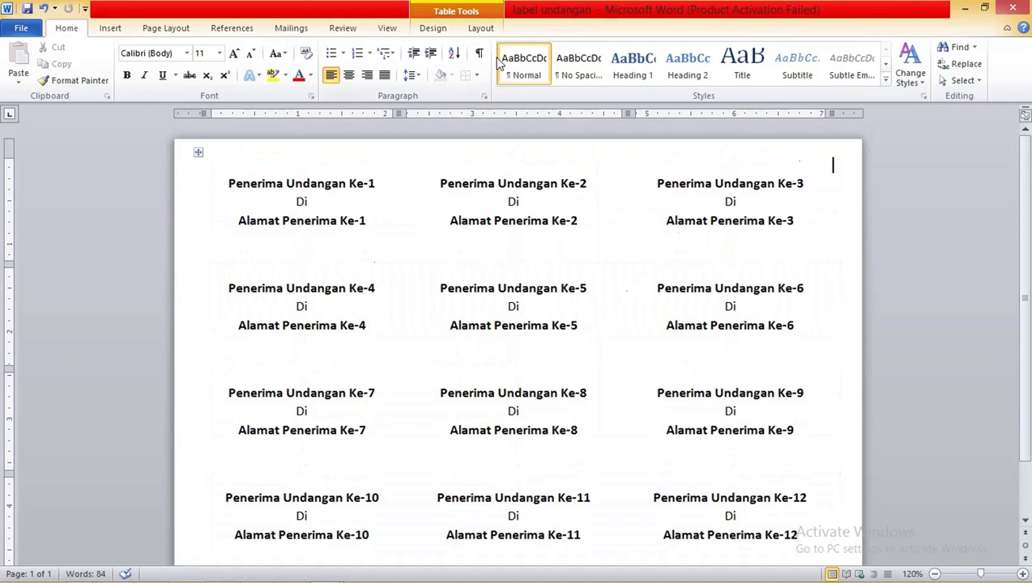
click(286, 29)
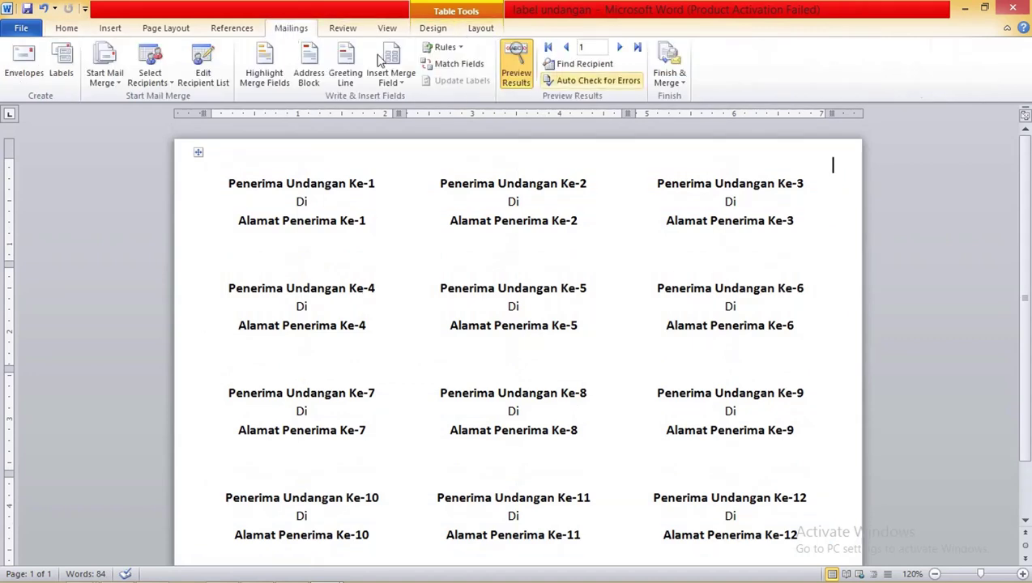
- Merge all records with Edit Individual Documents into the new document Letters1
click(672, 77)
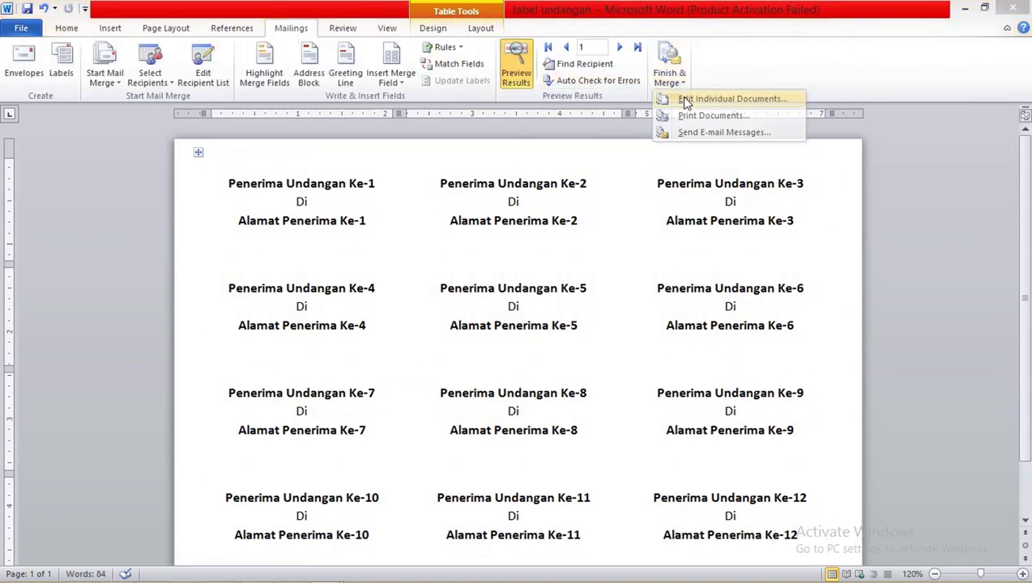
click(686, 98)
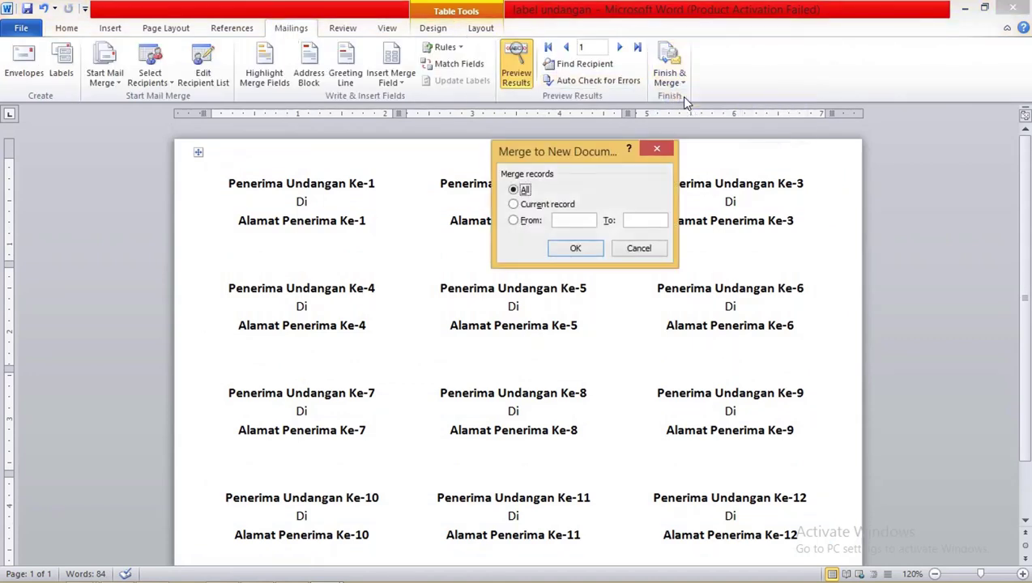
click(571, 249)
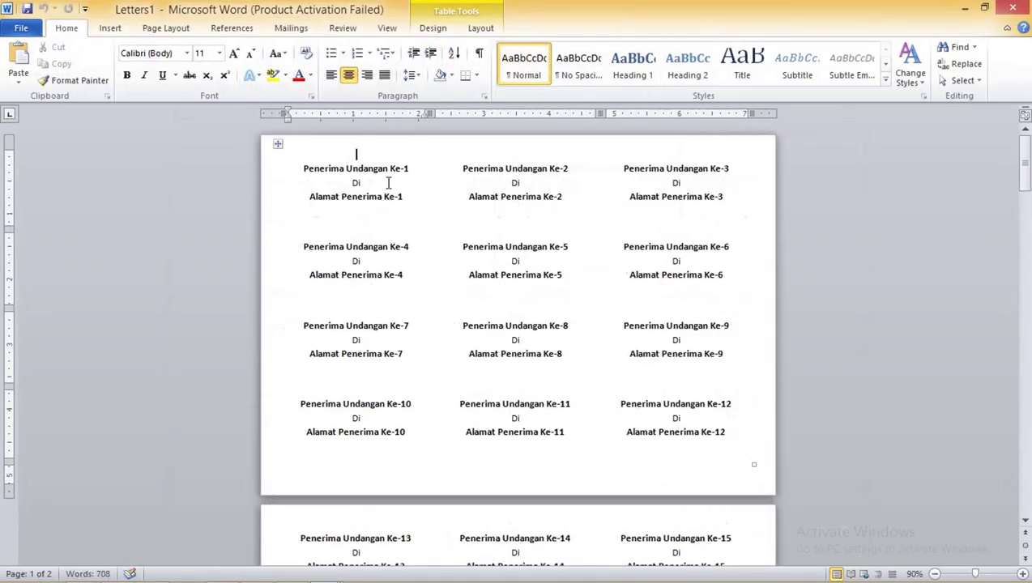
click(390, 171)
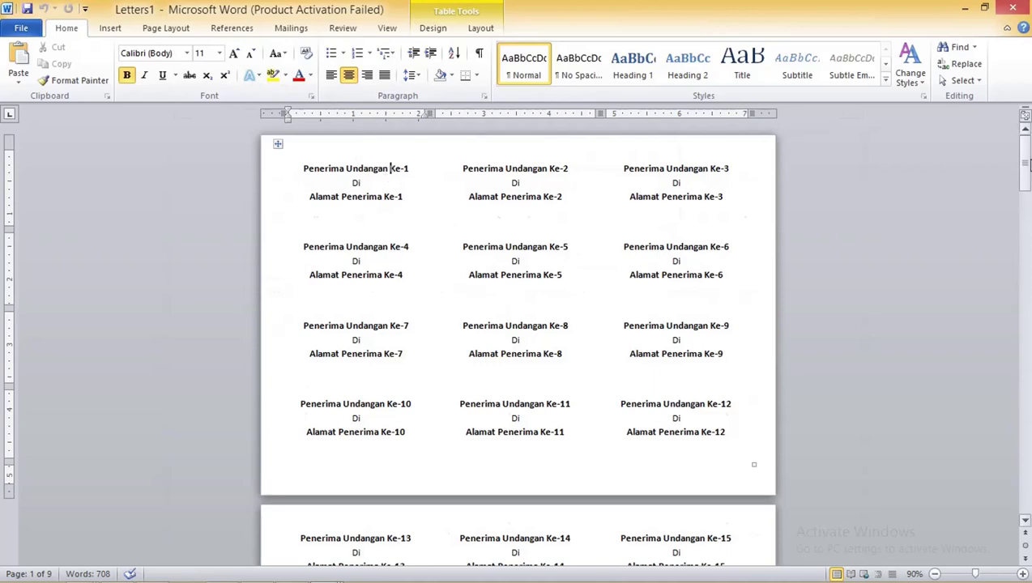
drag(1023, 150, 1000, 516)
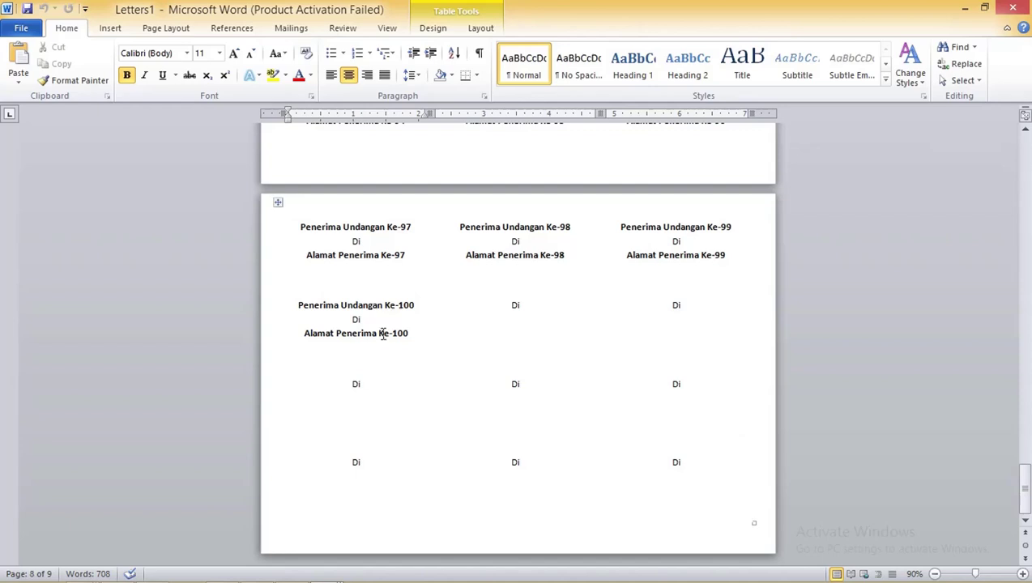
drag(410, 338, 282, 308)
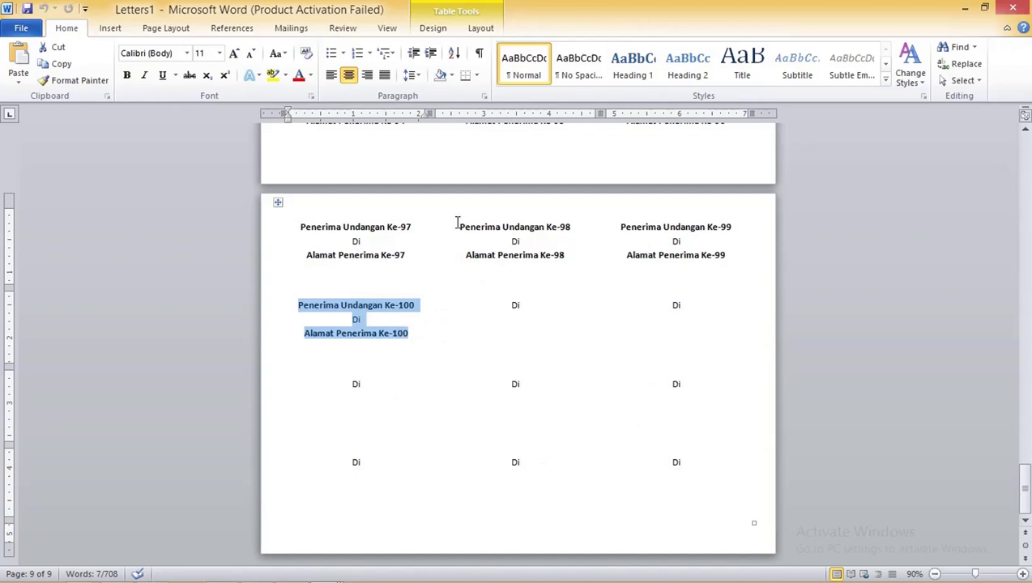
click(466, 256)
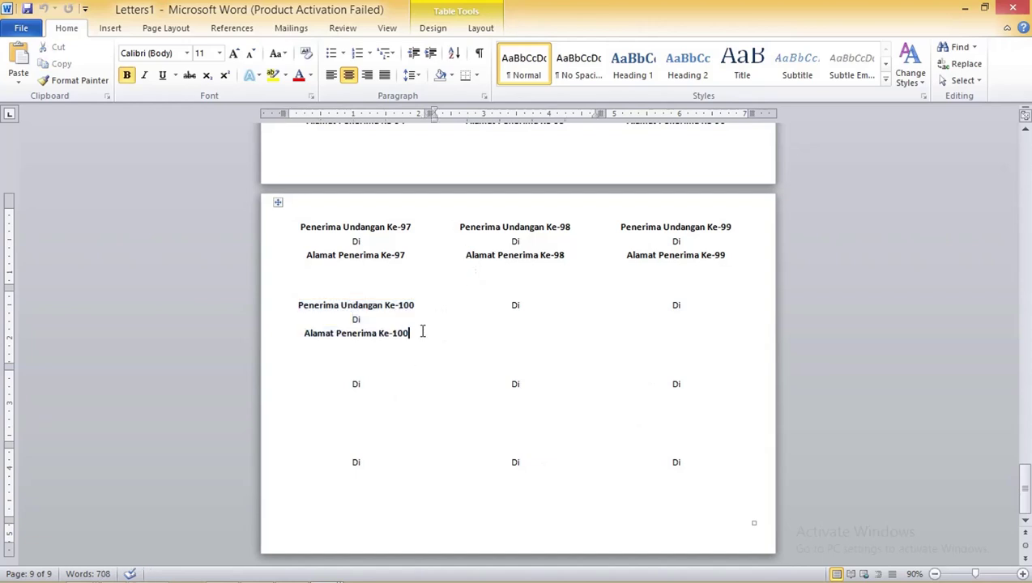
drag(422, 332, 309, 290)
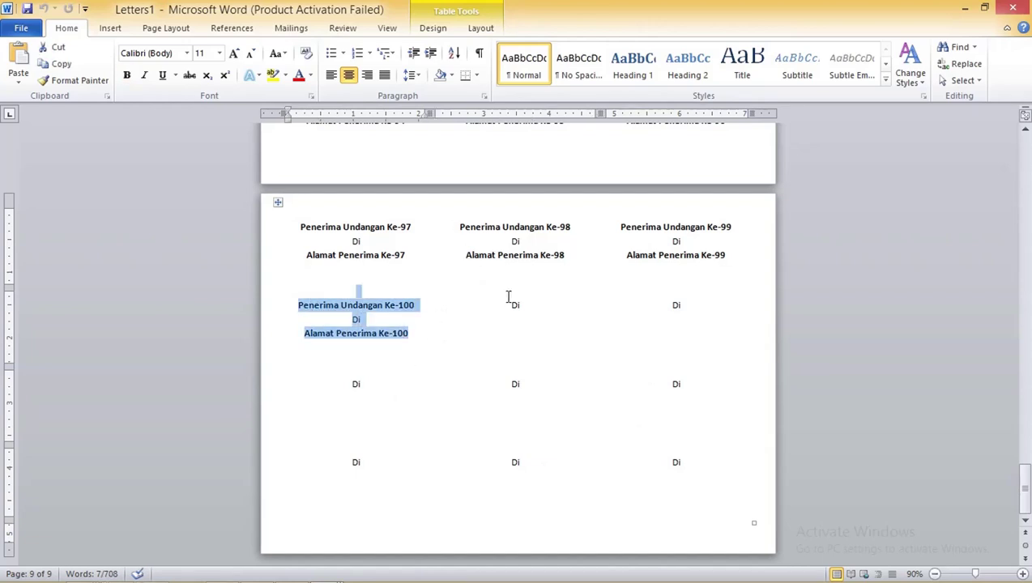
scroll(585, 243, up, 3)
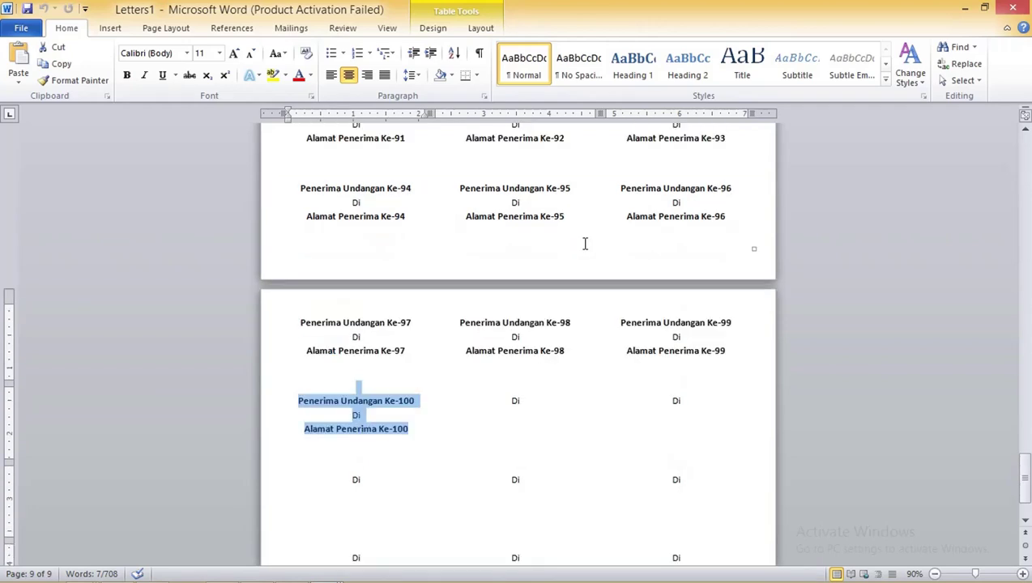
scroll(564, 251, down, 3)
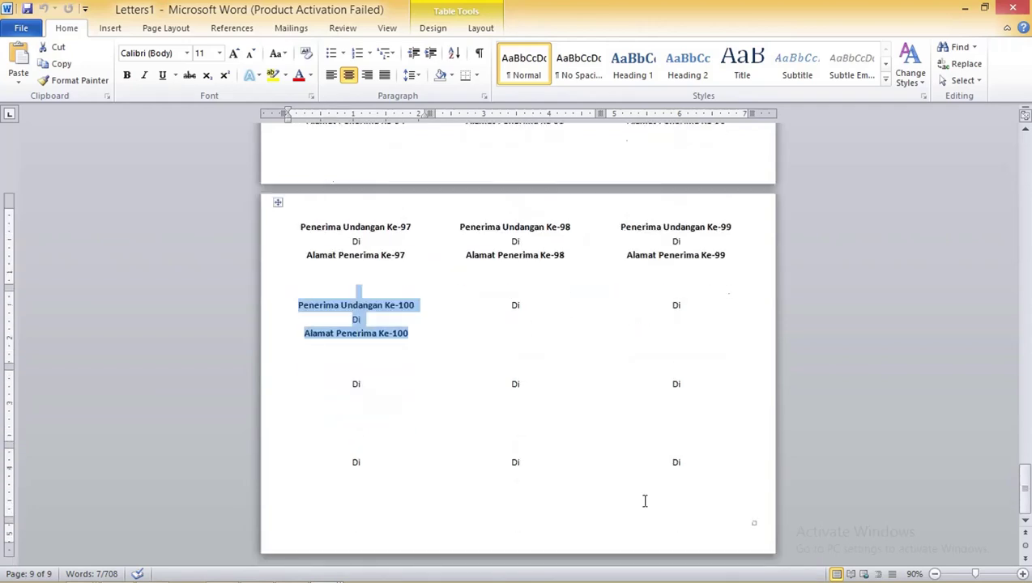
scroll(519, 354, up, 8)
scroll(585, 346, up, 10)
scroll(585, 345, up, 5)
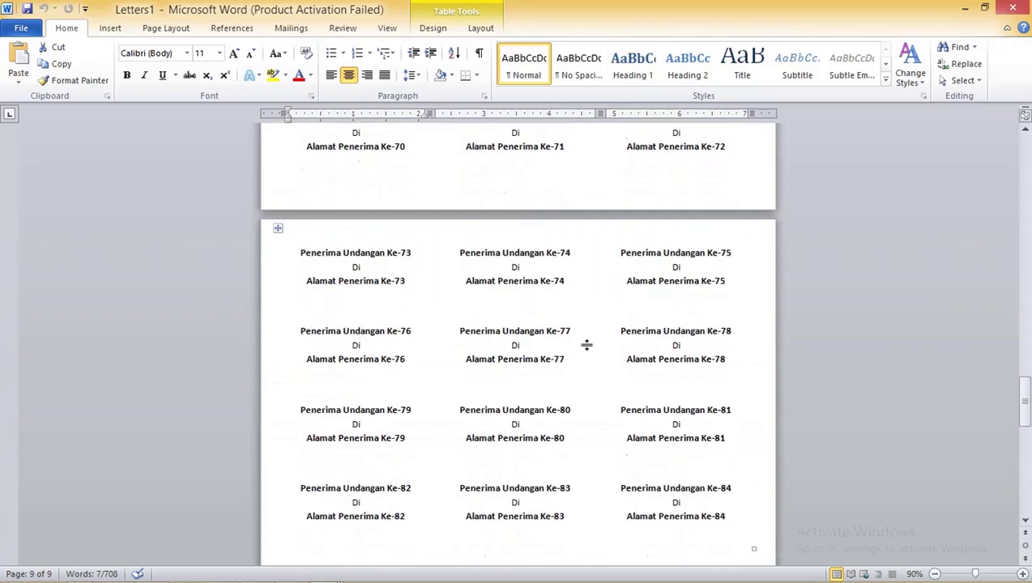
scroll(587, 345, up, 10)
scroll(587, 345, up, 6)
drag(1024, 332, 1027, 158)
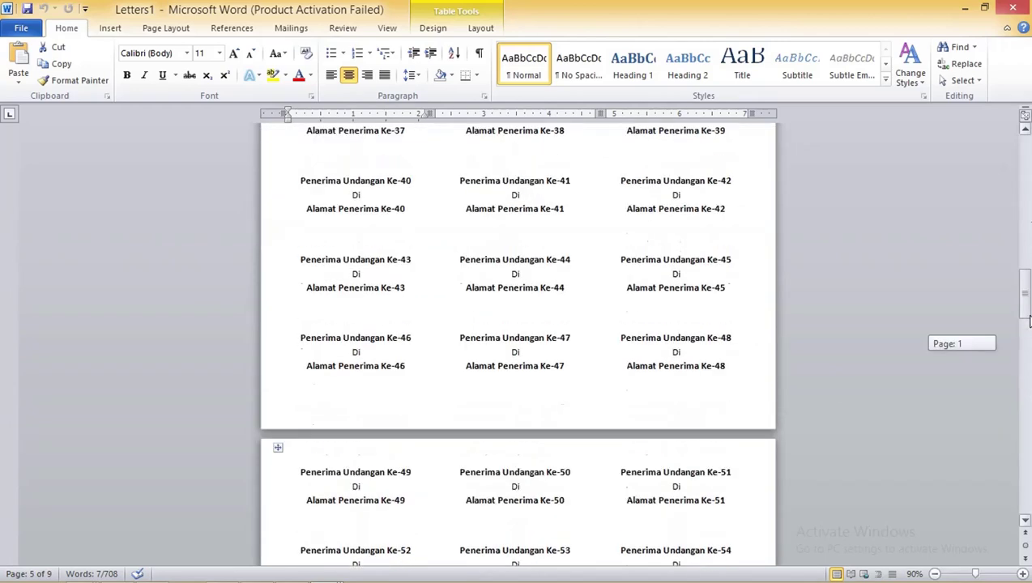